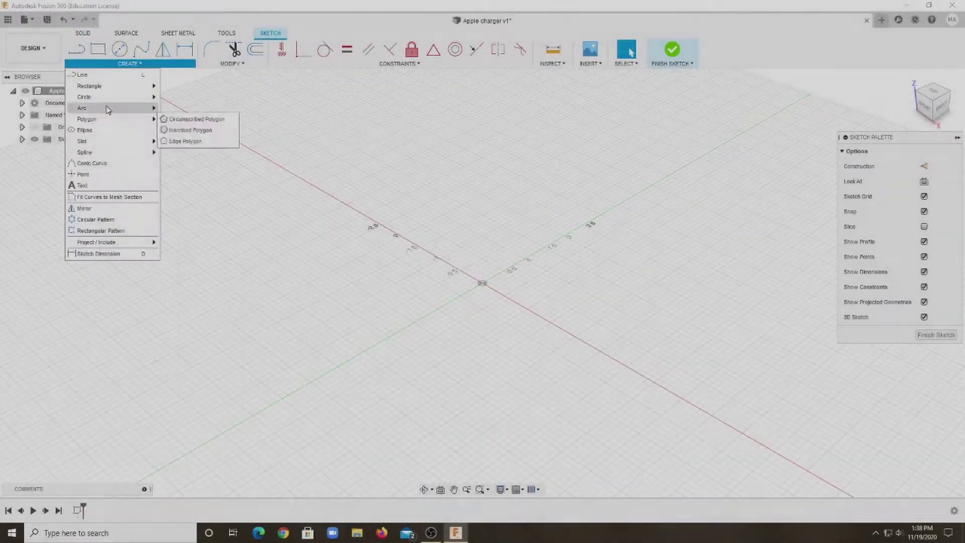
Switch the document units to millimetres in Document Settings.
key("Escape")
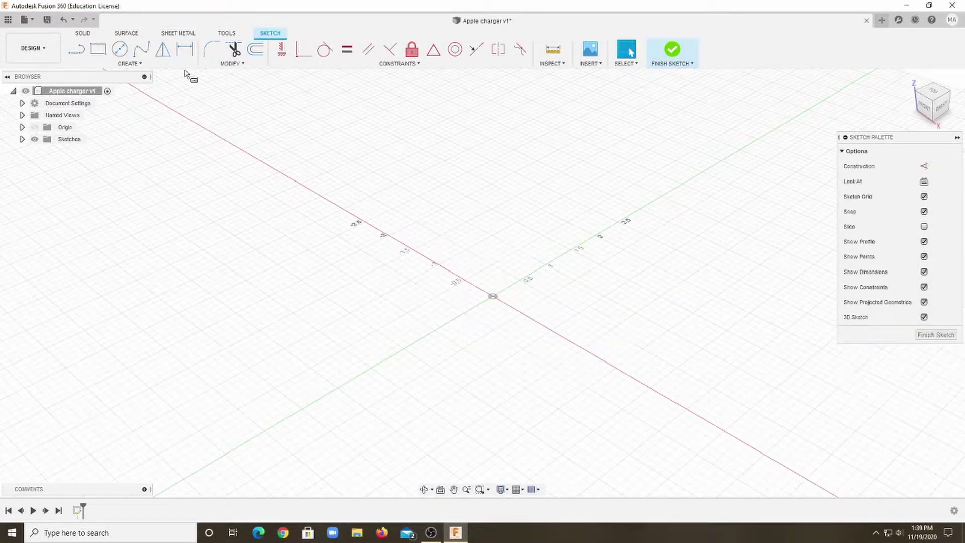
left_click(22, 104)
left_click(79, 115)
left_click(805, 151)
left_click(792, 177)
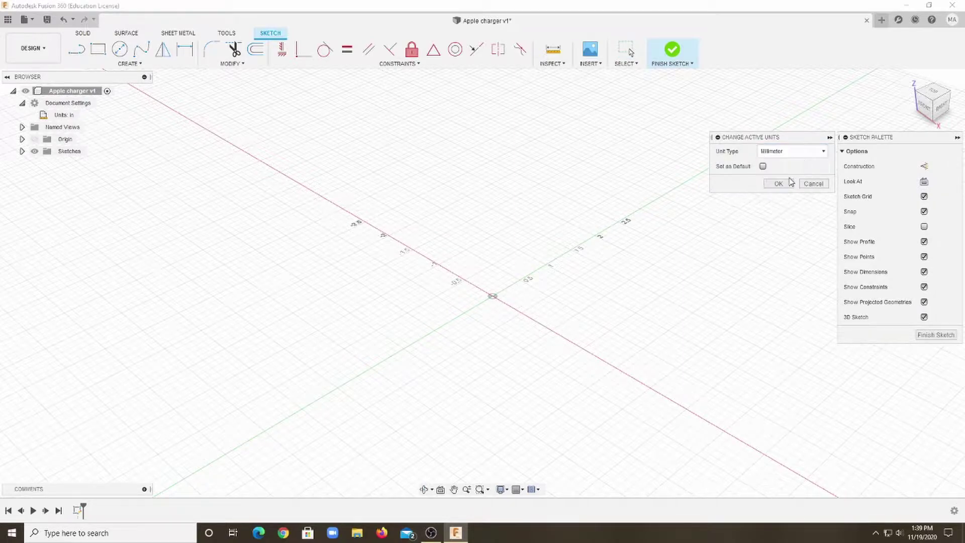
left_click(792, 151)
Sketch a 25.7 by 26.3 mm centre rectangle at the origin.
left_click(794, 177)
left_click(129, 64)
left_click(216, 115)
left_click(491, 296)
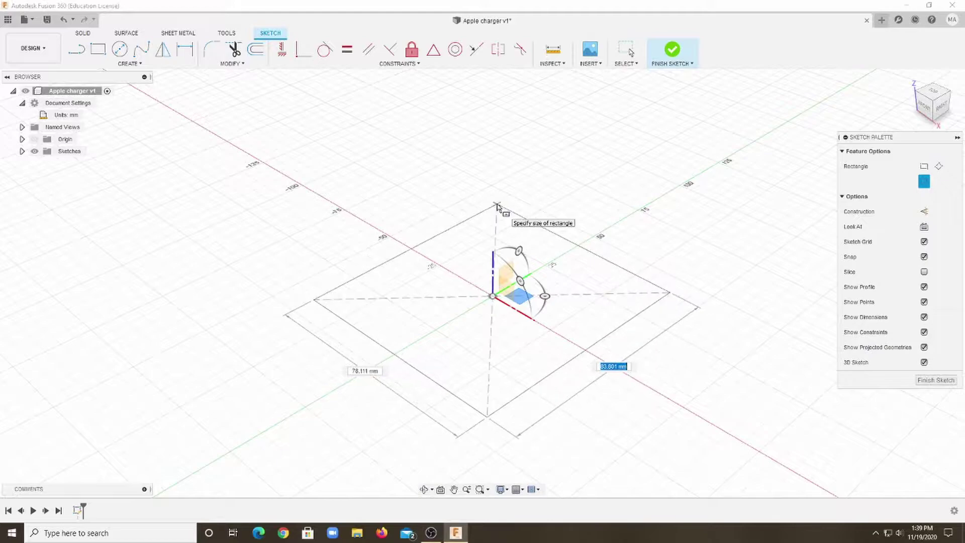
type("25.7")
key("Tab")
type("26.3")
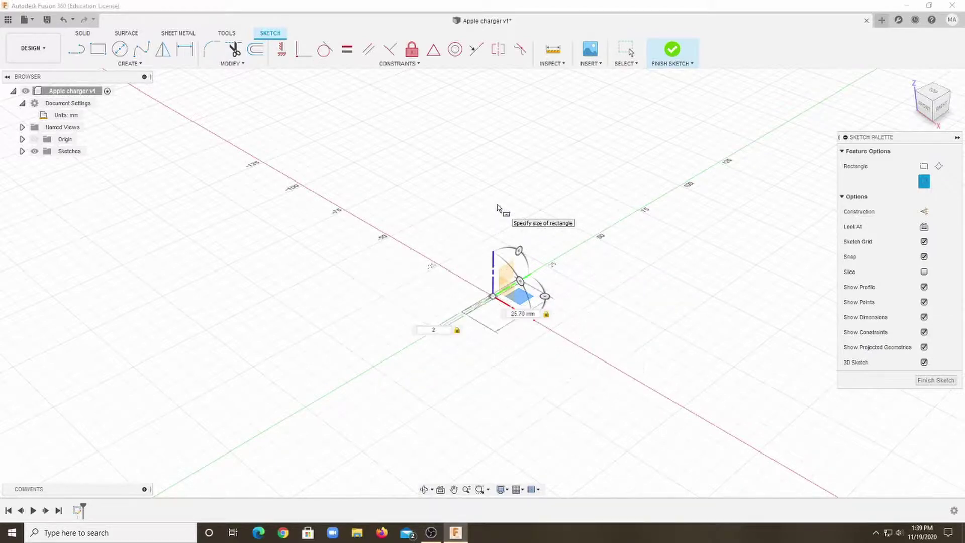
key("Return")
scroll(503, 226, "up", 5)
Extrude the rectangle profile upward into a solid block.
key("e")
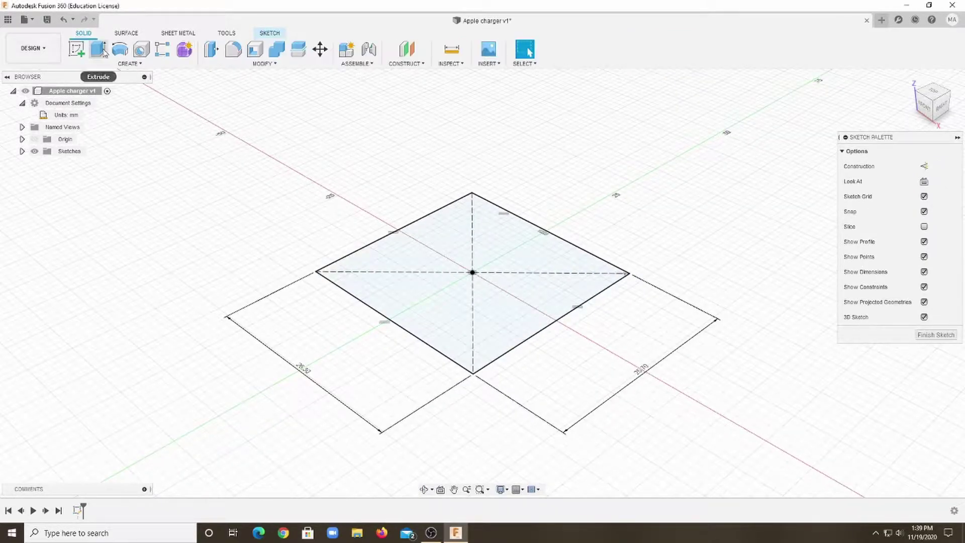
left_click_drag(471, 260, 481, 119)
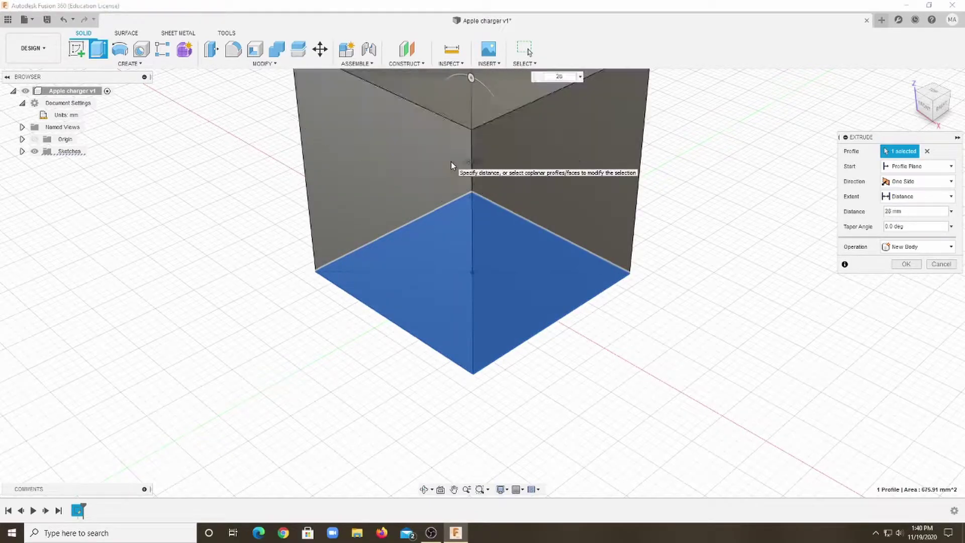
key("Return")
scroll(560, 294, "down", 3)
Round the block's four vertical edges with a 4.5 mm fillet.
left_click(234, 49)
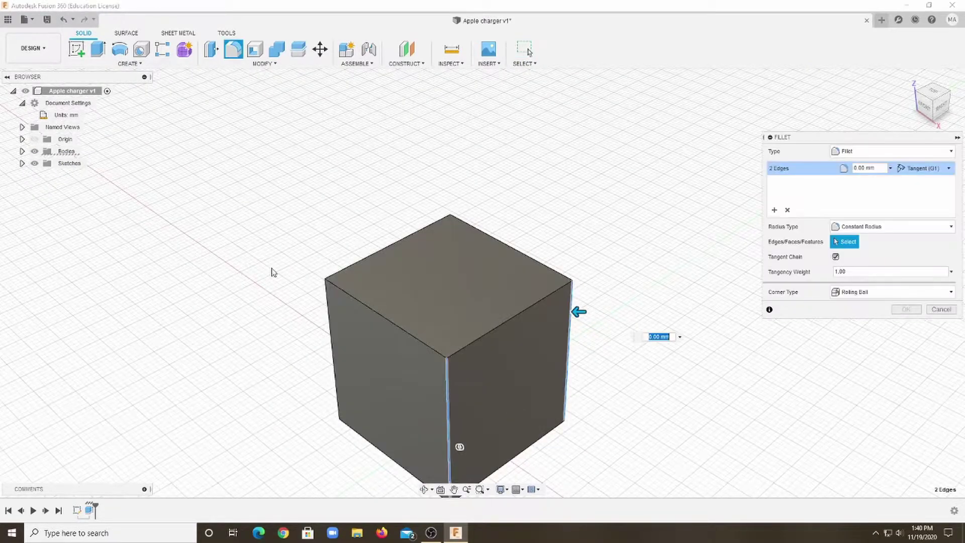
left_click(333, 352)
left_click(449, 226)
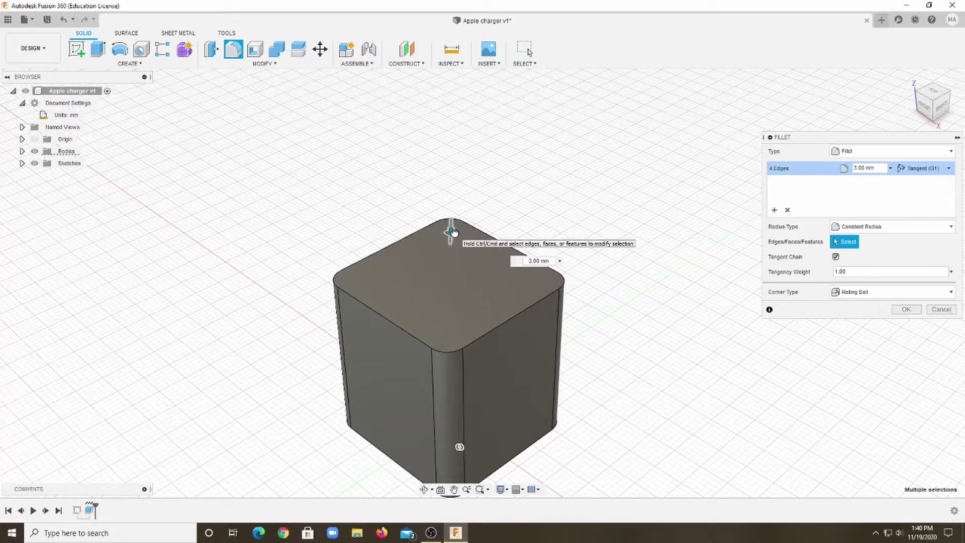
left_click_drag(451, 231, 452, 237)
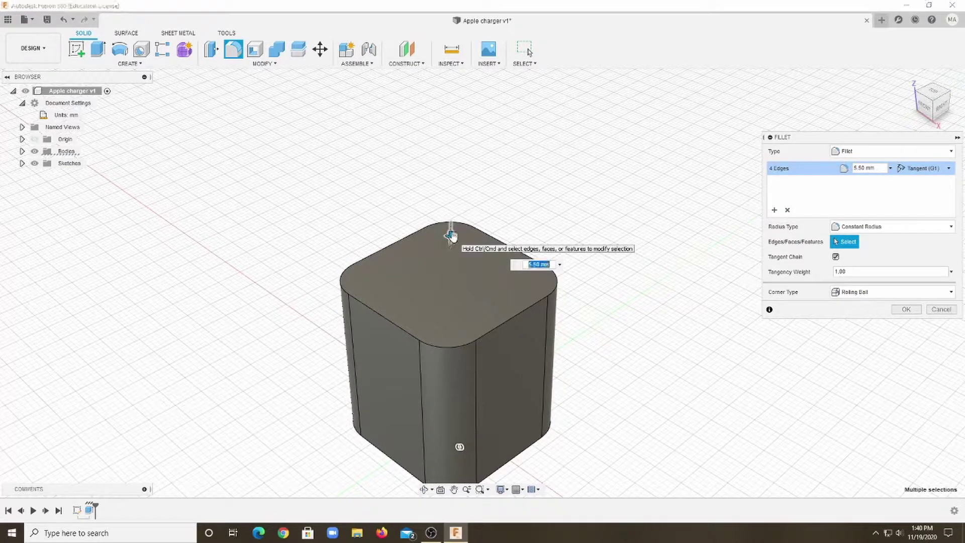
type("5")
mouse_move(536, 273)
middle_mouse_down("shift")
mouse_move(611, 449)
mouse_move(616, 508)
mouse_move(575, 403)
mouse_move(596, 459)
mouse_move(633, 405)
middle_mouse_up("shift")
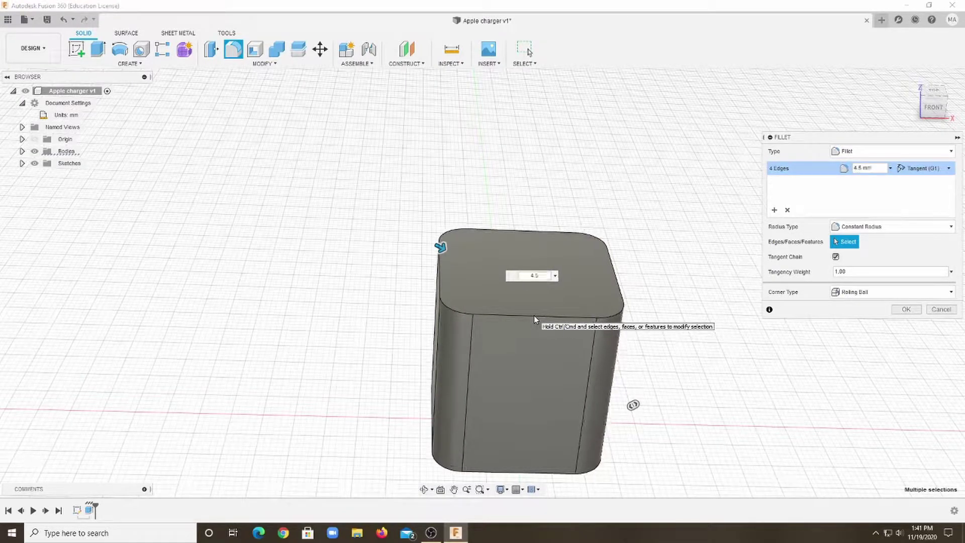
key("Return")
Reopen the base sketch and offset the rectangle outline inward.
middle_click_drag(549, 304, 549, 352, "shift")
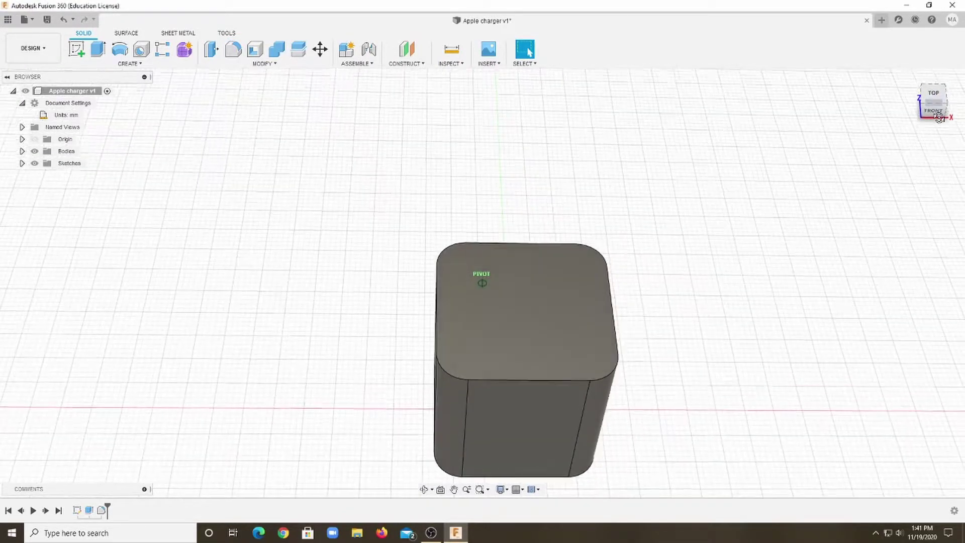
right_click(77, 510)
left_click(129, 401)
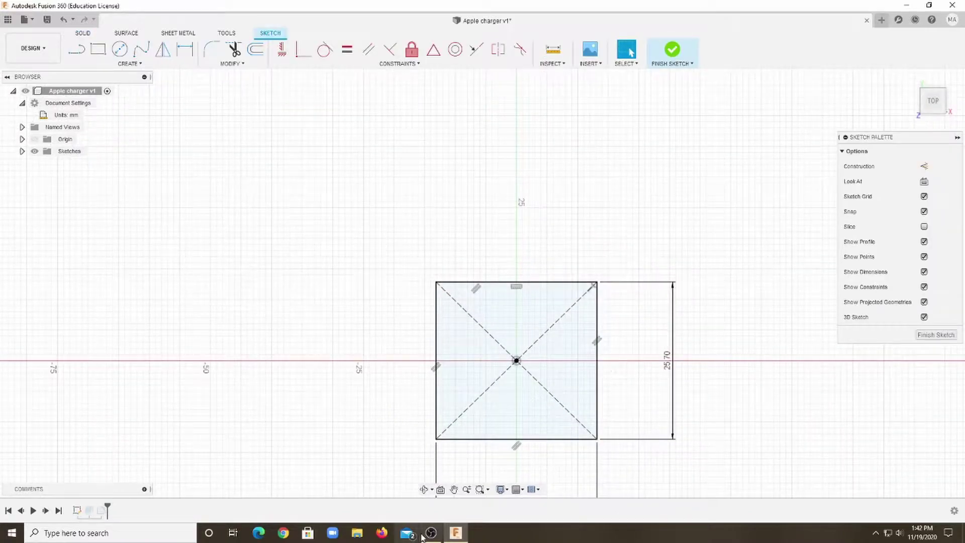
left_click(255, 49)
left_click(520, 346)
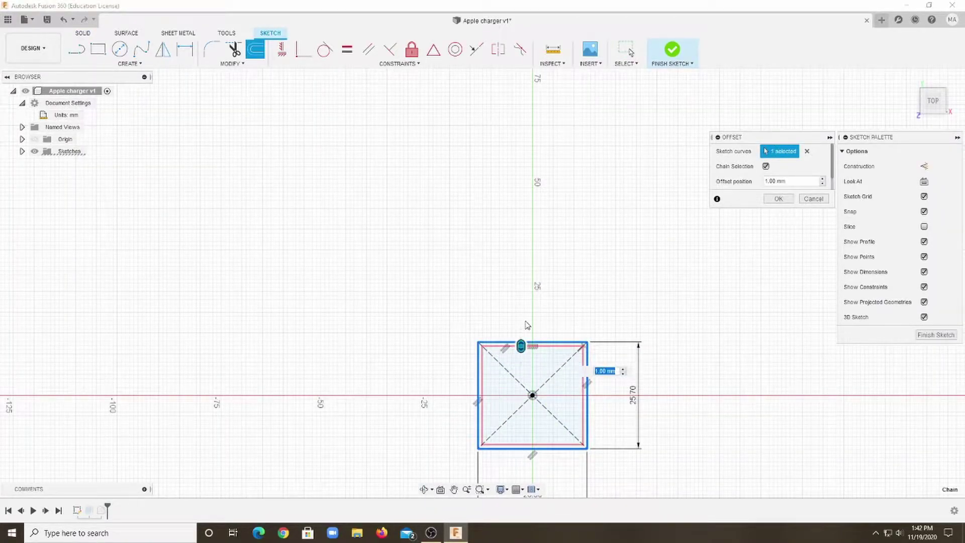
key("Return")
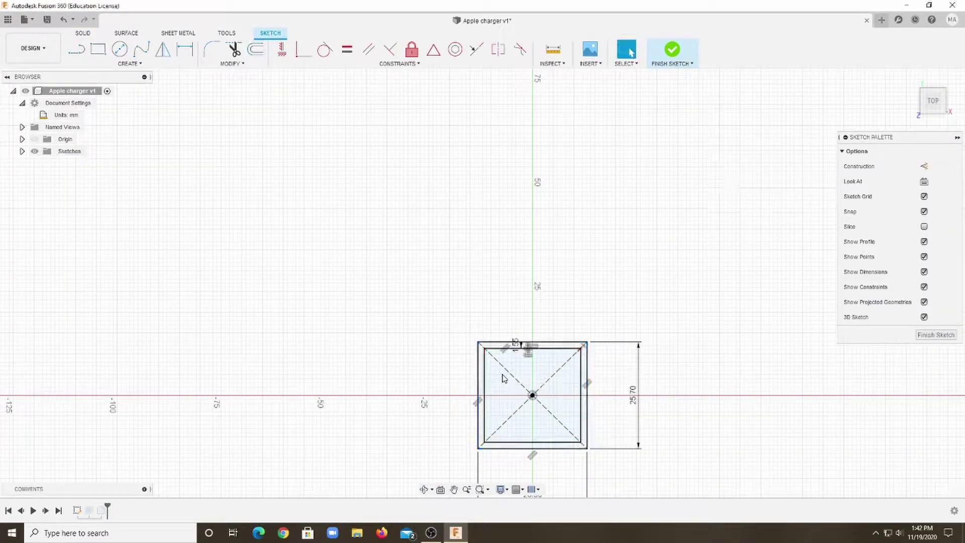
Cancel the trial ring extrusion, undo the offset, and start a new sketch.
key("e")
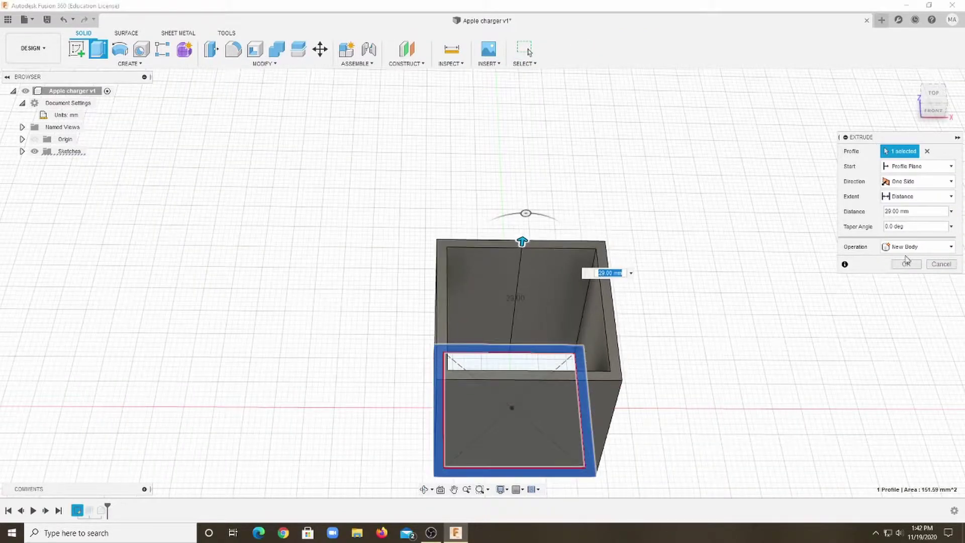
key("Escape")
left_click(64, 19)
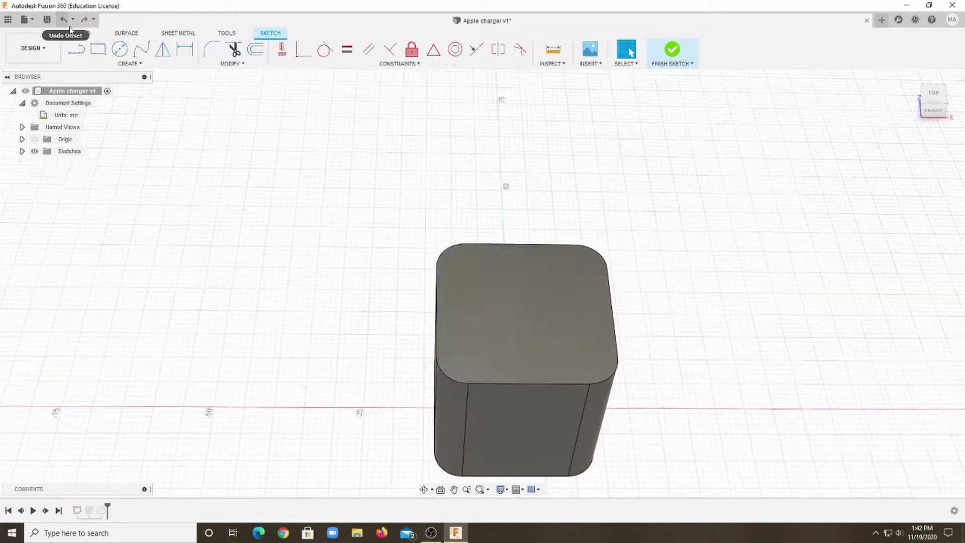
key("ctrl+y")
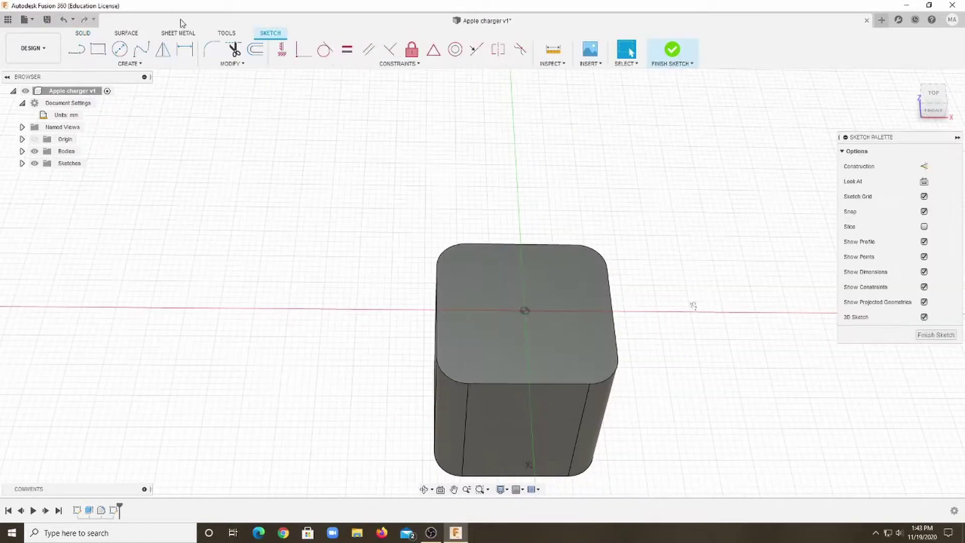
Offset the top rounded outline 1 mm inward and finish the sketch.
left_click(255, 49)
left_click(482, 247)
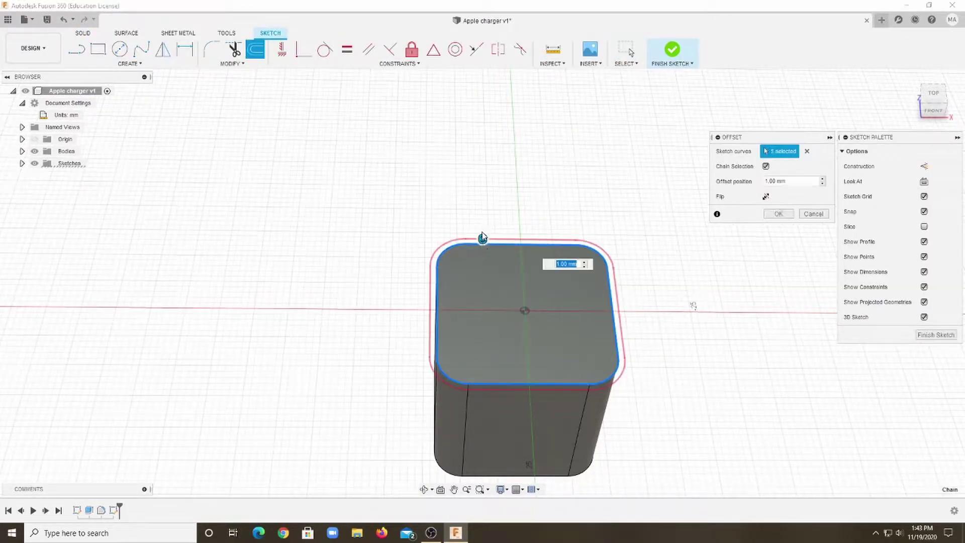
key("Return")
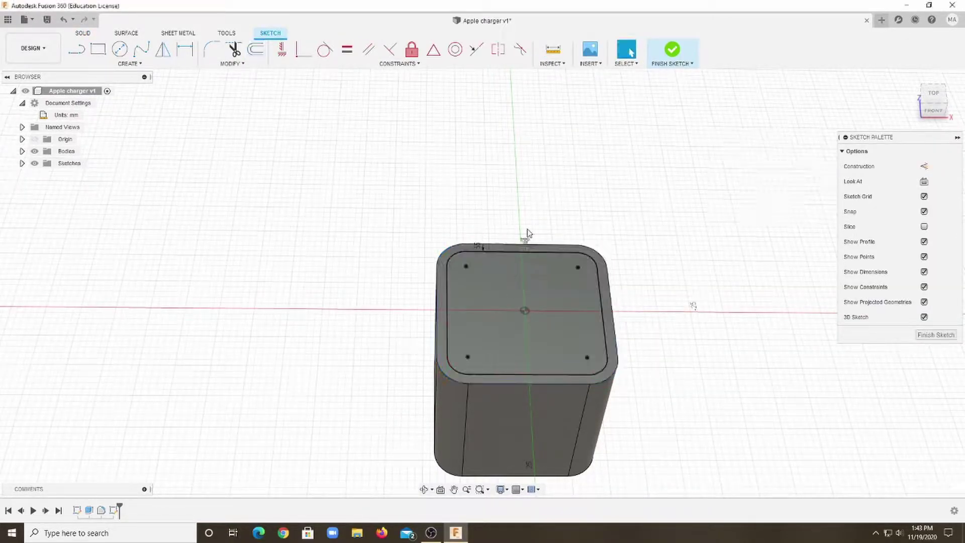
left_click(83, 32)
Select the inner top profile for extrusion, briefly trying New Body.
left_click(94, 48)
left_click(526, 307)
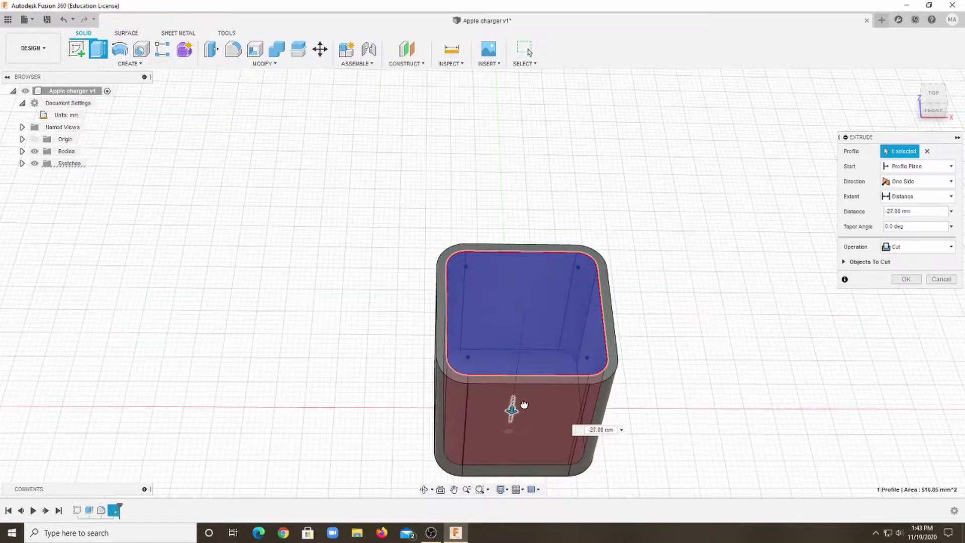
left_click(920, 246)
left_click(905, 293)
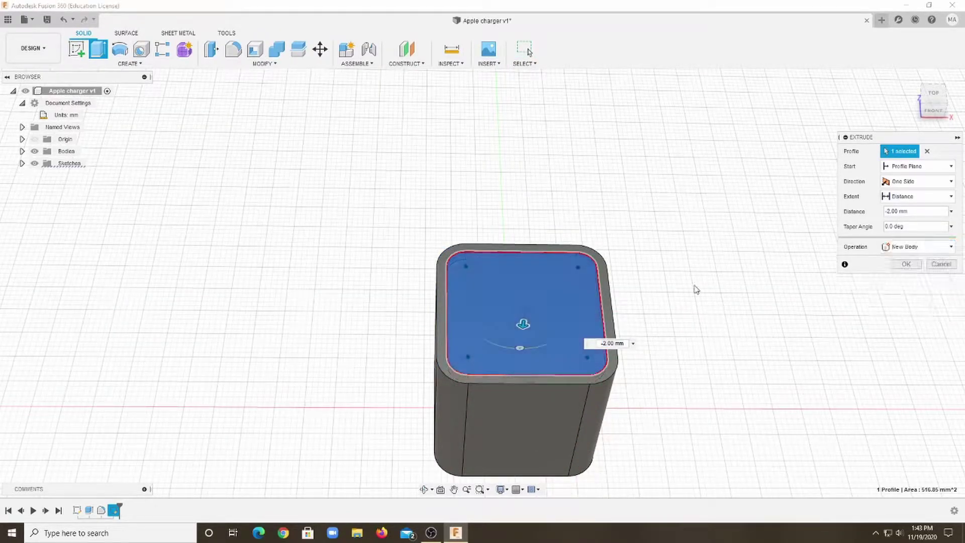
left_click_drag(523, 324, 522, 331)
Cut the inner profile down through the block to hollow it into a shell.
left_click(918, 246)
left_click(898, 271)
left_click(920, 197)
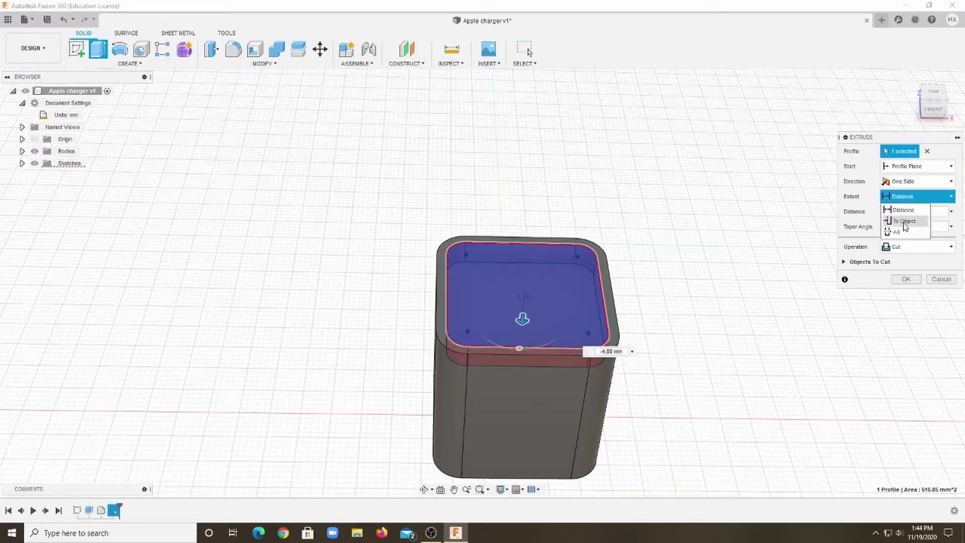
left_click(905, 219)
left_click(920, 196)
left_click(905, 207)
left_click_drag(525, 284, 515, 407)
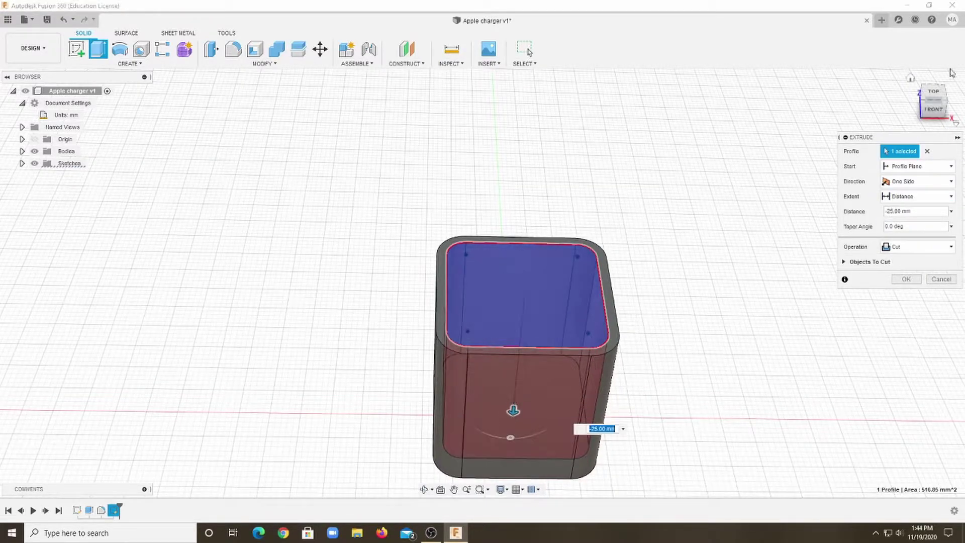
middle_click_drag(515, 407, 518, 437, "shift")
key("Return")
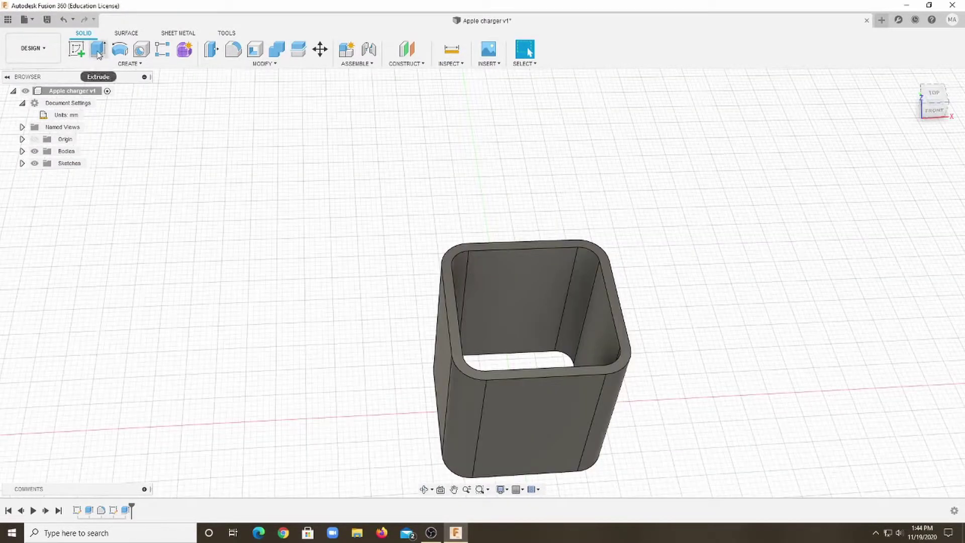
Try extruding the top rim face, then cancel it.
left_click(98, 49)
left_click(475, 250)
left_click(938, 266)
Sketch on the rim and extrude the inner profile into a new inner body.
left_click(76, 49)
left_click(541, 250)
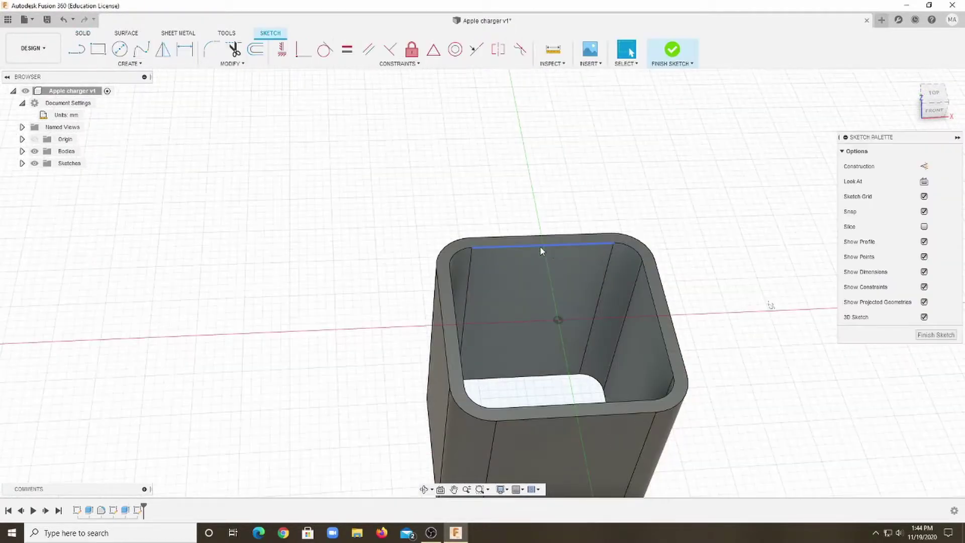
key("e")
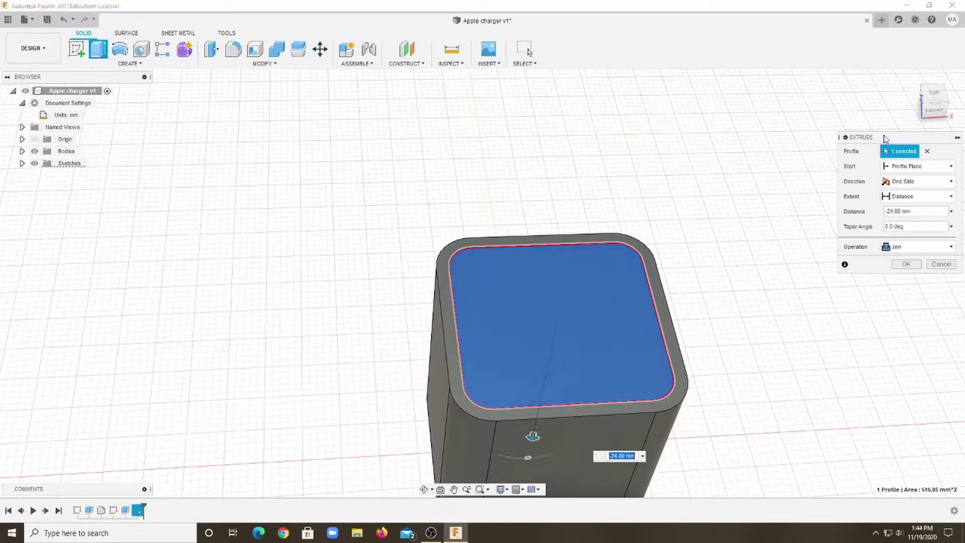
left_click(936, 110)
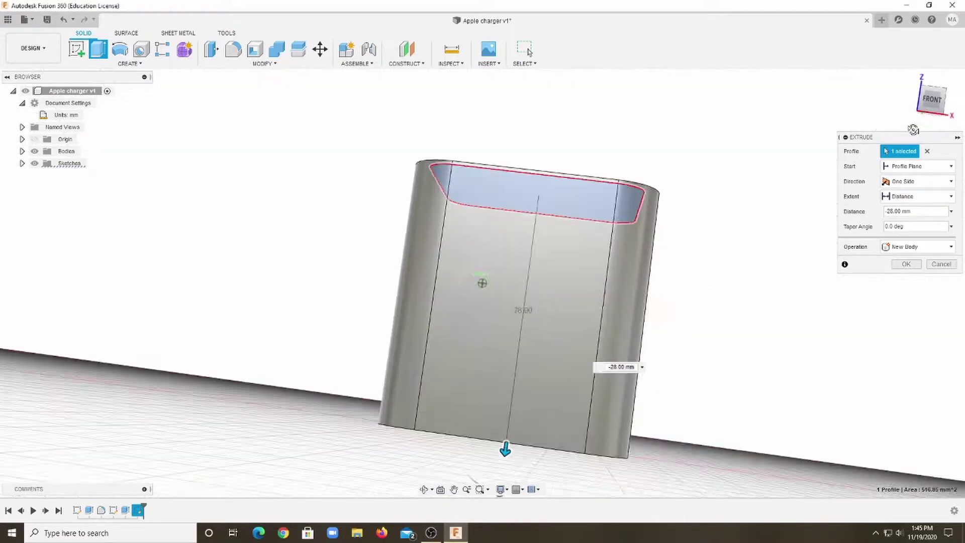
key("Return")
Return to the home view, then look straight down from the top.
left_click(911, 78)
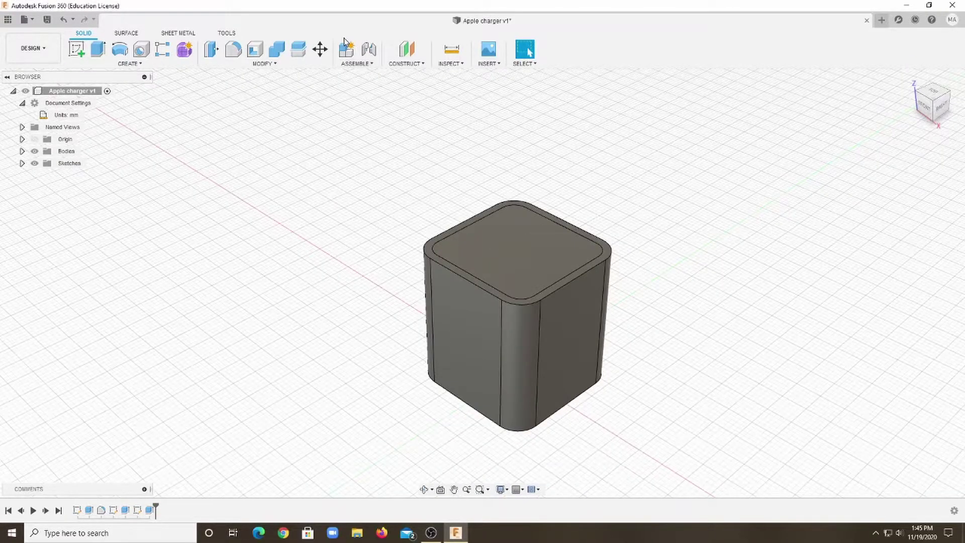
scroll(576, 315, "up", 5)
scroll(510, 381, "down", 3)
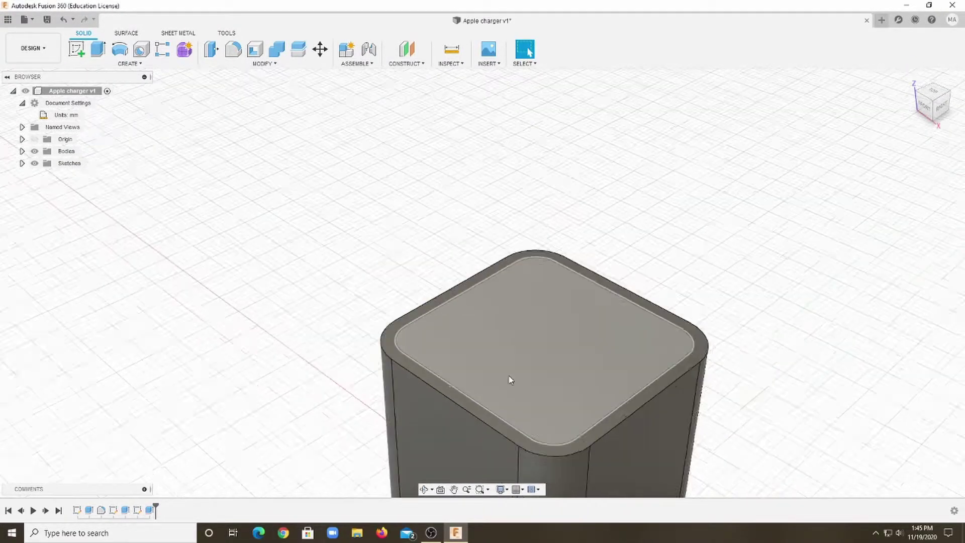
left_click(932, 96)
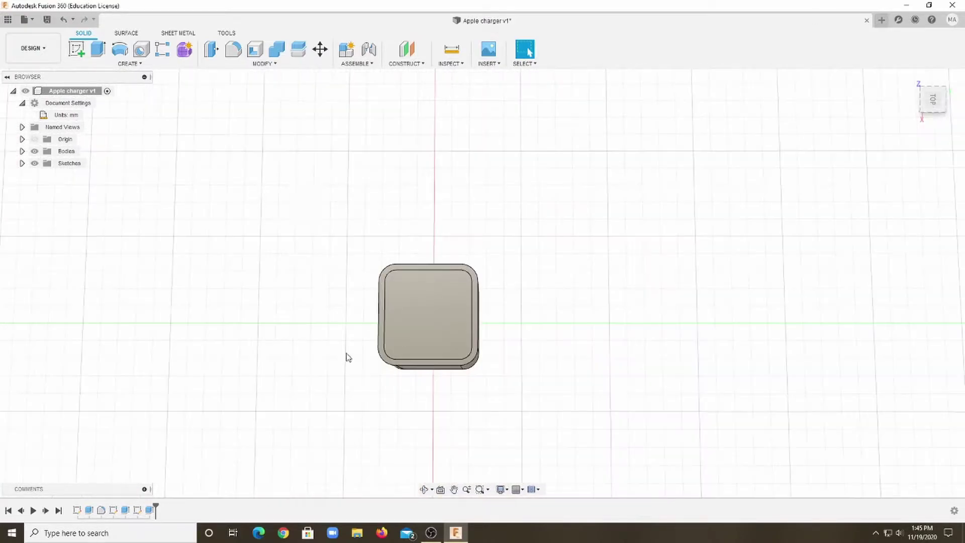
Start a sketch on the charger's top face with construction mode off.
left_click(412, 332)
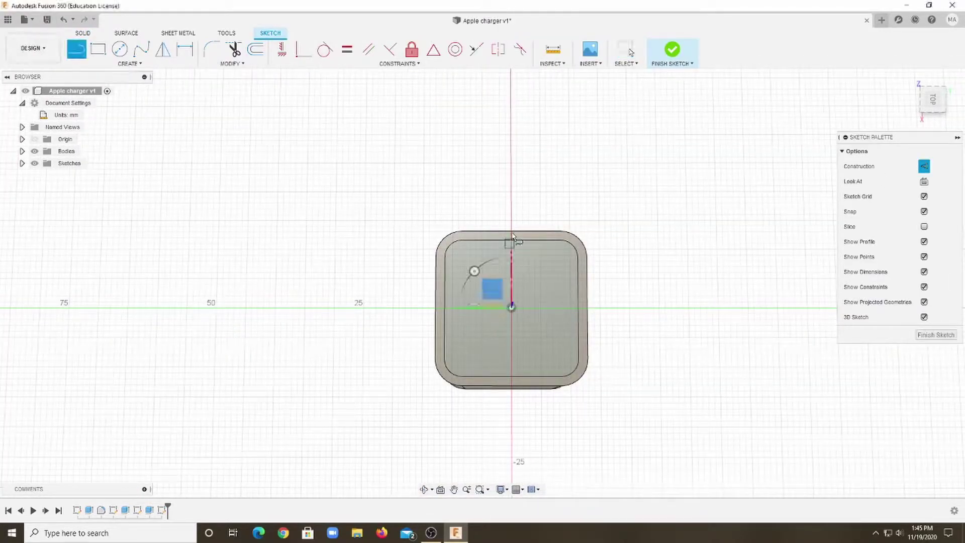
scroll(511, 381, "up", 5)
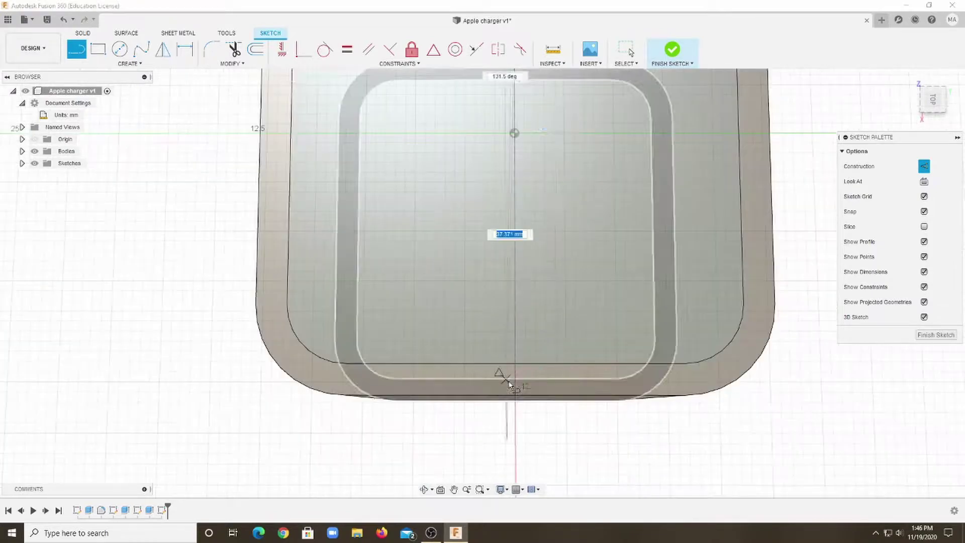
scroll(510, 385, "down", 3)
scroll(582, 323, "down", 3)
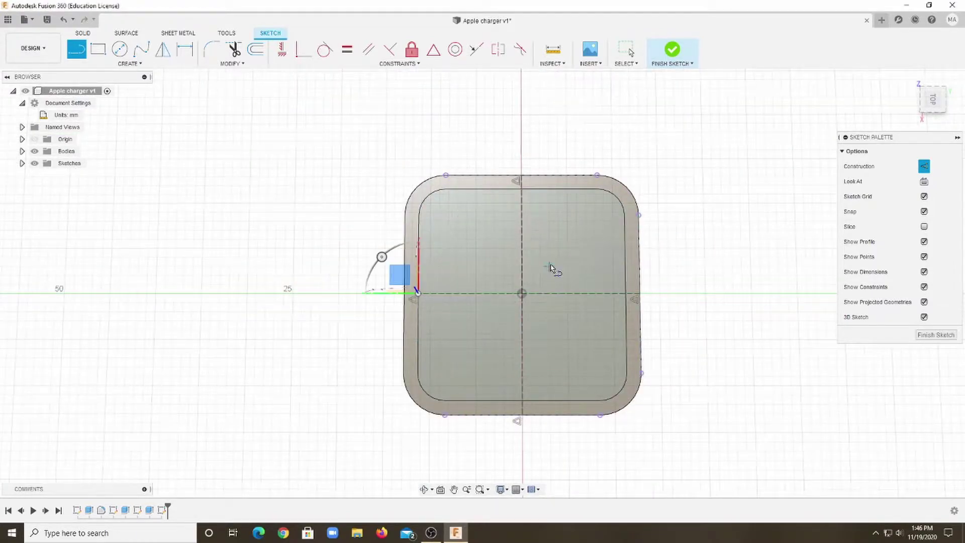
key("x")
scroll(524, 216, "down", 3)
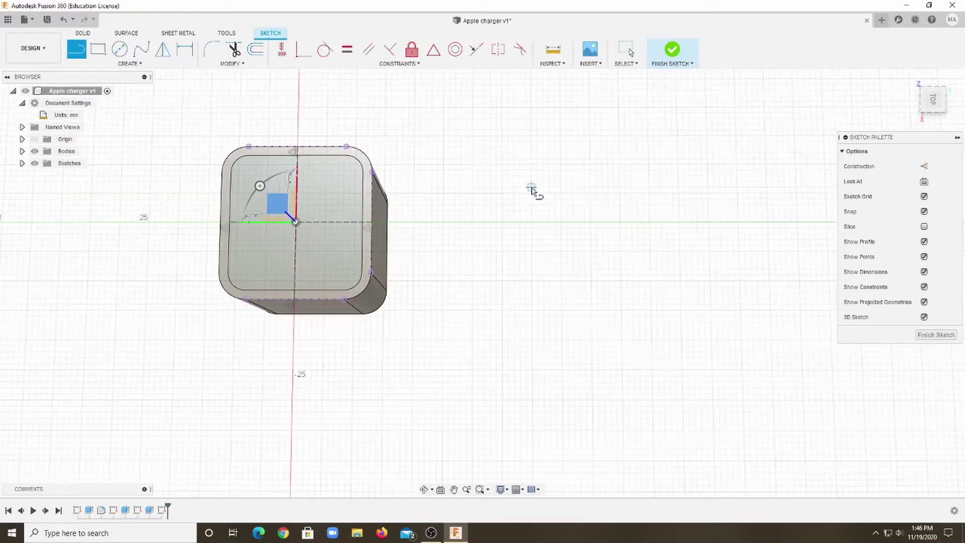
Draw a 1.5 by 6.30 mm rectangle beside the charger body.
key("r")
left_click(531, 193)
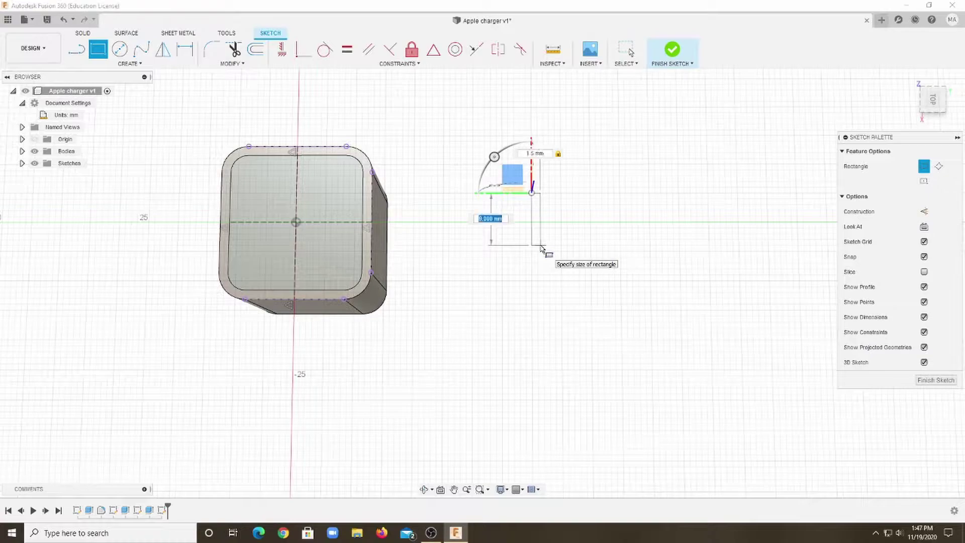
key("Return")
key("Escape")
Draw an 11 mm horizontal construction line from the rectangle's edge.
scroll(537, 248, "up", 1)
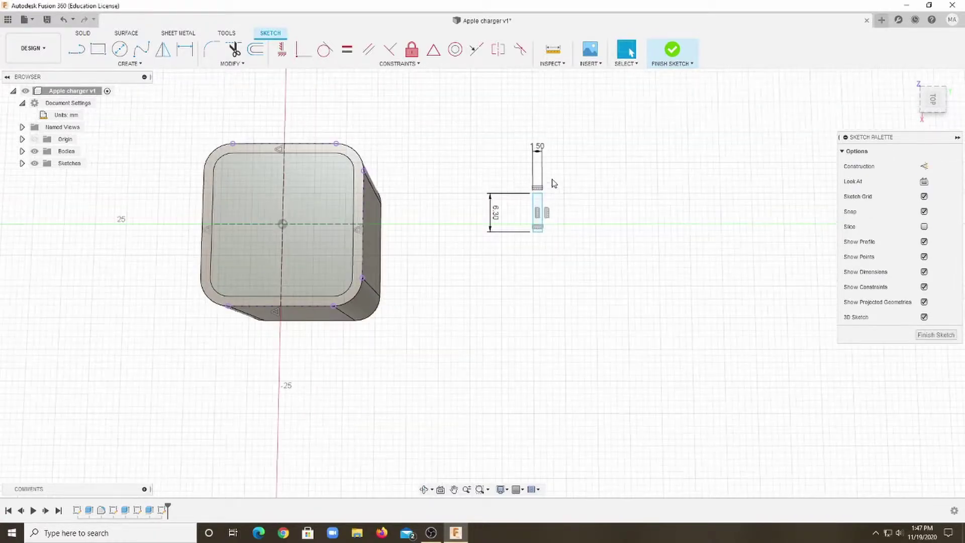
scroll(536, 225, "up", 3)
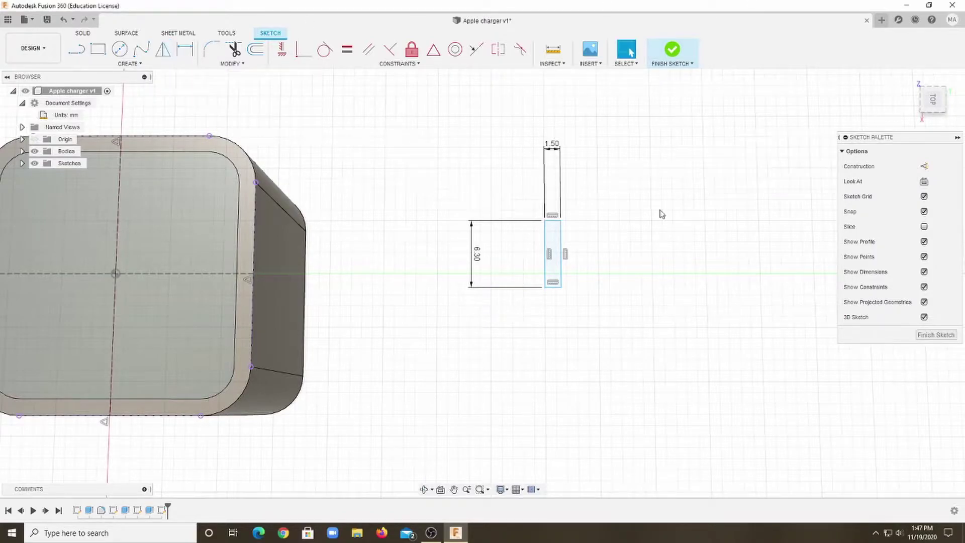
left_click(76, 49)
left_click(924, 166)
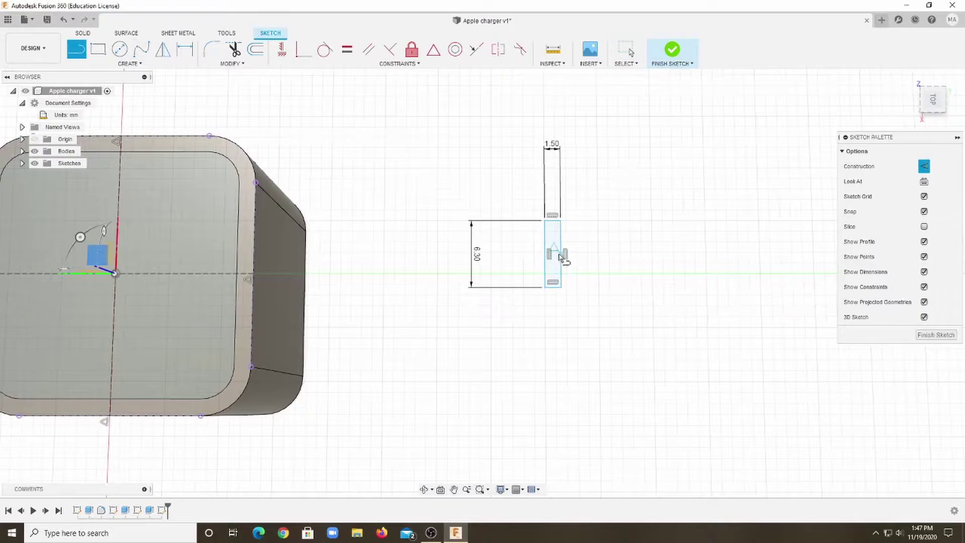
left_click(562, 253)
type("11")
key("Return")
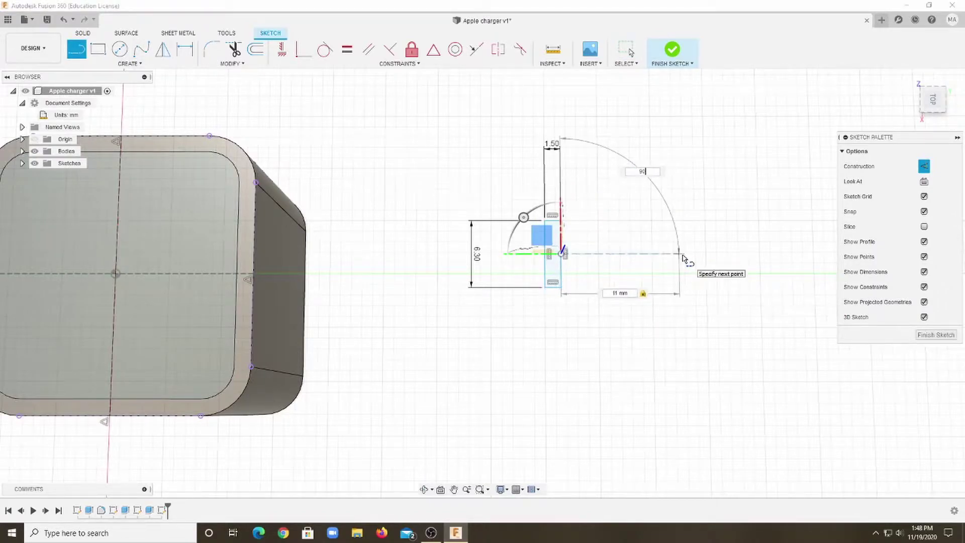
key("Escape")
Add a vertical construction line at its midpoint and mirror the rectangle across it.
key("l")
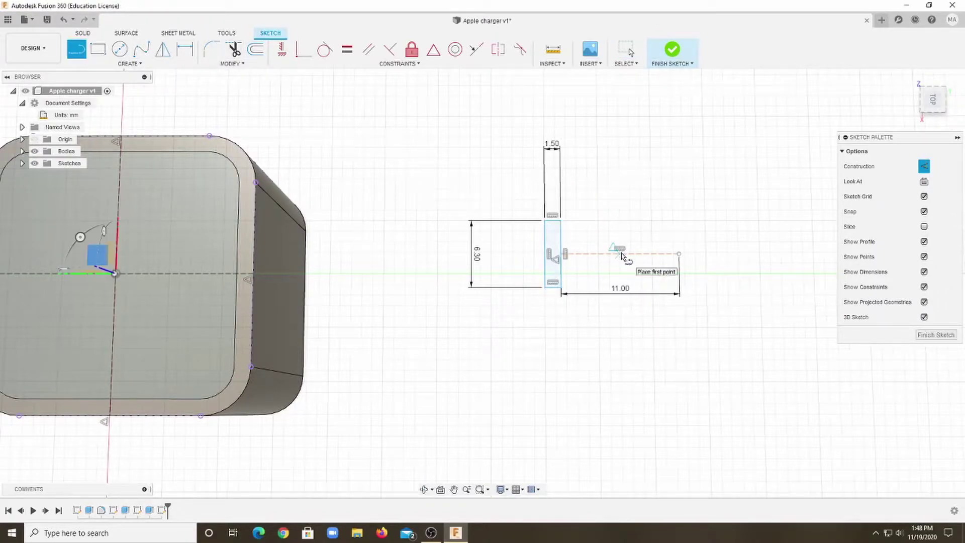
left_click(619, 253)
left_click(619, 189)
key("Escape")
left_click(162, 48)
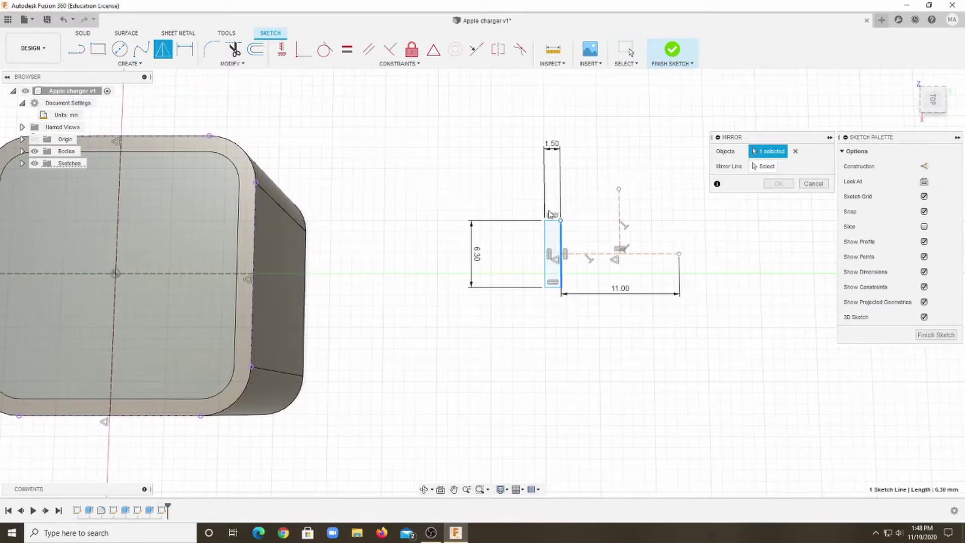
key("Return")
scroll(613, 222, "down", 2)
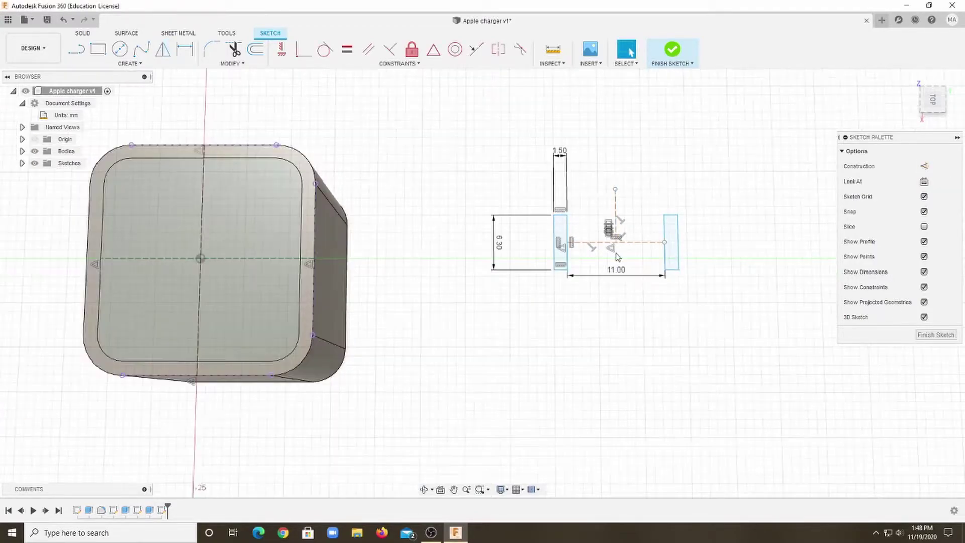
key("m")
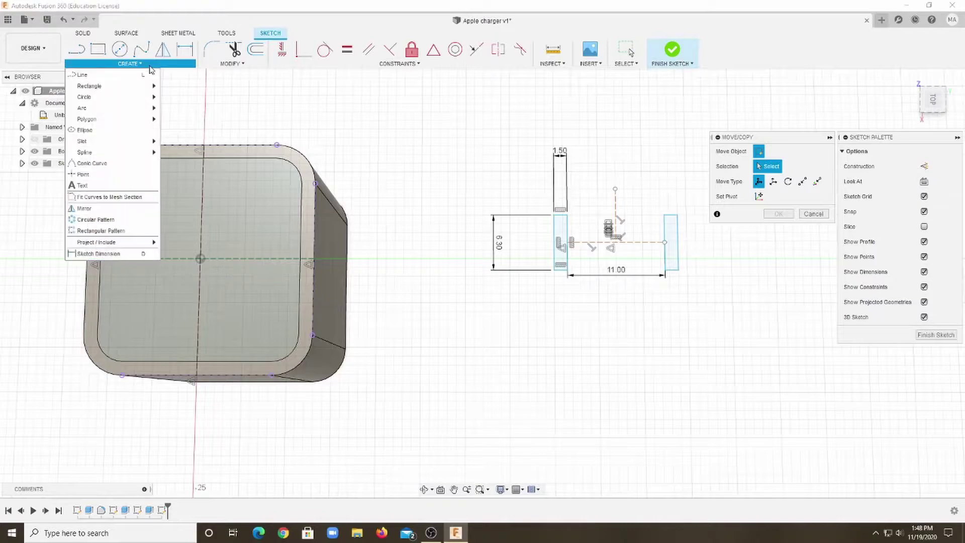
scroll(559, 220, "up", 2)
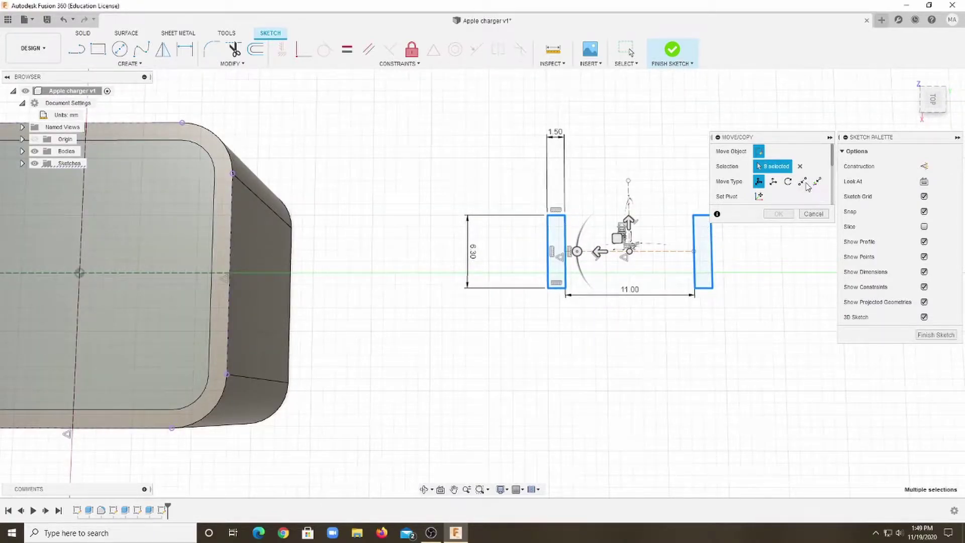
Move the prong geometry point-to-point onto the charger's centre.
left_click(803, 181)
scroll(749, 299, "down", 3)
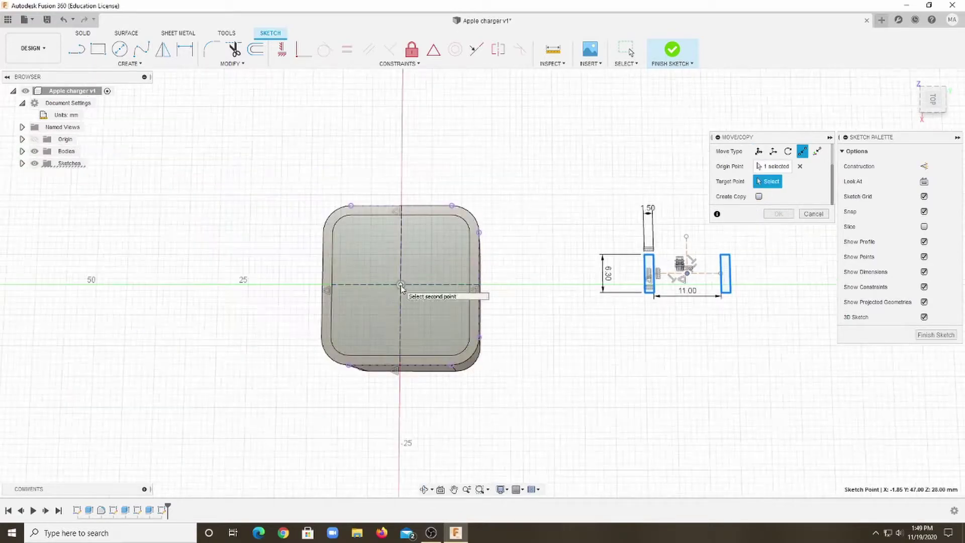
left_click(401, 285)
left_click(779, 213)
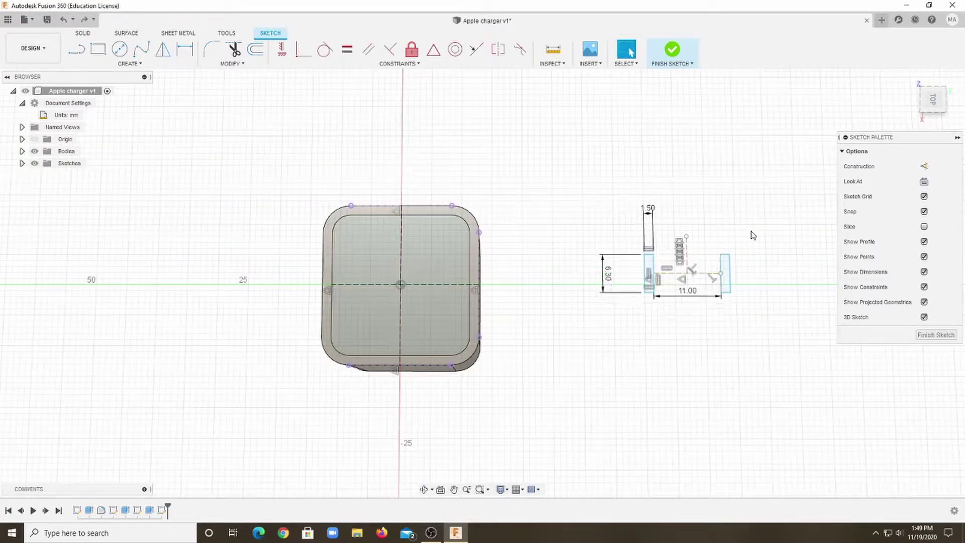
Move both rectangles from the construction line midpoint to the charger centre, then finish the sketch.
key("m")
scroll(752, 237, "up", 3)
left_click(803, 181)
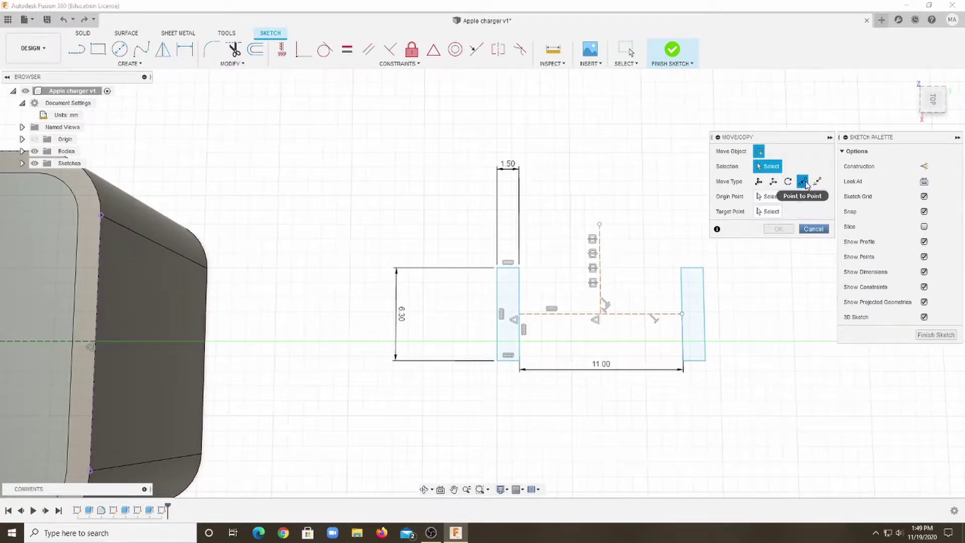
left_click_drag(488, 258, 714, 370)
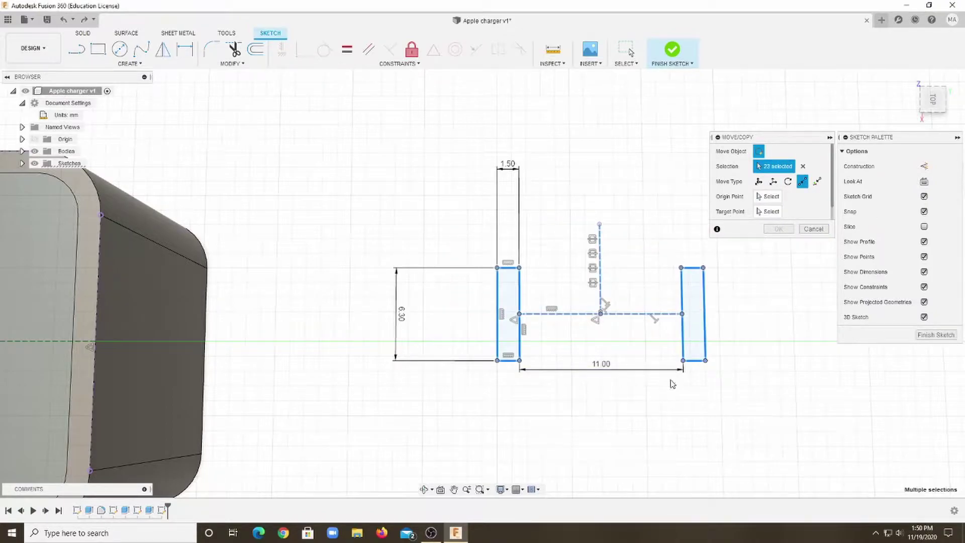
scroll(600, 342, "up", 5)
left_click(599, 338)
scroll(599, 339, "down", 6)
left_click(197, 276)
left_click(778, 228)
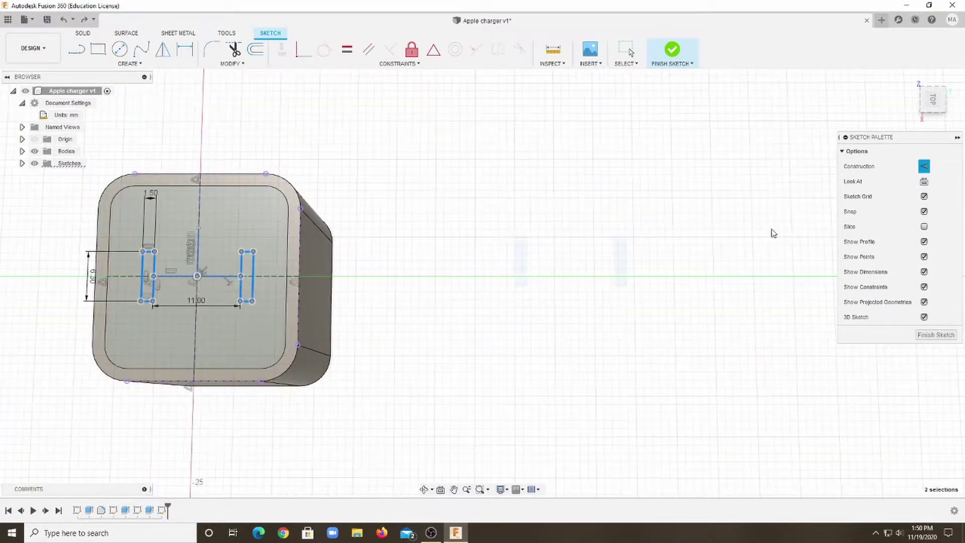
left_click(924, 181)
left_click(672, 49)
Restart the extrusion and select both prong rectangle profiles.
left_click(98, 49)
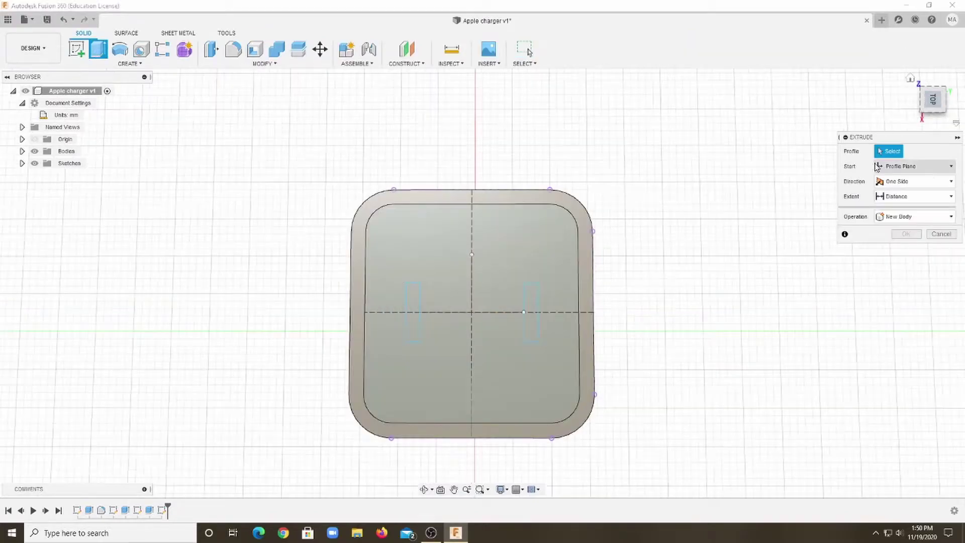
key("Escape")
key("ctrl+z")
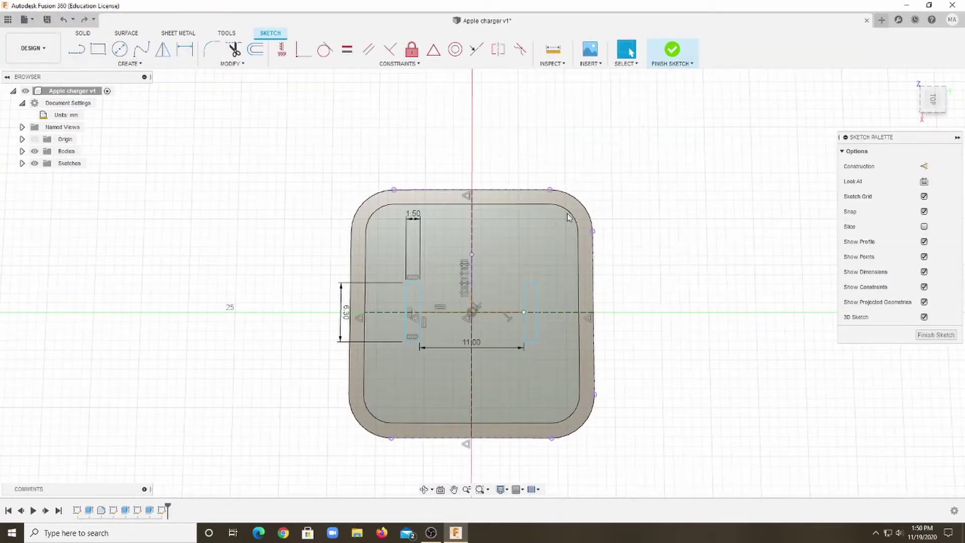
key("e")
left_click(413, 309)
left_click(532, 301)
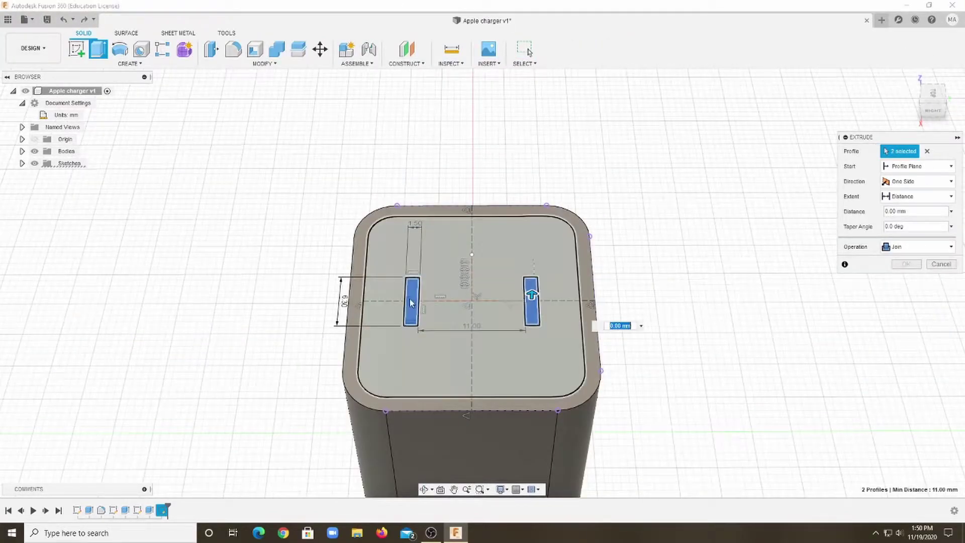
Set the prong extrusion height to 16 mm.
left_click_drag(532, 295, 538, 188)
middle_click_drag(538, 187, 568, 232, "shift")
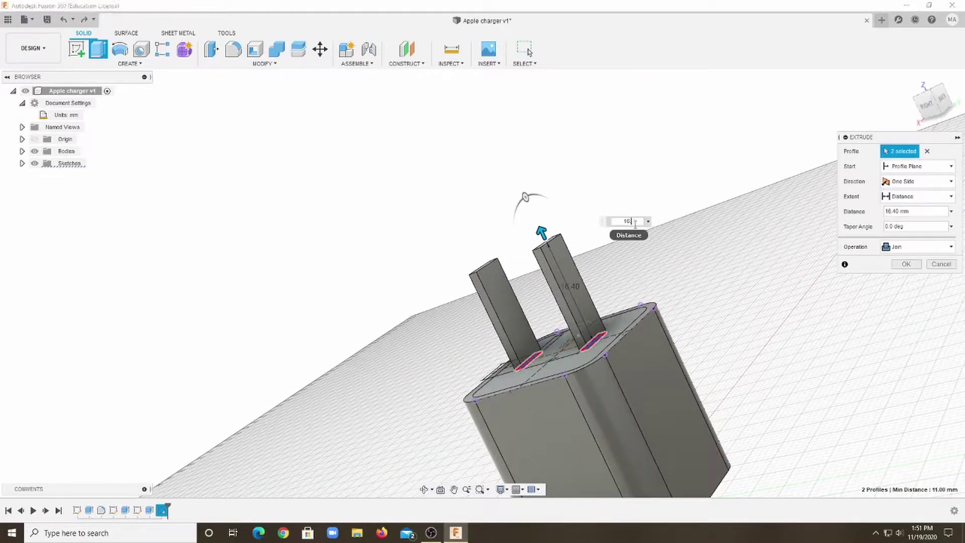
key("BackSpace")
type("5")
middle_click_drag(635, 223, 631, 286, "shift")
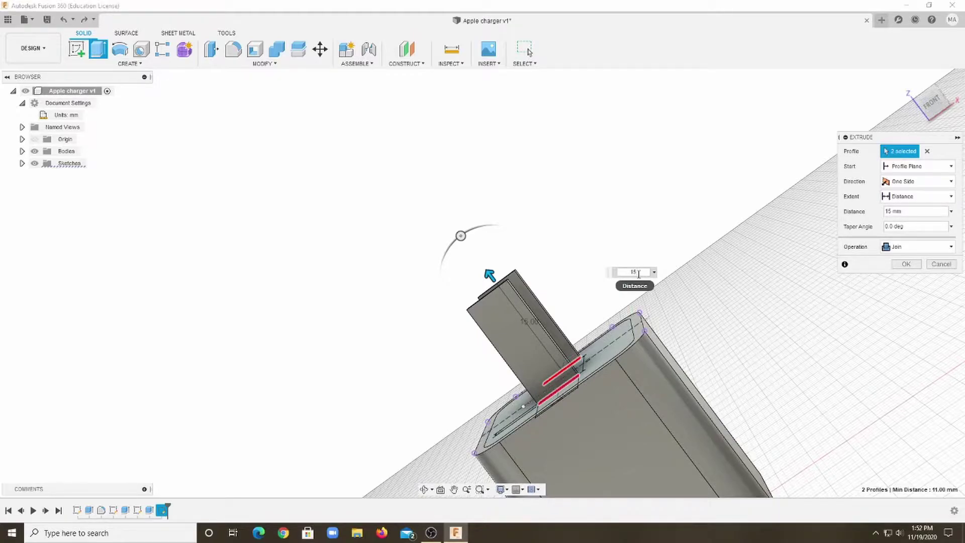
key("BackSpace")
type("6")
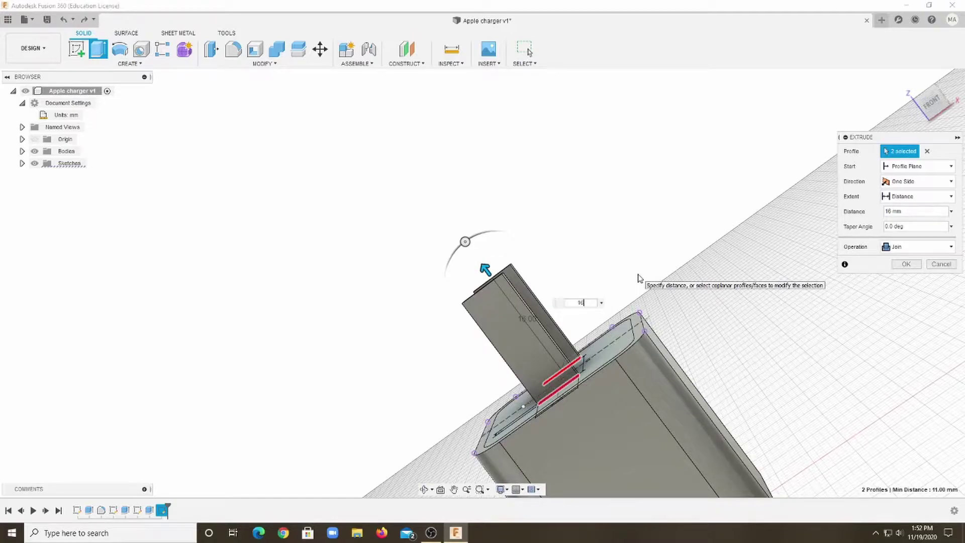
Make the prongs a separate new body and confirm the extrusion.
left_click(918, 246)
left_click(905, 294)
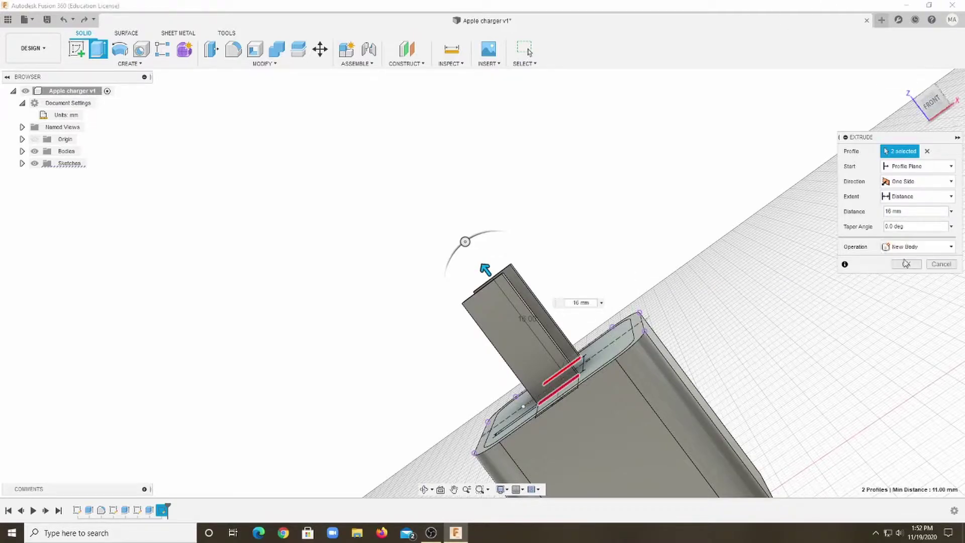
left_click(909, 263)
left_click(924, 108)
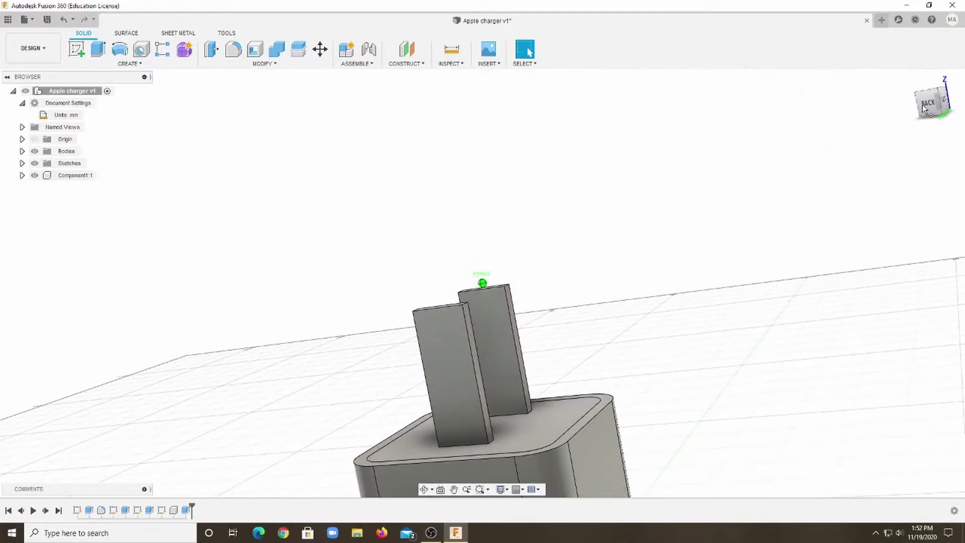
Try a chamfer on a prong's top edge, then abandon it.
left_click(262, 64)
left_click(221, 99)
scroll(471, 308, "up", 3)
left_click(461, 307)
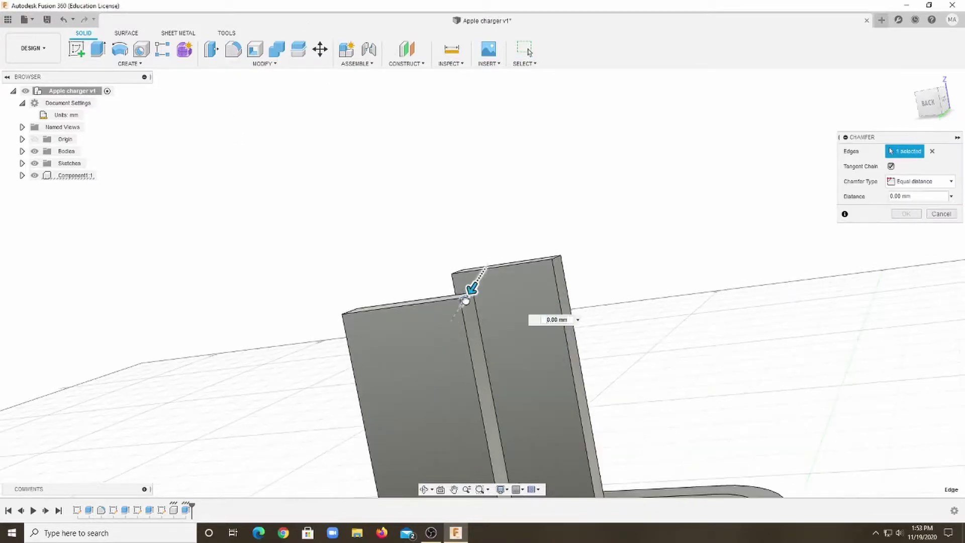
Start a draft on a prong face and try the parting-line draft type.
left_click(263, 63)
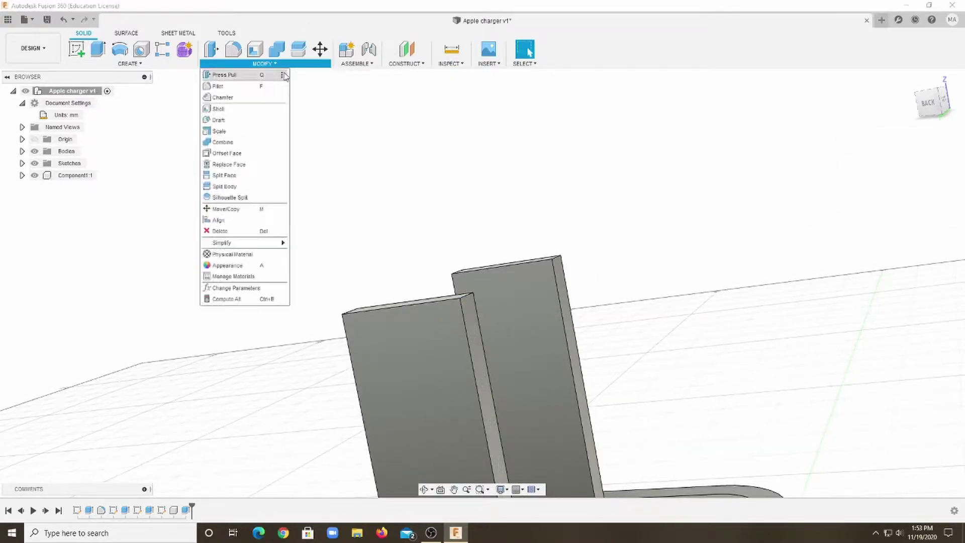
left_click(221, 123)
left_click(491, 352)
scroll(490, 322, "down", 5)
middle_click_drag(483, 280, 508, 261, "shift")
left_click(593, 341)
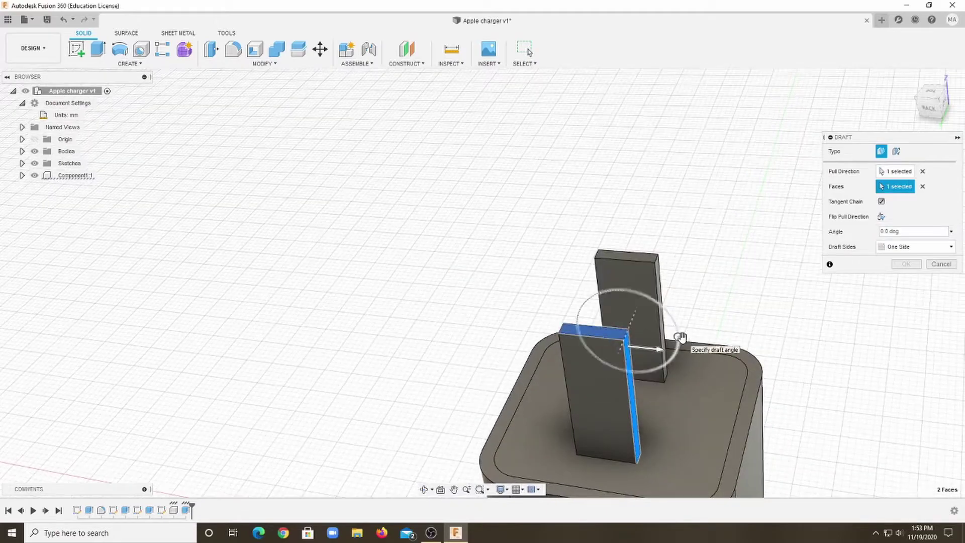
left_click(897, 150)
middle_click_drag(648, 281, 668, 295, "shift")
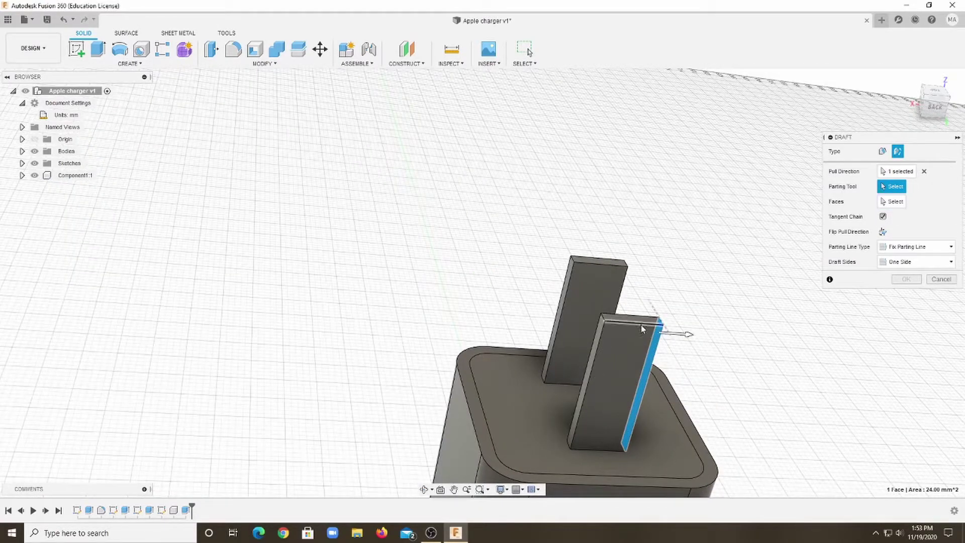
scroll(601, 332, "up", 2)
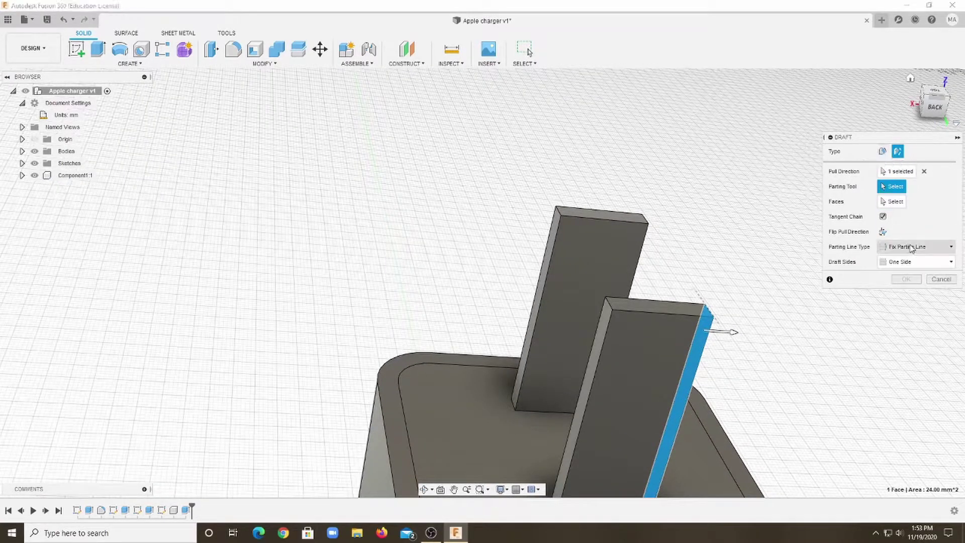
Cancel the two-sided fixed-plane draft and start a new sketch viewed from the back.
left_click(918, 262)
left_click(900, 245)
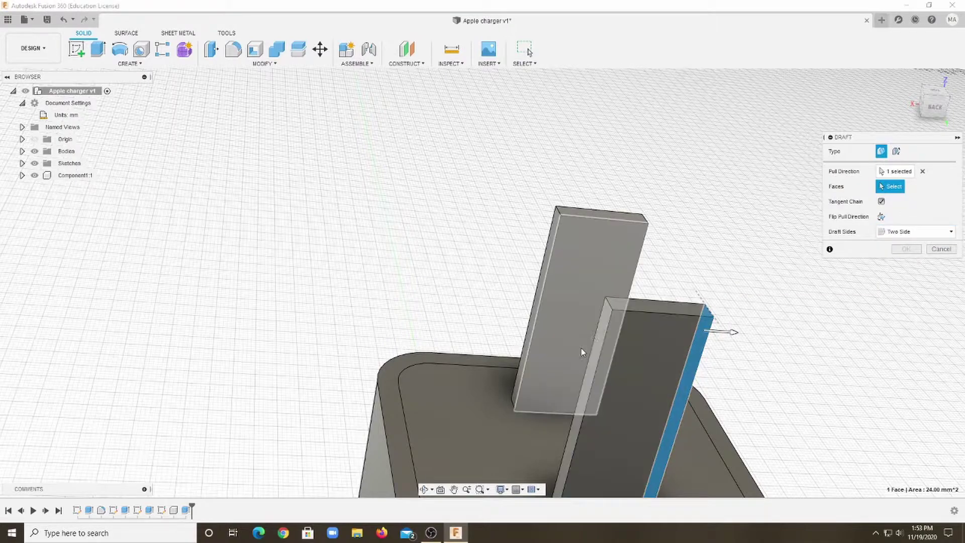
left_click(653, 304)
middle_click_drag(757, 316, 936, 86, "shift")
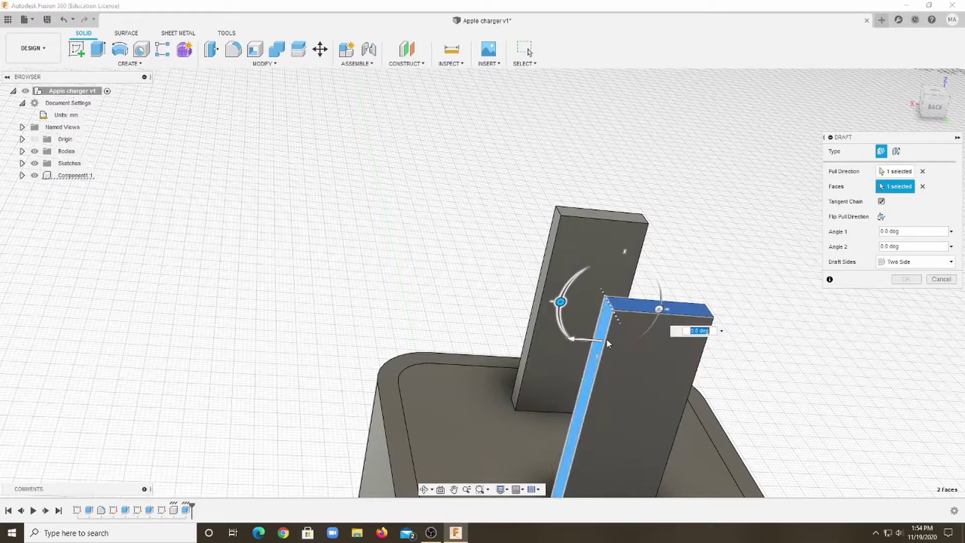
key("Escape")
left_click(930, 103)
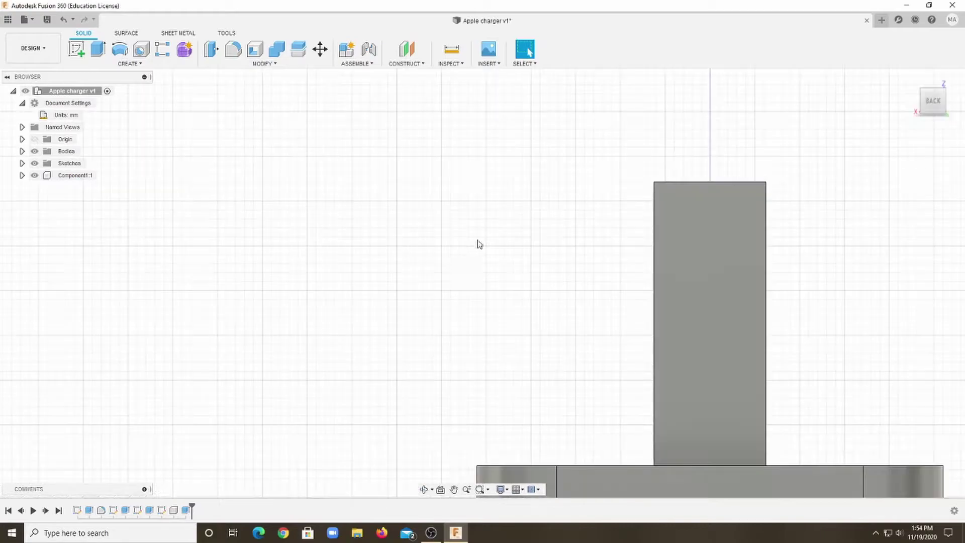
left_click(76, 49)
On the prong face, draw two 2.50 mm lines along the prong top.
left_click(644, 251)
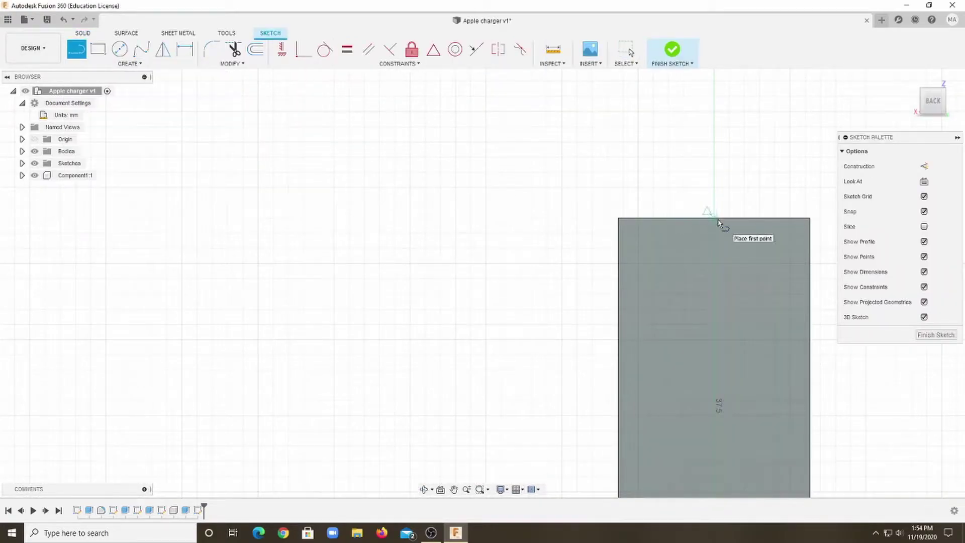
type("2.5")
key("Return")
key("Escape")
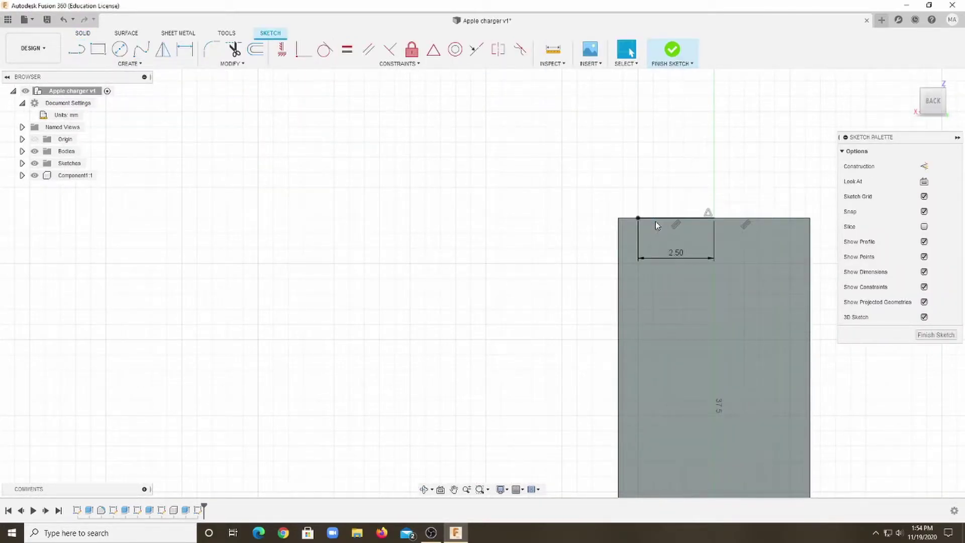
left_click(714, 219)
key("Return")
key("Escape")
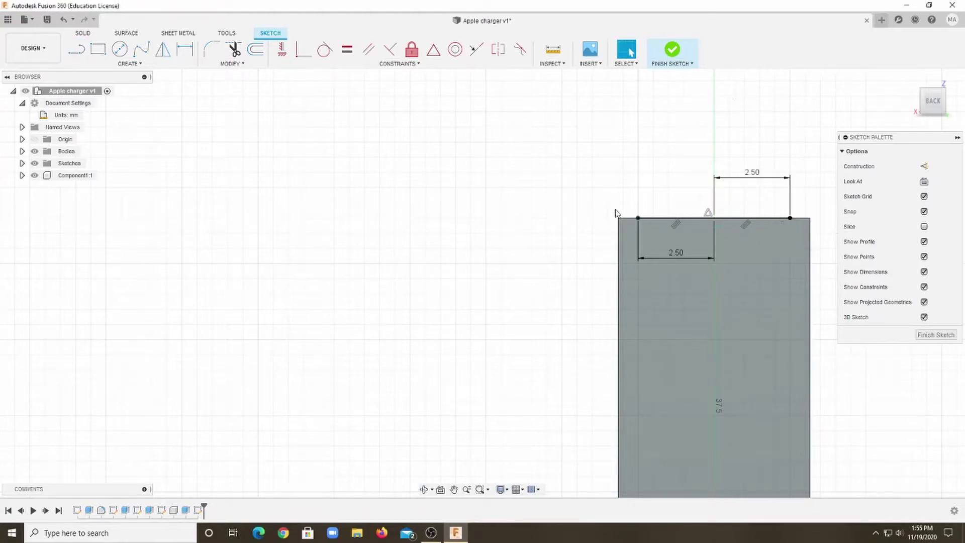
Draw slanted side lines from the prong's corner and side edge up to the top.
scroll(628, 225, "down", 2)
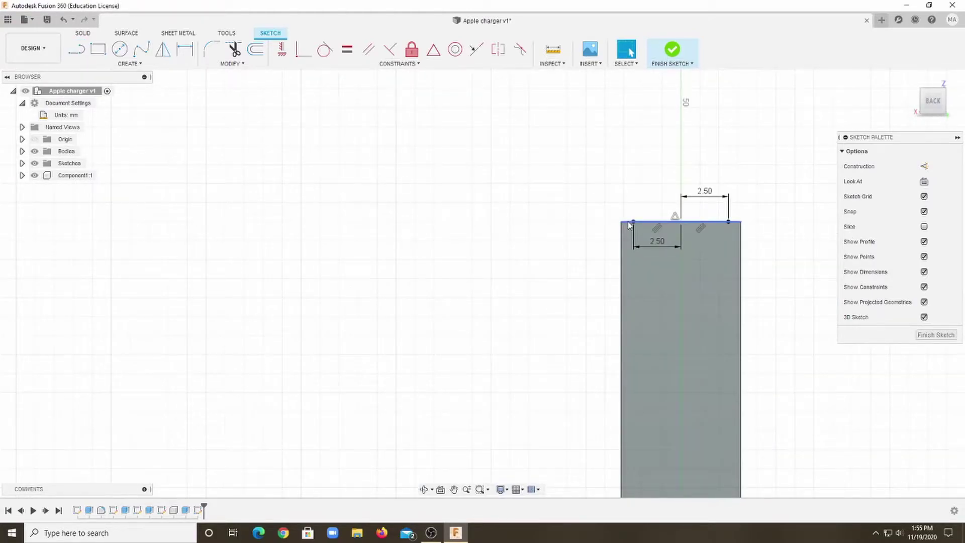
scroll(630, 225, "down", 3)
middle_click_drag(657, 205, 649, 282, "shift")
key("l")
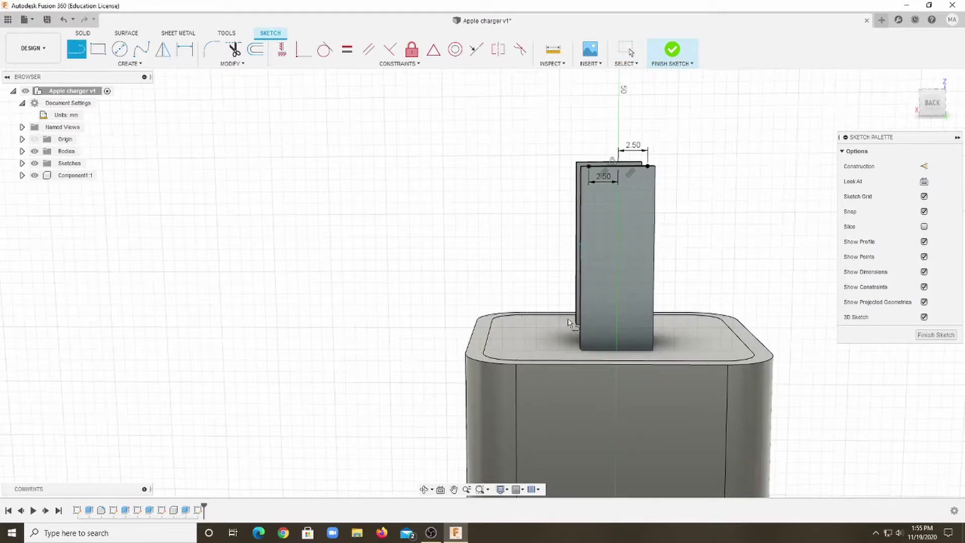
left_click(652, 349)
scroll(653, 211, "up", 3)
left_click(649, 151)
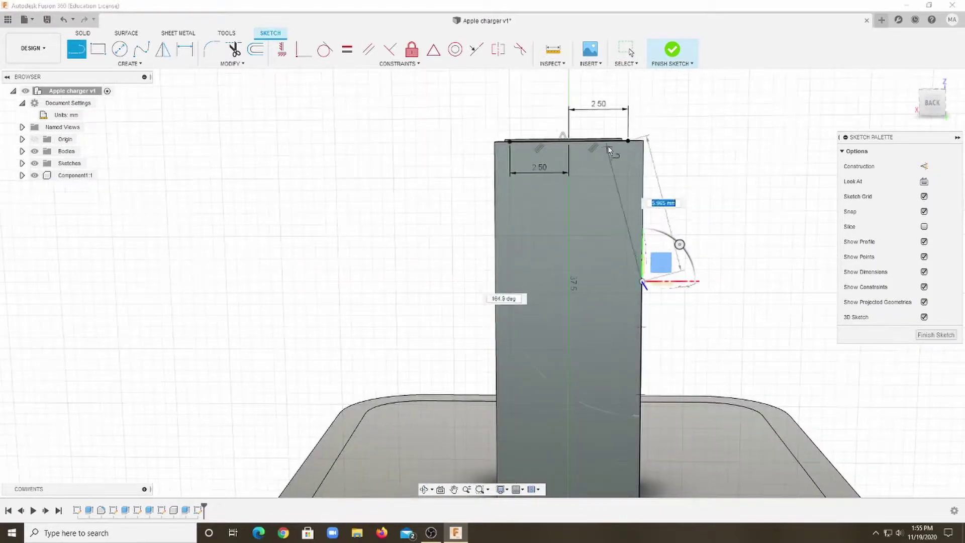
scroll(669, 226, "down", 3)
scroll(678, 285, "up", 2)
left_click(615, 402)
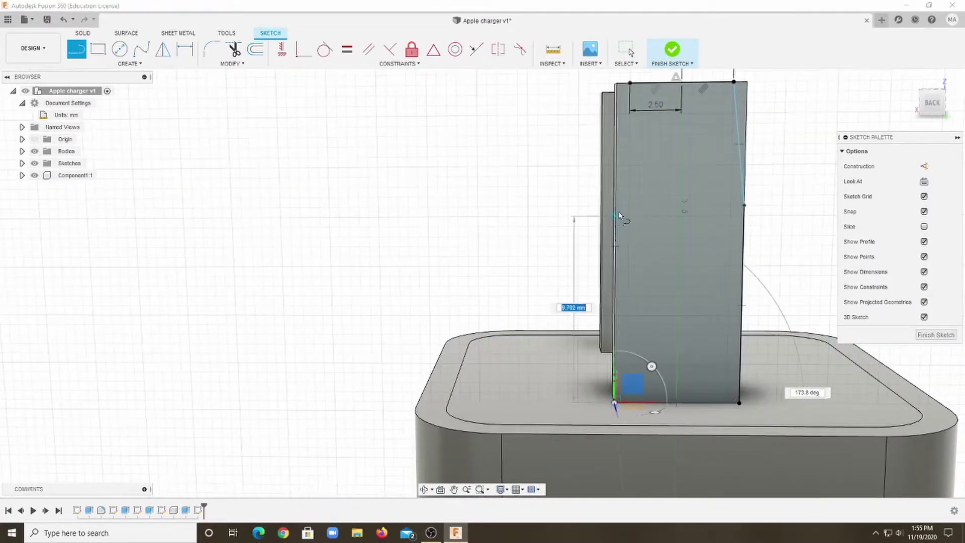
left_click(615, 208)
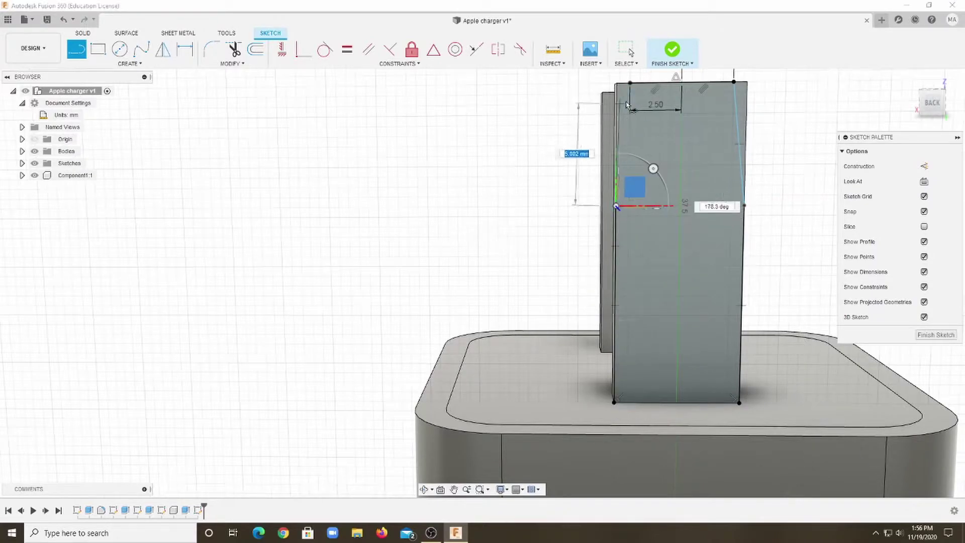
Finish the sketch and extrude-cut the wedge profiles through both prong tops.
scroll(679, 241, "down", 3)
middle_click_drag(678, 241, 723, 211, "shift")
scroll(723, 226, "up", 3)
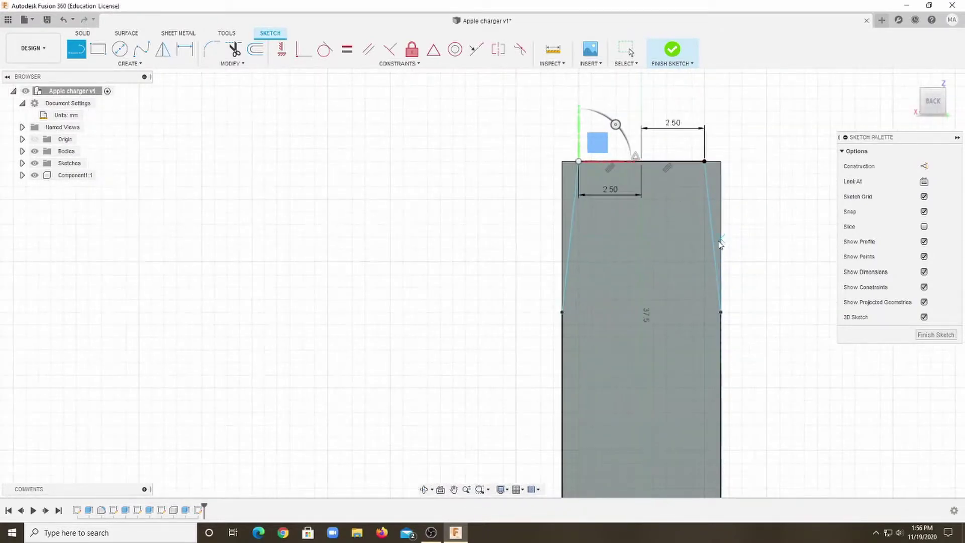
middle_click_drag(720, 245, 746, 210, "shift")
key("e")
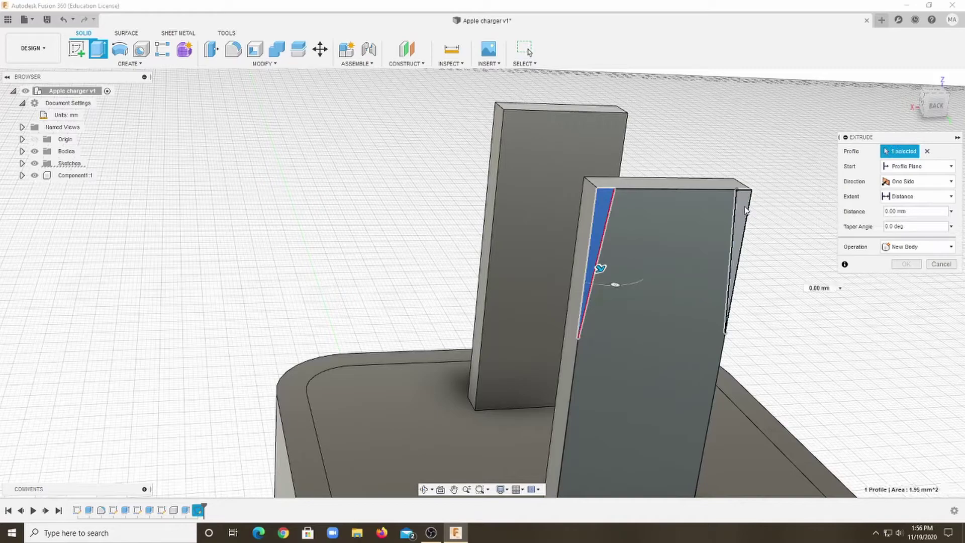
left_click_drag(601, 268, 534, 112)
key("Return")
middle_click_drag(534, 113, 637, 171, "shift")
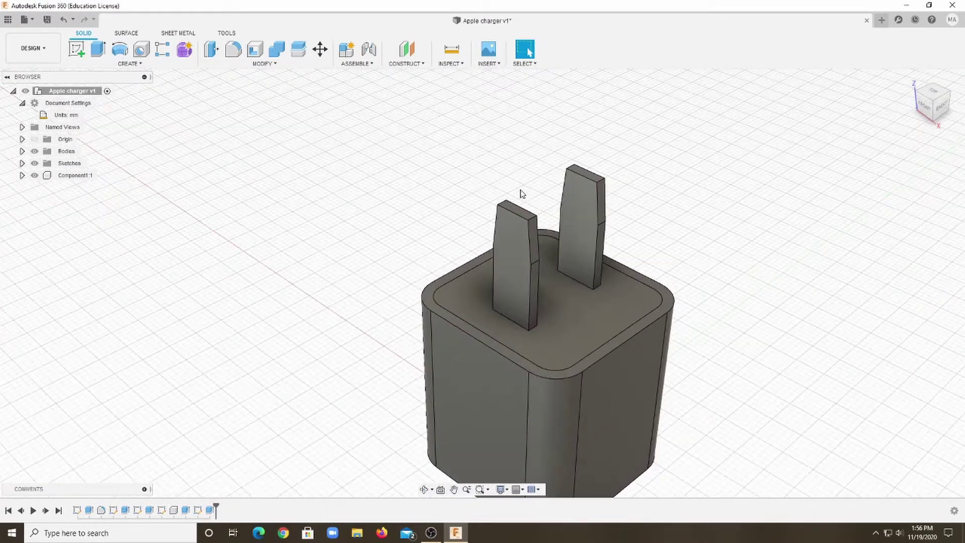
Fillet the top edges of both prongs at 0.10 mm.
key("f")
left_click(497, 194)
left_click(577, 151)
scroll(548, 125, "up", 3)
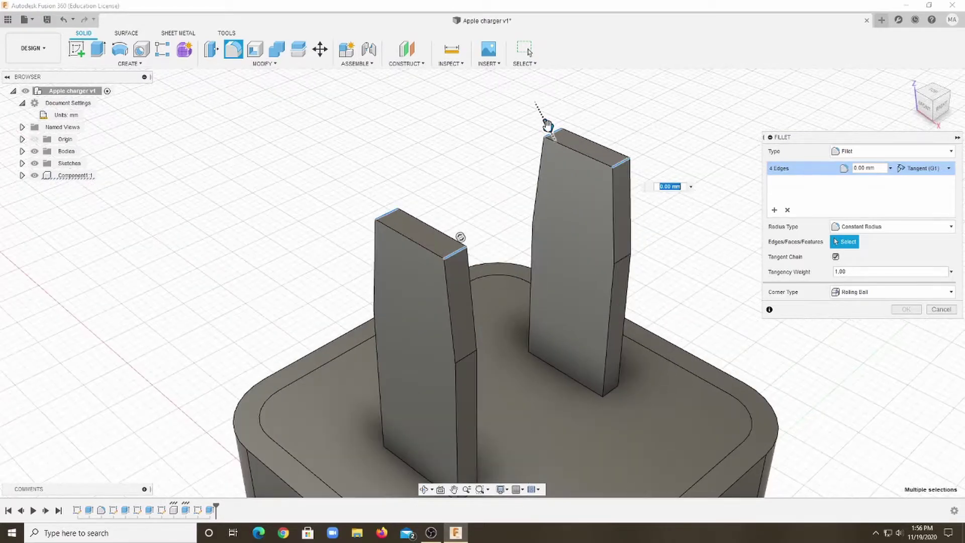
type(".10")
key("Return")
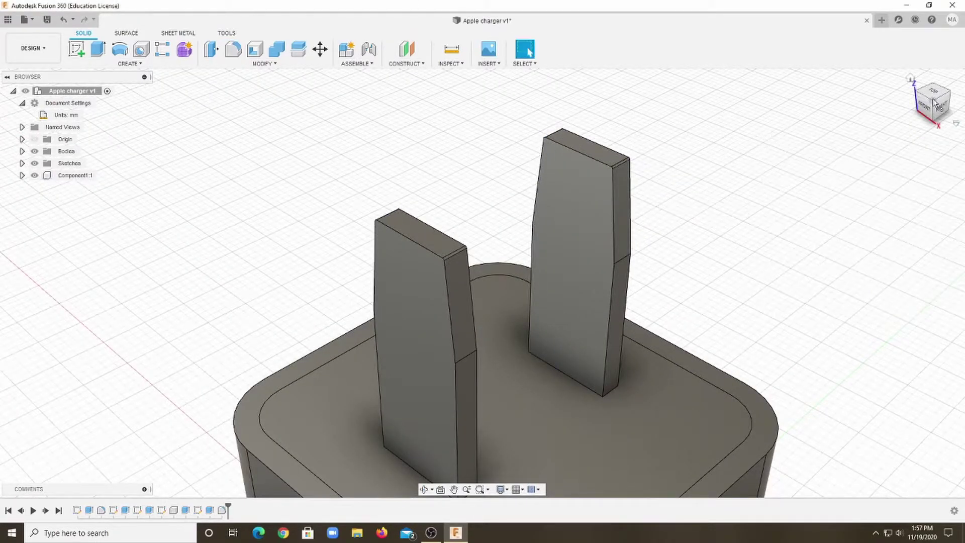
Orbit around the filleted prongs, viewing the charger from the front and above.
mouse_move(571, 201)
middle_mouse_down("shift")
mouse_move(502, 292)
mouse_move(459, 118)
middle_mouse_up("shift")
scroll(497, 126, "up", 3)
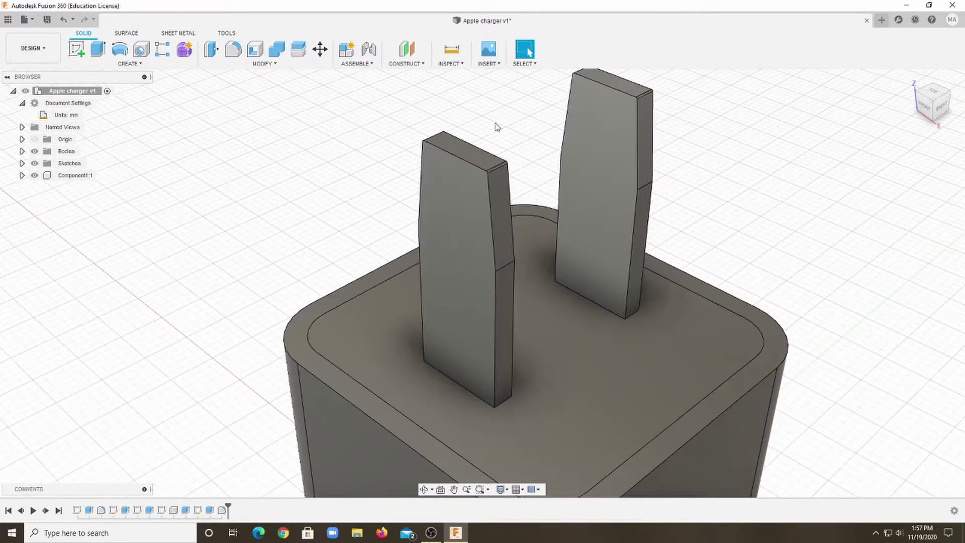
left_click(928, 107)
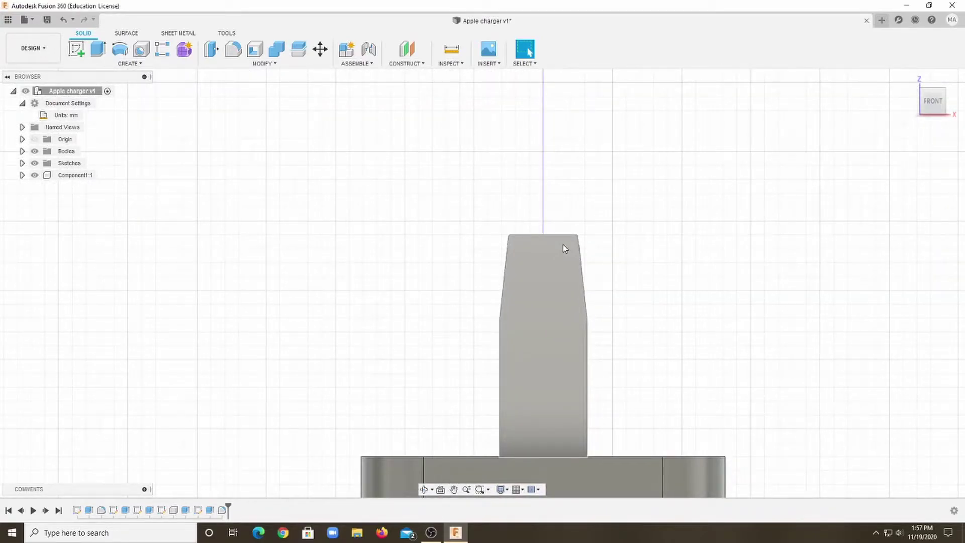
middle_click_drag(565, 249, 211, 443, "shift")
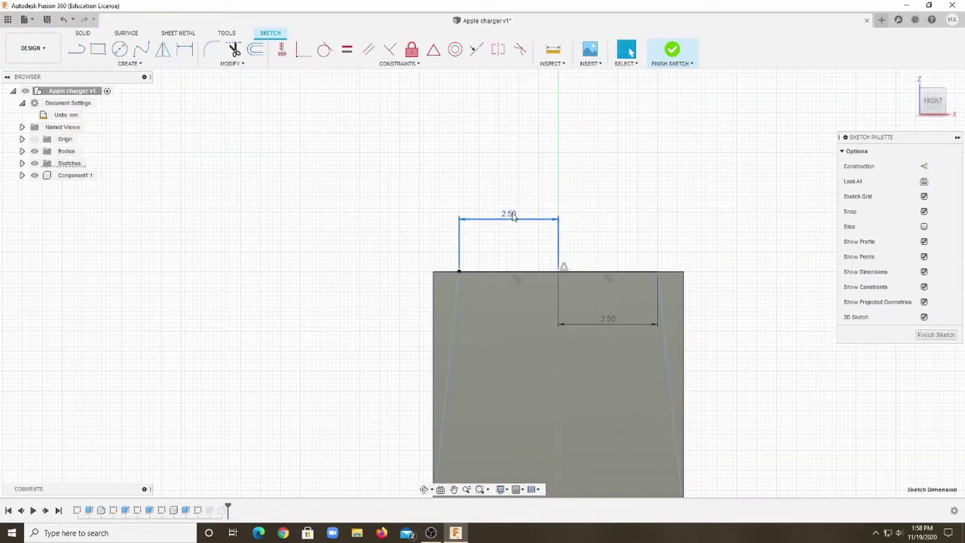
Change the 2.50 mm taper dimension to 5 and finish the sketch.
double_click(513, 217)
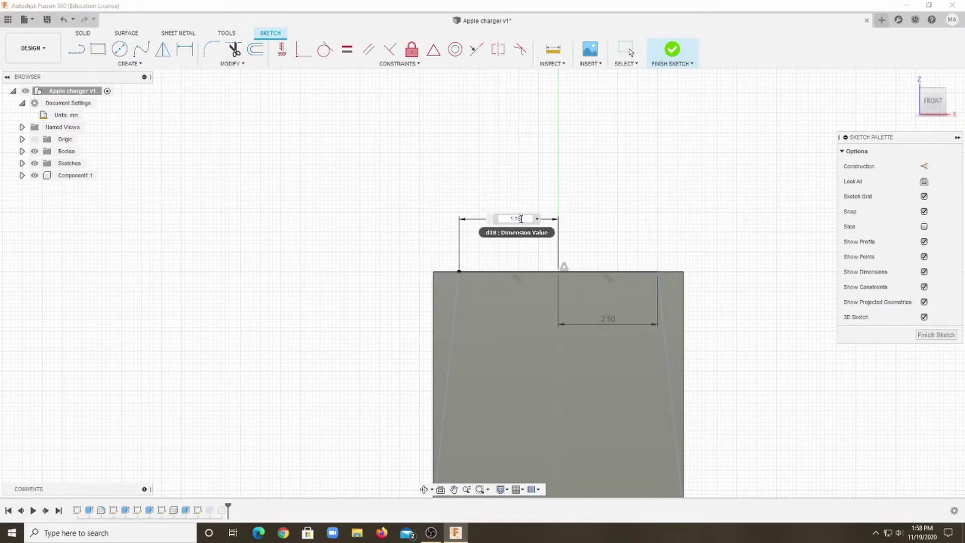
type("5")
key("Return")
middle_click_drag(792, 220, 529, 421, "shift")
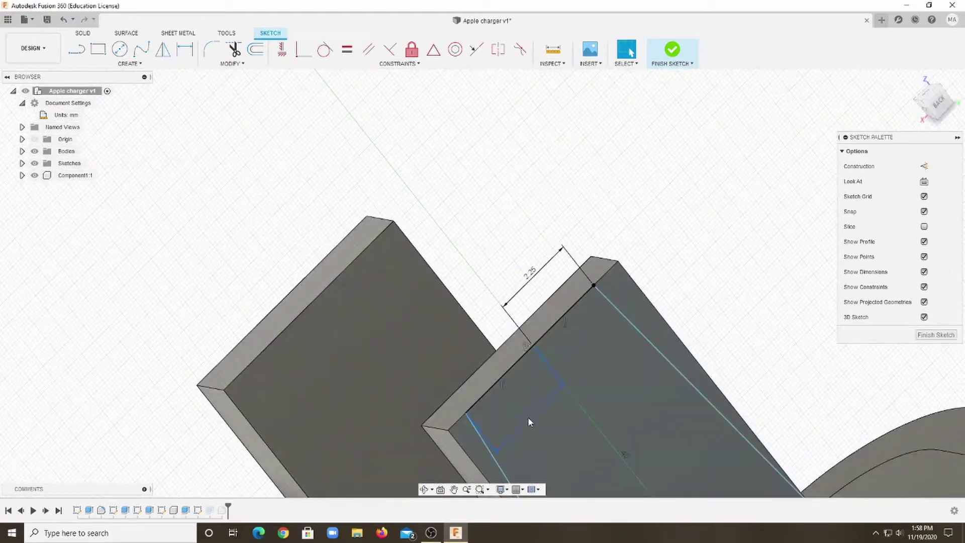
key("Return")
left_click(672, 49)
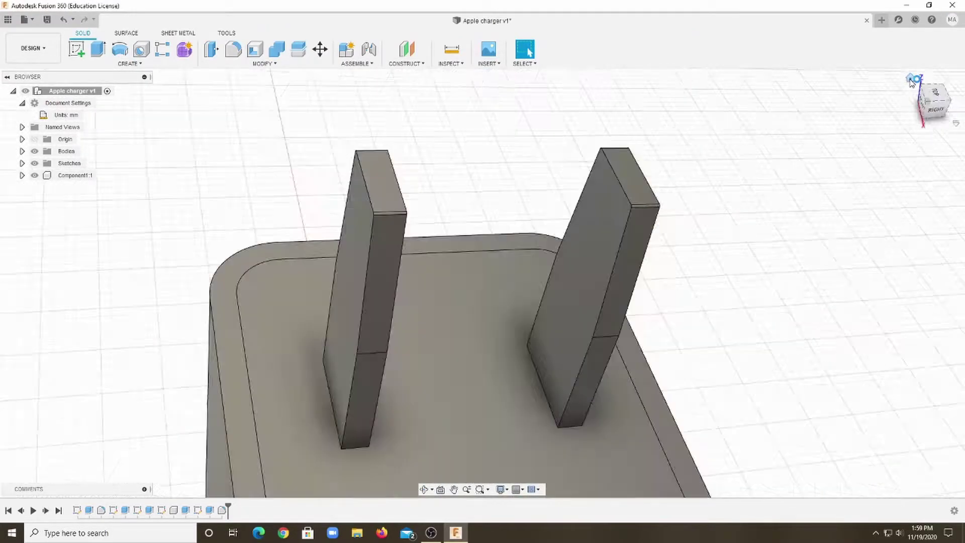
Edit the prong extrusion feature from the timeline and confirm the revised prongs.
scroll(443, 166, "up", 3)
middle_click_drag(444, 166, 352, 302, "shift")
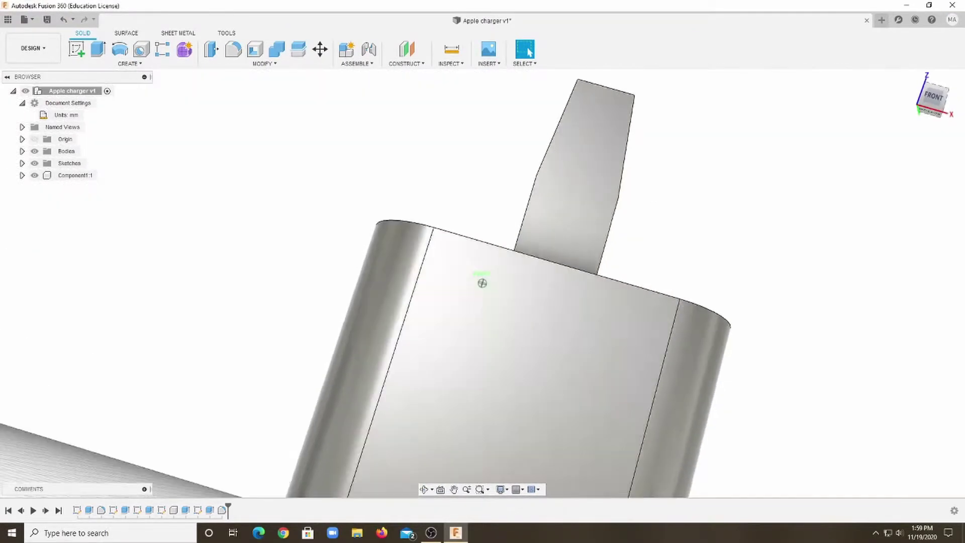
double_click(198, 510)
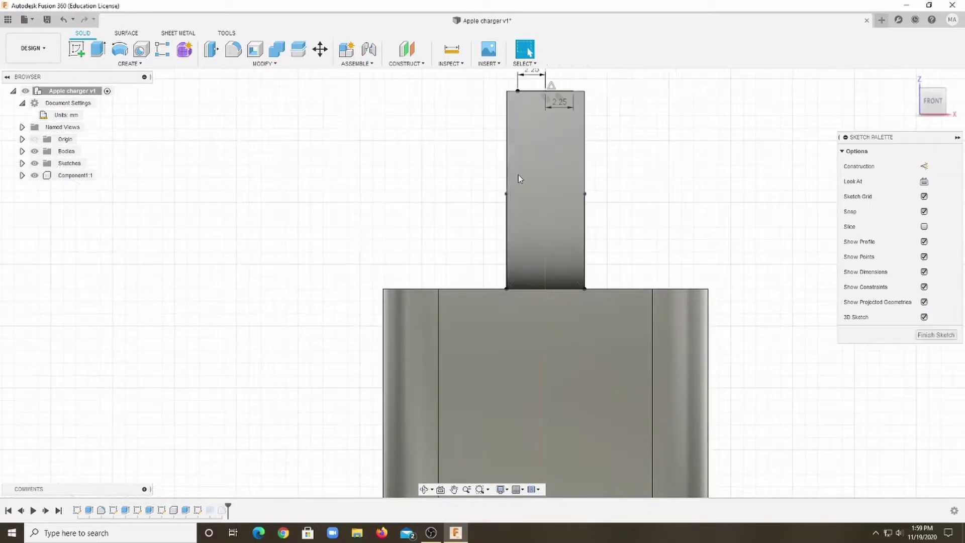
left_click(672, 49)
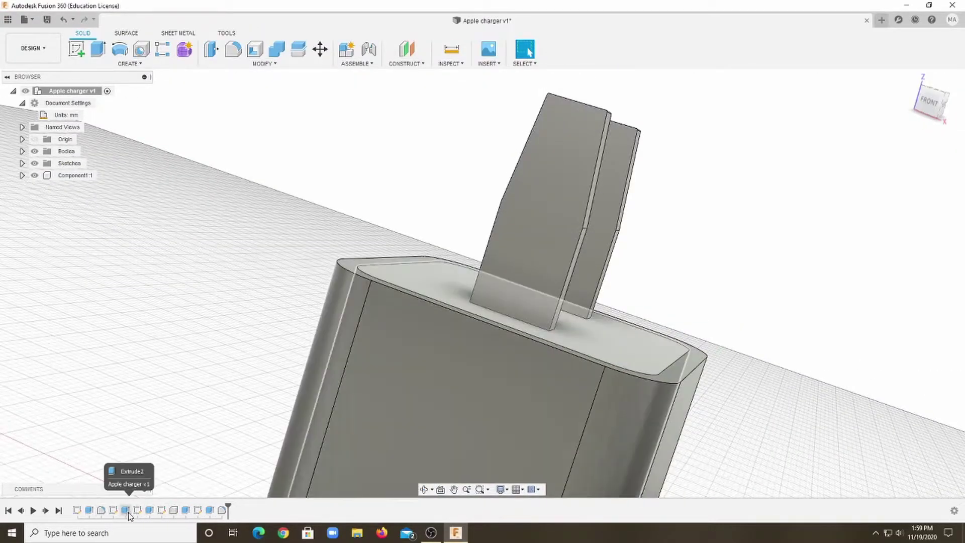
right_click(186, 510)
left_click(221, 410)
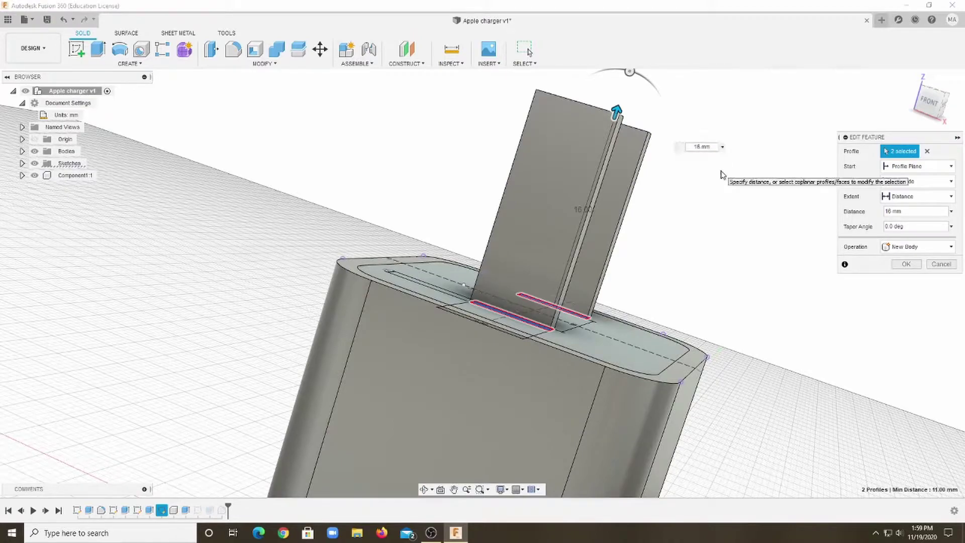
key("Return")
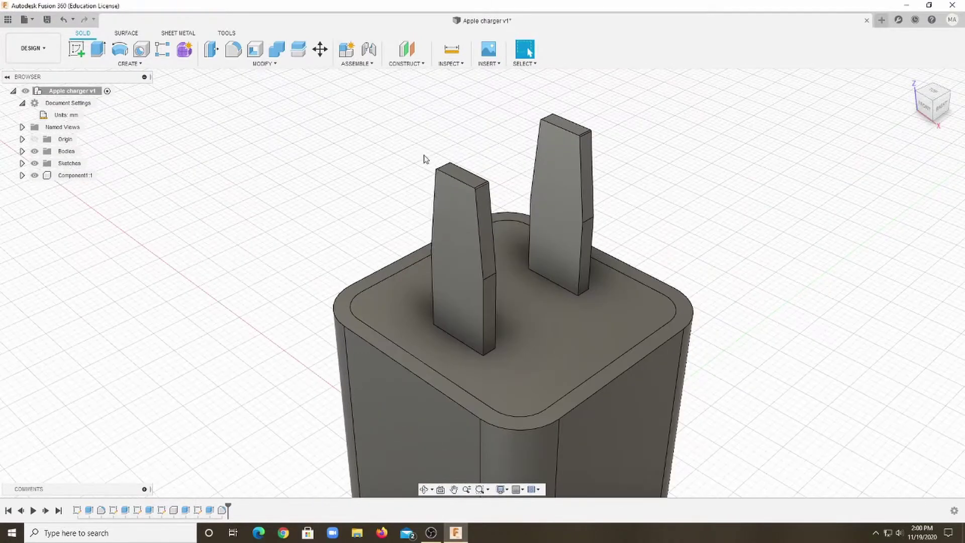
middle_click_drag(721, 174, 542, 139, "shift")
left_click(541, 140)
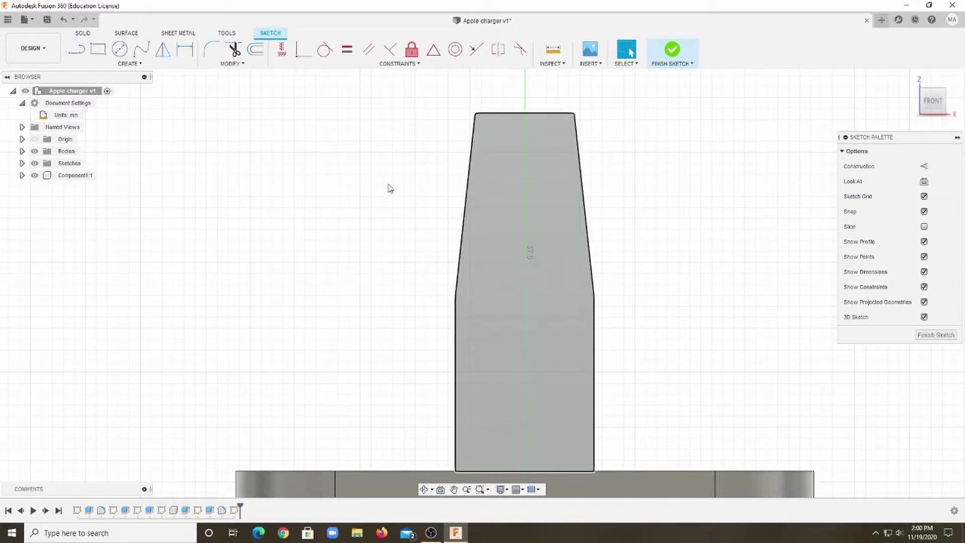
Draw a 4 mm diameter circle on the prong face.
key("c")
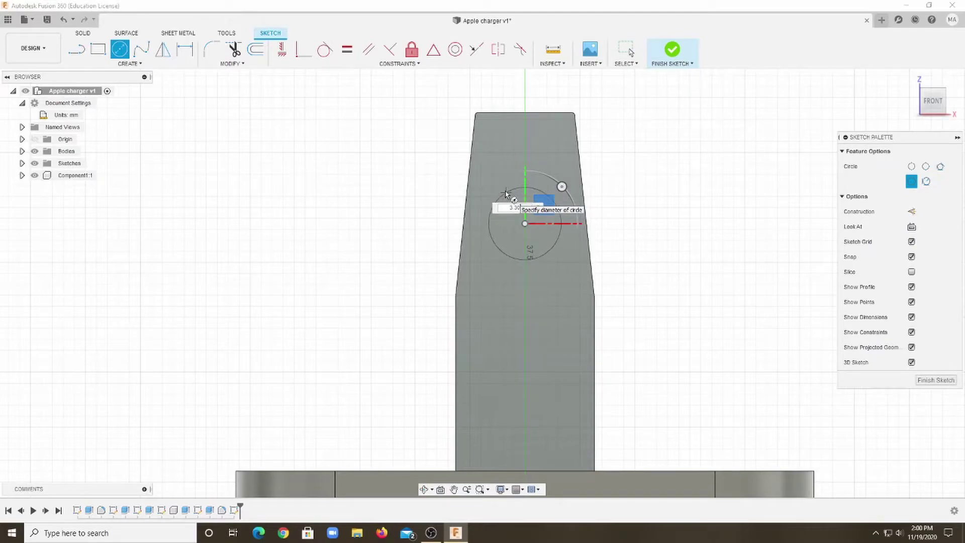
key("Return")
middle_click_drag(743, 136, 781, 209, "shift")
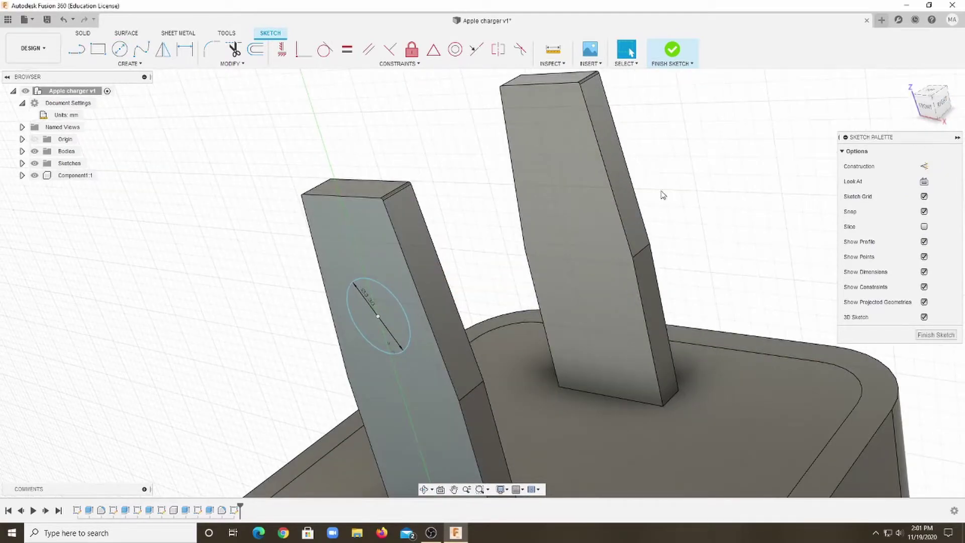
scroll(749, 163, "down", 3)
left_click(926, 104)
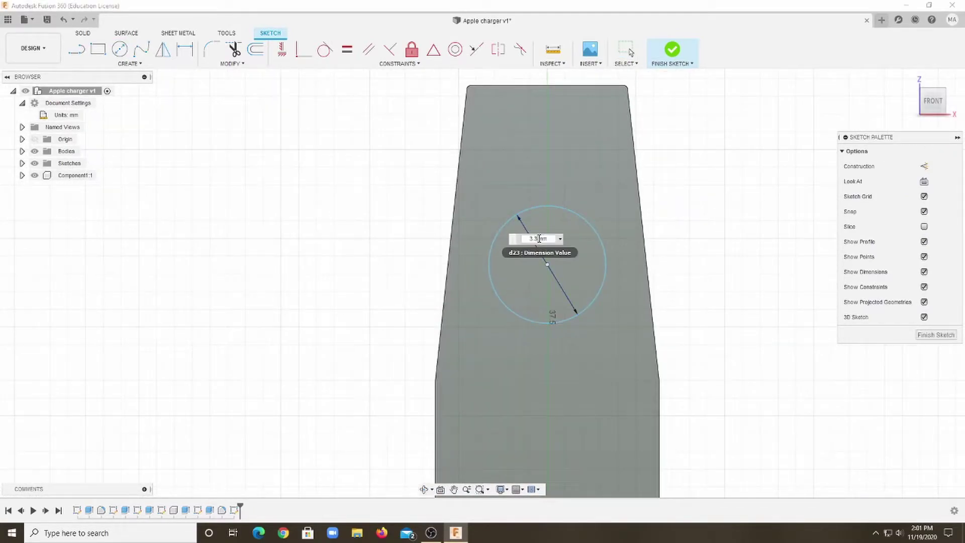
key("Return")
scroll(465, 221, "down", 3)
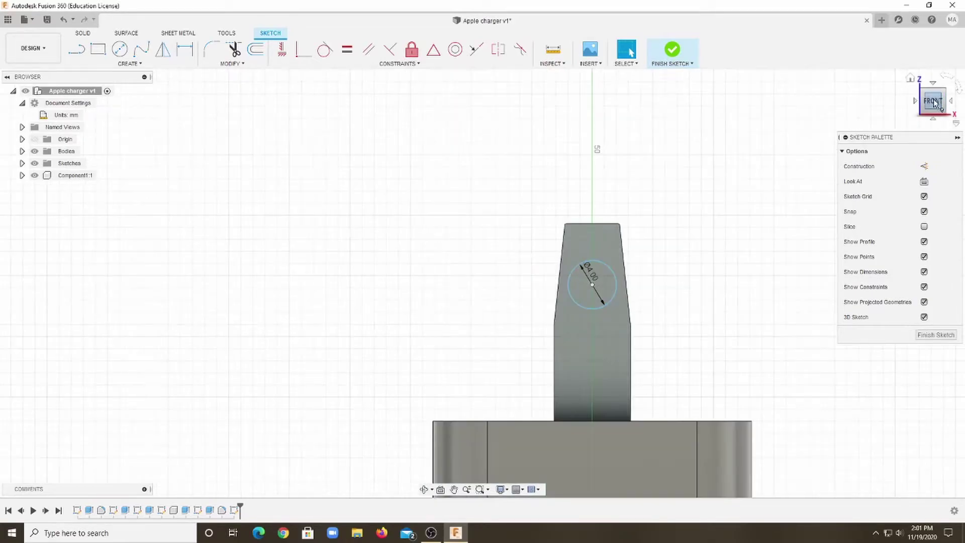
left_click(926, 103)
double_click(536, 301)
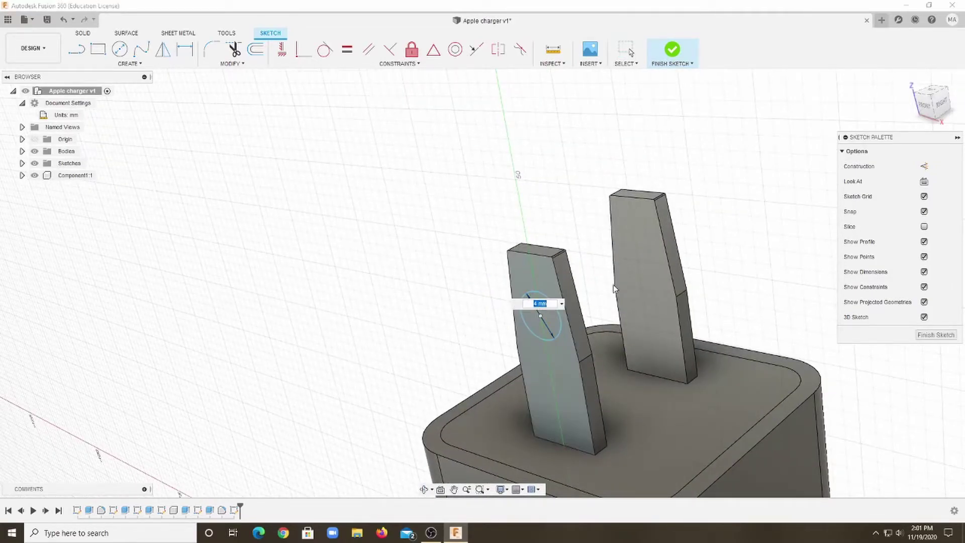
Finish the sketch and extrude-cut the 4 mm hole through both prongs.
left_click(84, 33)
key("e")
key("Return")
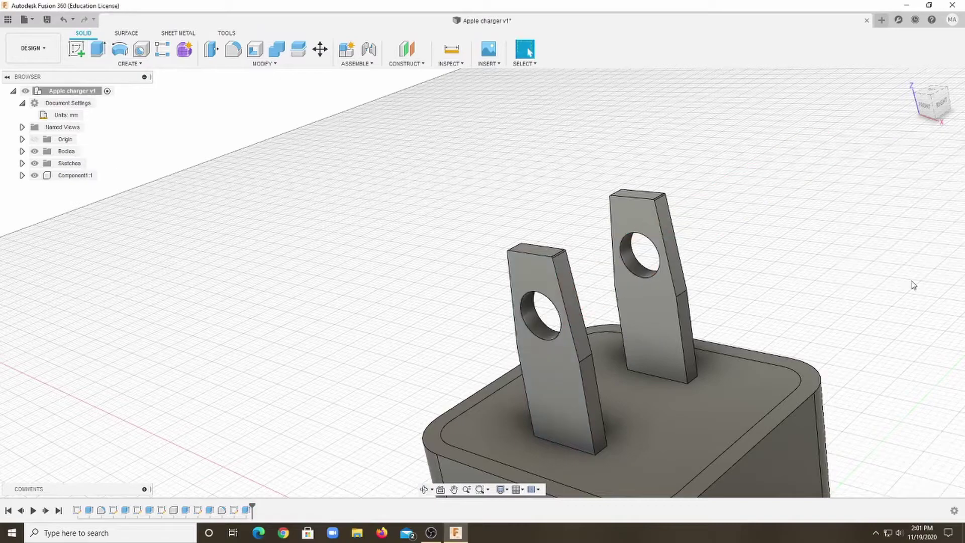
scroll(476, 263, "up", 3)
Start a draft on the prong's front face, then cancel it.
left_click(262, 63)
left_click(246, 120)
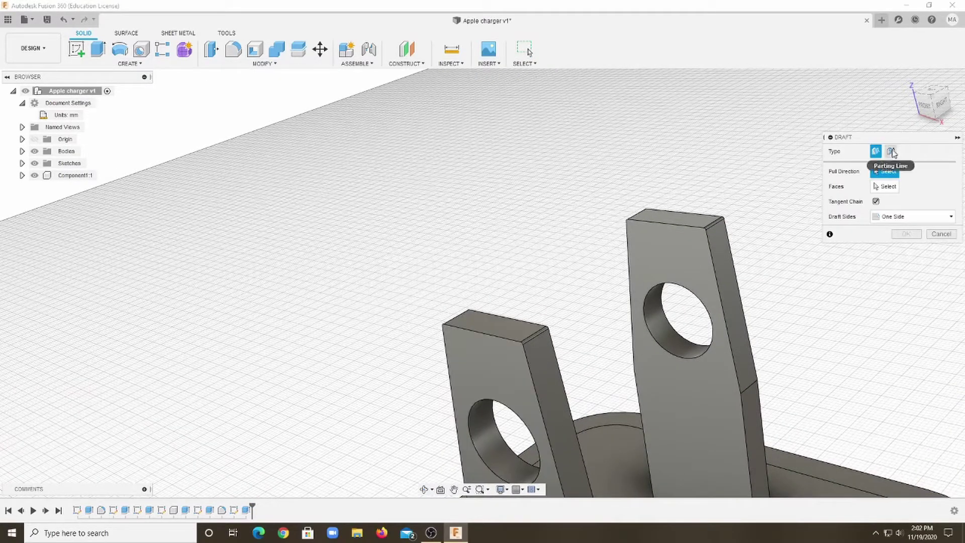
left_click(488, 328)
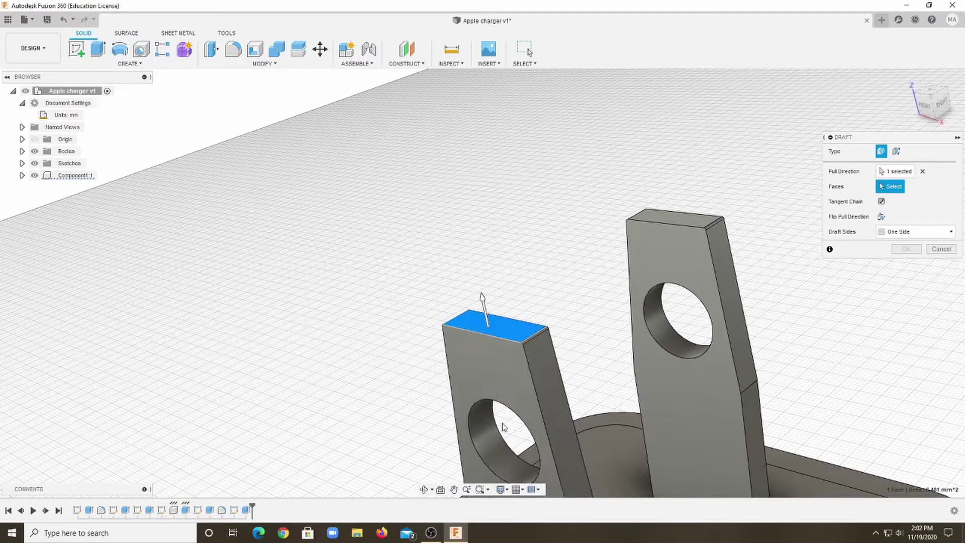
left_click(497, 352)
key("Escape")
Try a second draft on the prongs and abandon it.
left_click(263, 63)
left_click(246, 121)
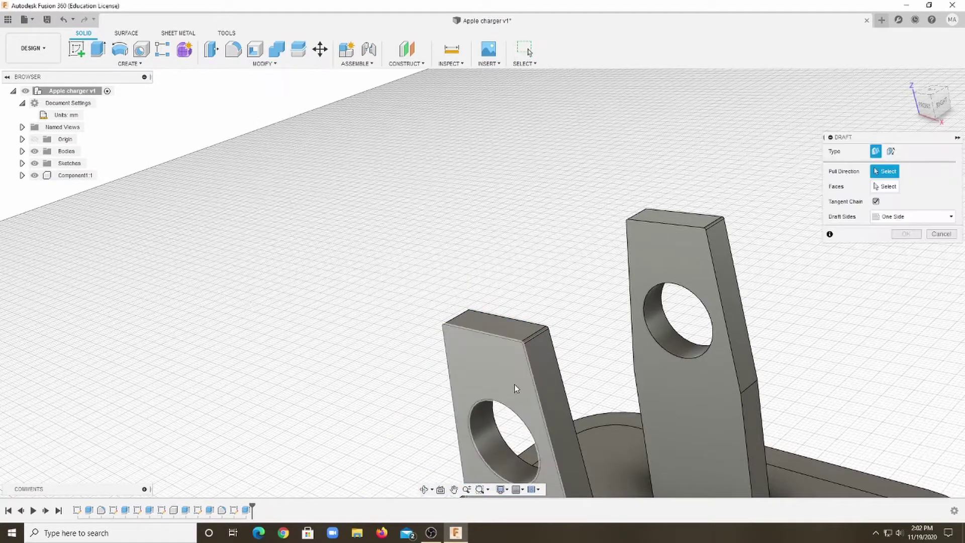
left_click(514, 385)
left_click(474, 361)
left_click(941, 264)
Attempt a chamfer on the left prong's top-front edge, then cancel it.
left_click(262, 64)
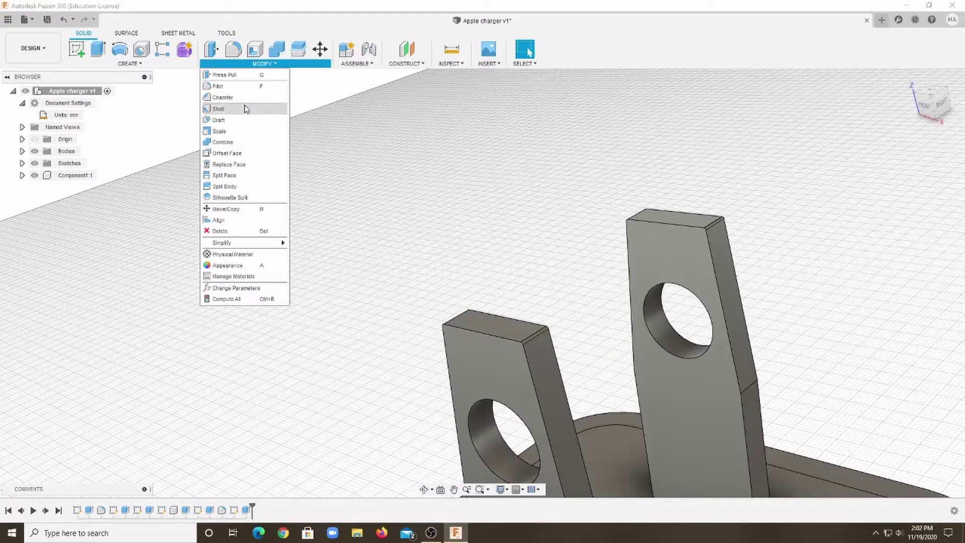
left_click(246, 97)
left_click(483, 334)
scroll(571, 344, "up", 3)
scroll(570, 357, "up", 3)
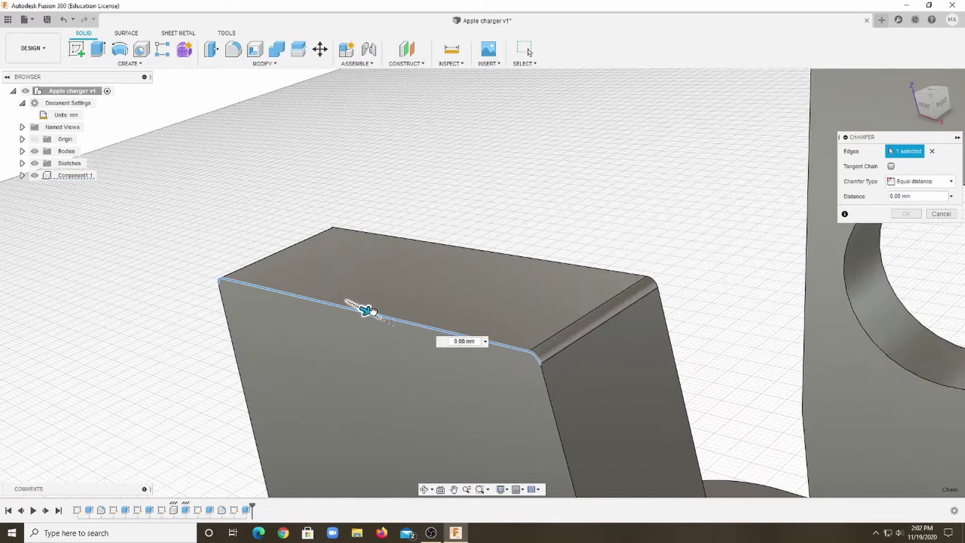
left_click(941, 214)
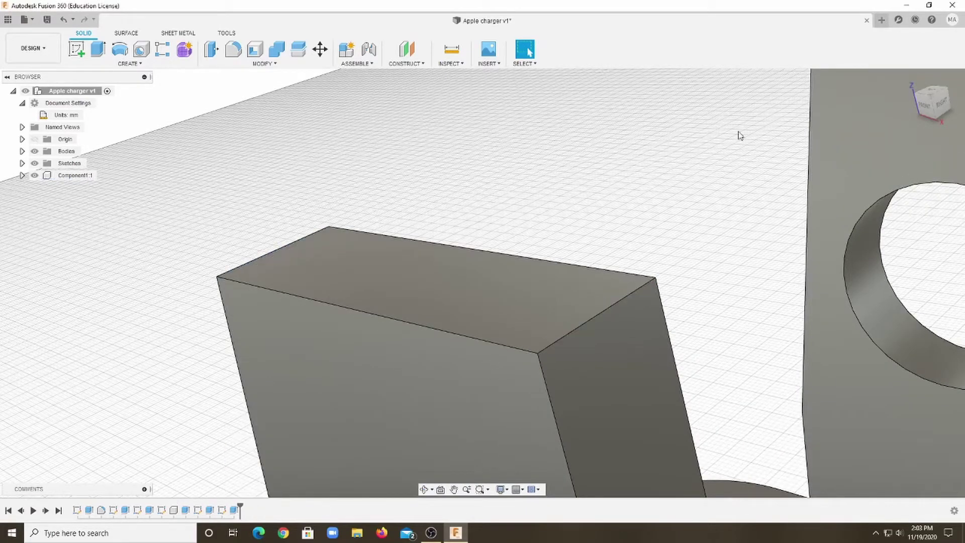
scroll(739, 134, "down", 2)
Chamfer the left prong's top edge with a small distance.
left_click(255, 49)
left_click(587, 271)
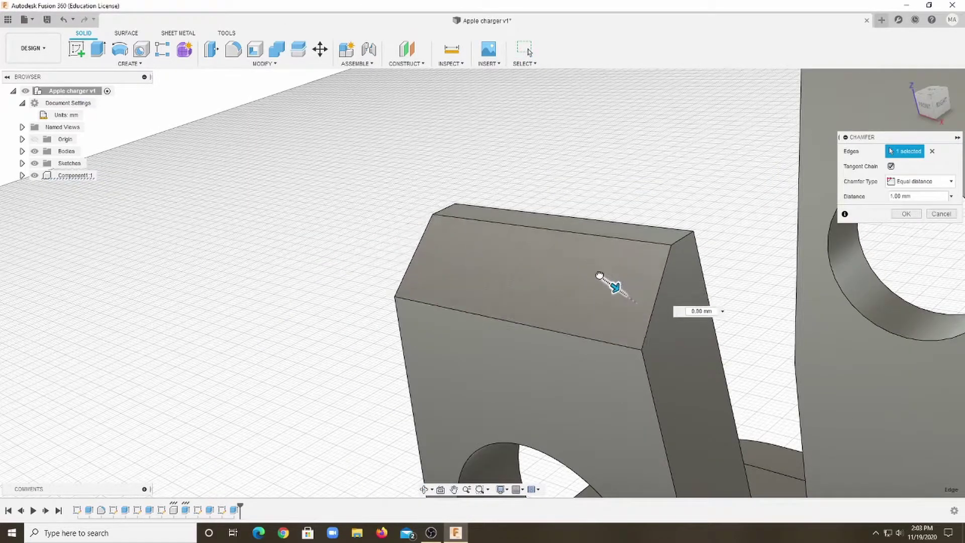
scroll(324, 367, "down", 3)
left_click(324, 366)
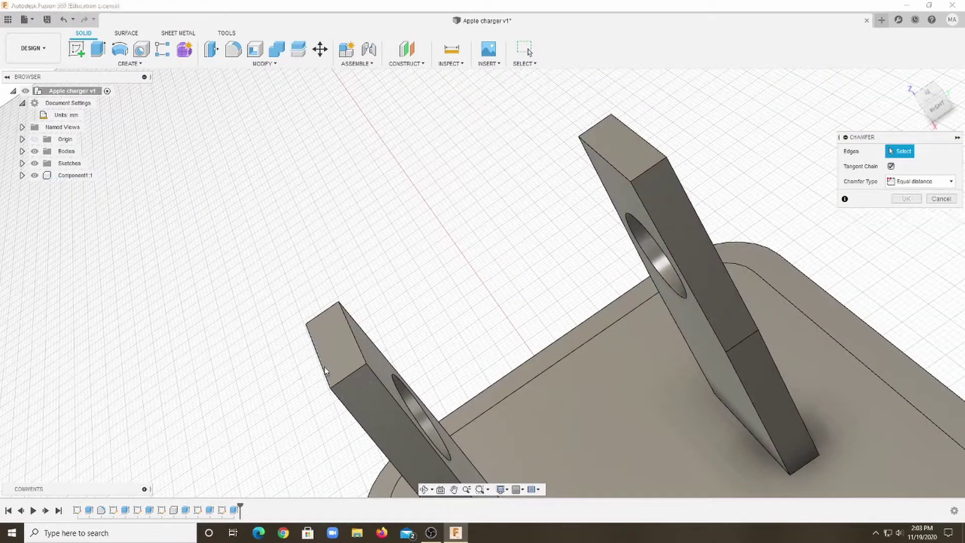
scroll(335, 336, "up", 3)
scroll(328, 312, "down", 2)
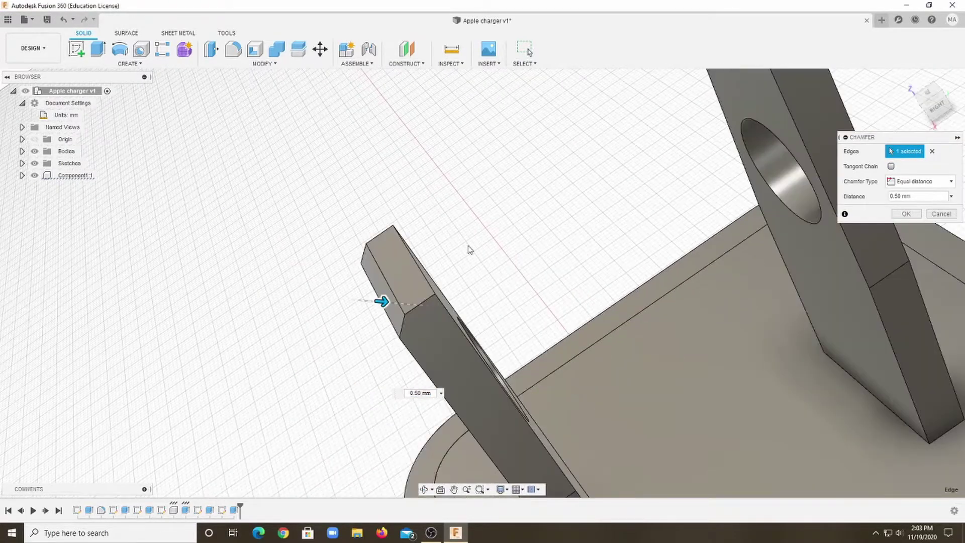
key("Return")
Chamfer another prong edge with a small distance.
scroll(424, 257, "up", 2)
left_click(427, 236)
left_click(265, 63)
left_click(222, 97)
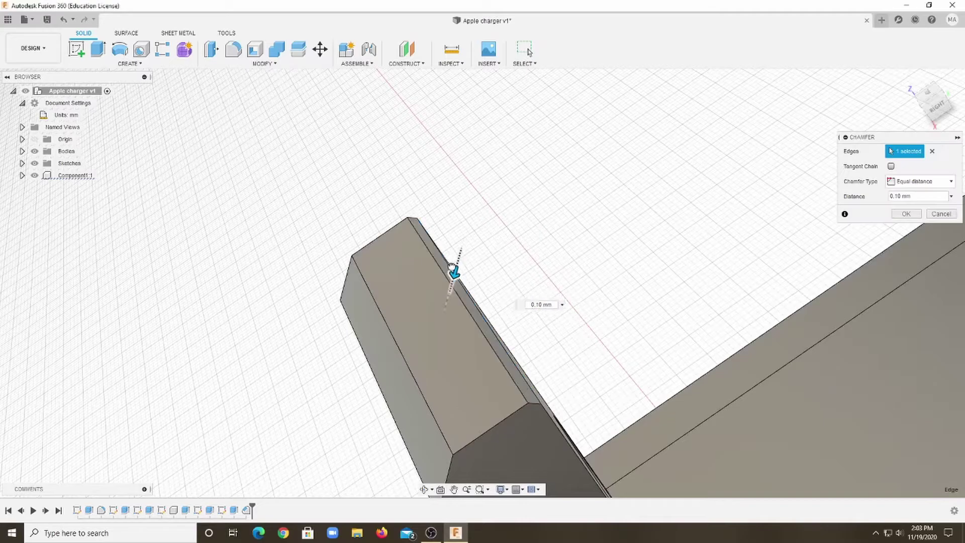
scroll(448, 286, "down", 3)
middle_click_drag(469, 201, 405, 216, "shift")
key("Return")
Begin another chamfer on the upper prong's edges.
scroll(503, 211, "down", 2)
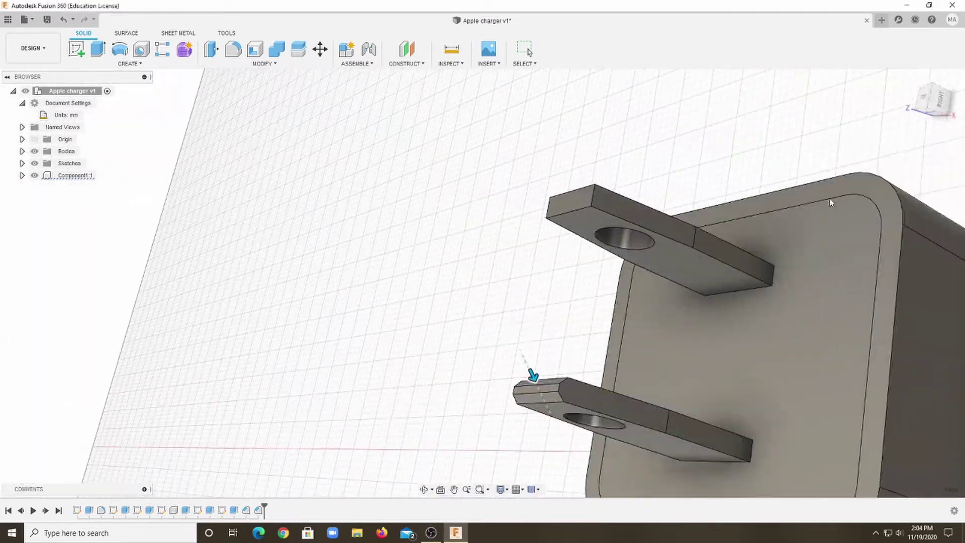
scroll(553, 186, "up", 3)
left_click(556, 183)
left_click(265, 63)
left_click(223, 97)
Confirm the upper prong chamfer and start a sketch on the charger's bottom face.
key("Return")
left_click(911, 78)
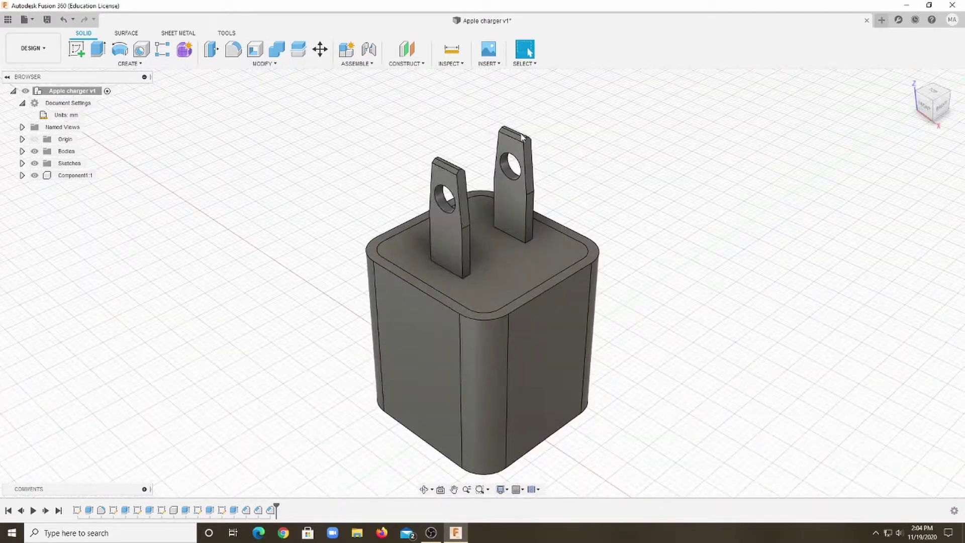
left_click(933, 116)
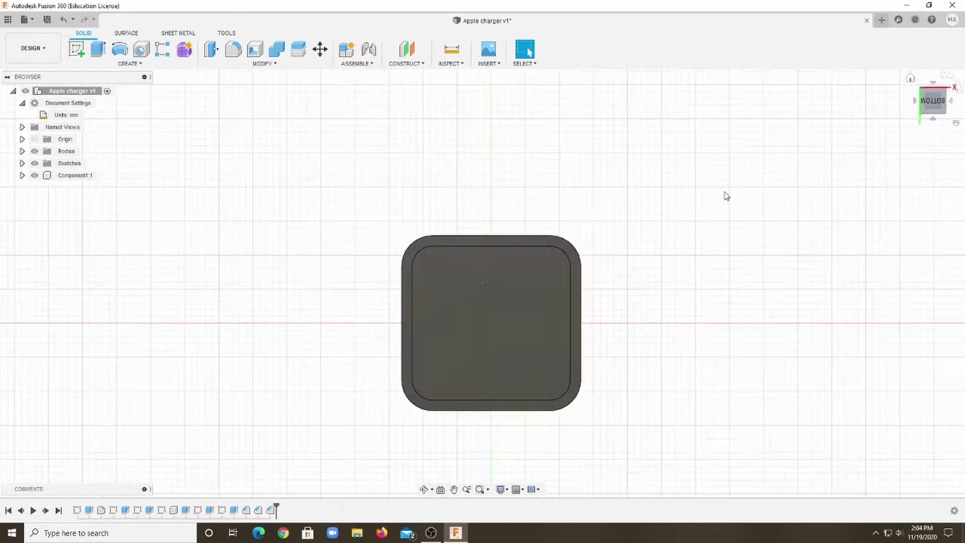
key("s")
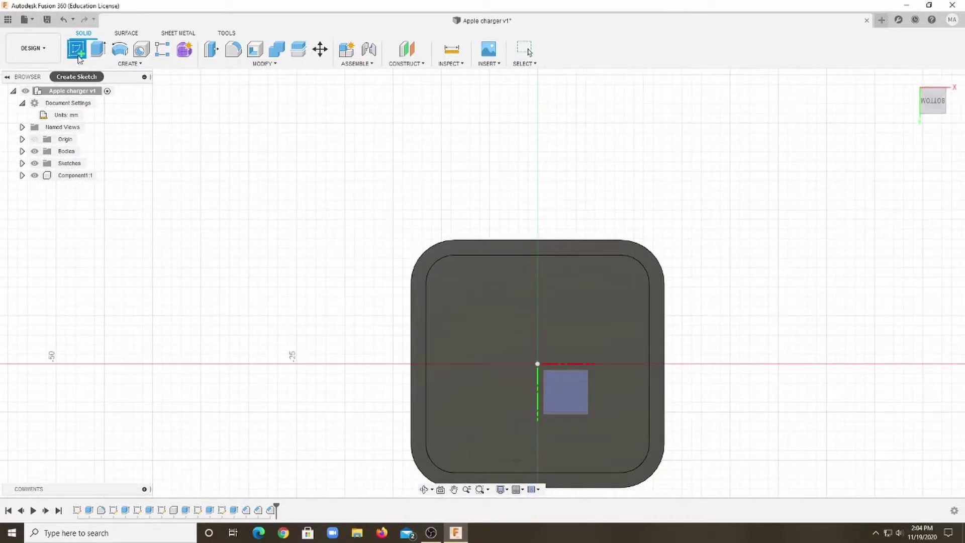
left_click(574, 256)
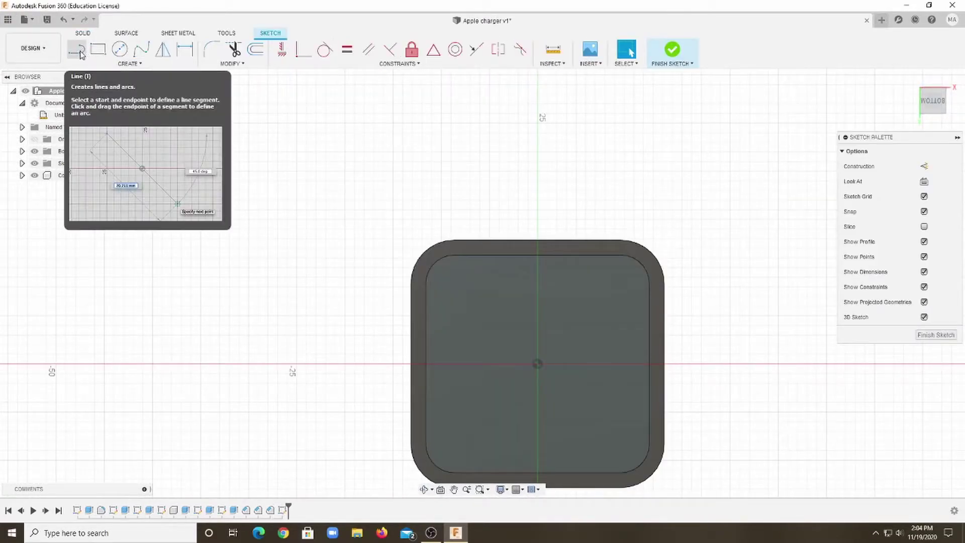
Draw a 6.30 mm construction line from the edge's midpoint.
left_click(80, 54)
key("x")
scroll(519, 262, "up", 3)
scroll(426, 265, "up", 2)
scroll(425, 265, "up", 2)
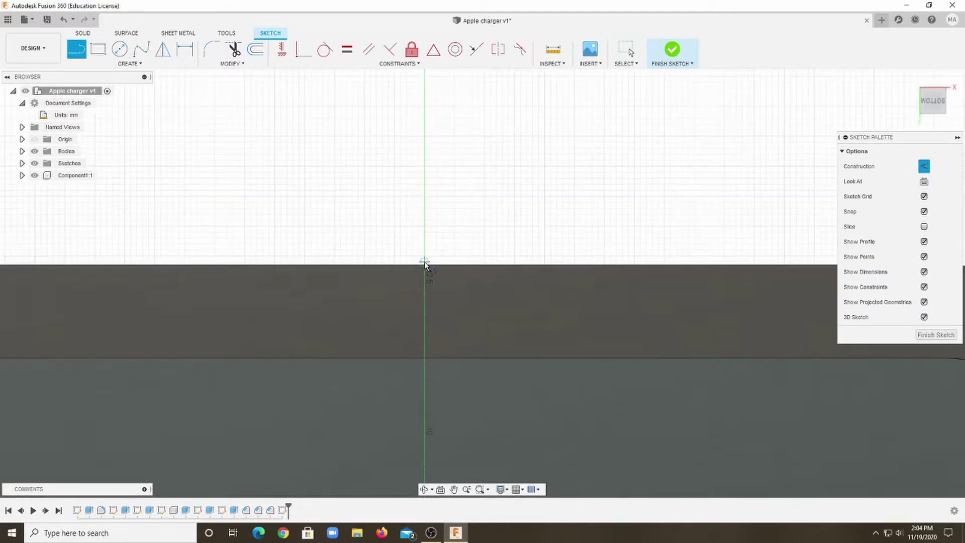
left_click(425, 264)
scroll(453, 251, "down", 3)
scroll(503, 282, "down", 3)
scroll(497, 322, "up", 3)
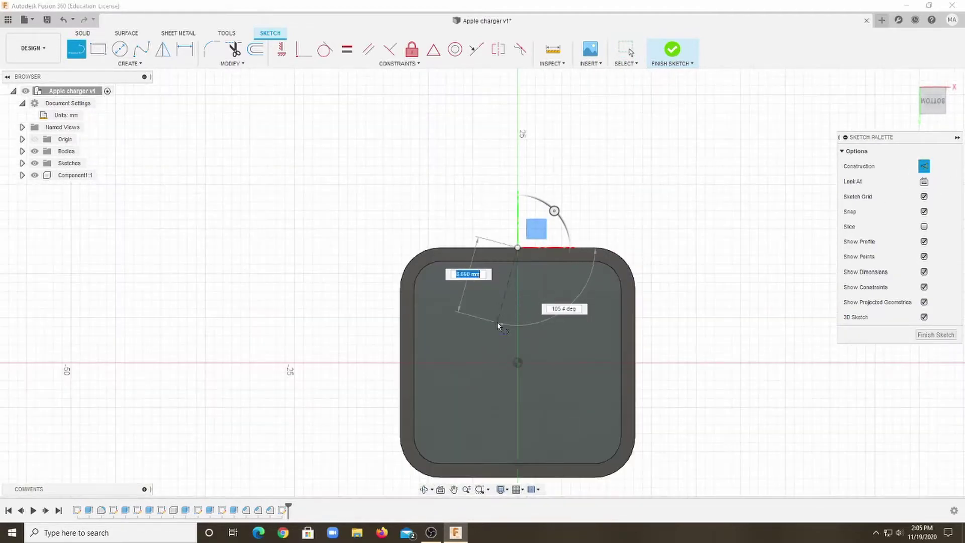
type("6.3")
key("Tab")
key("Return")
key("Escape")
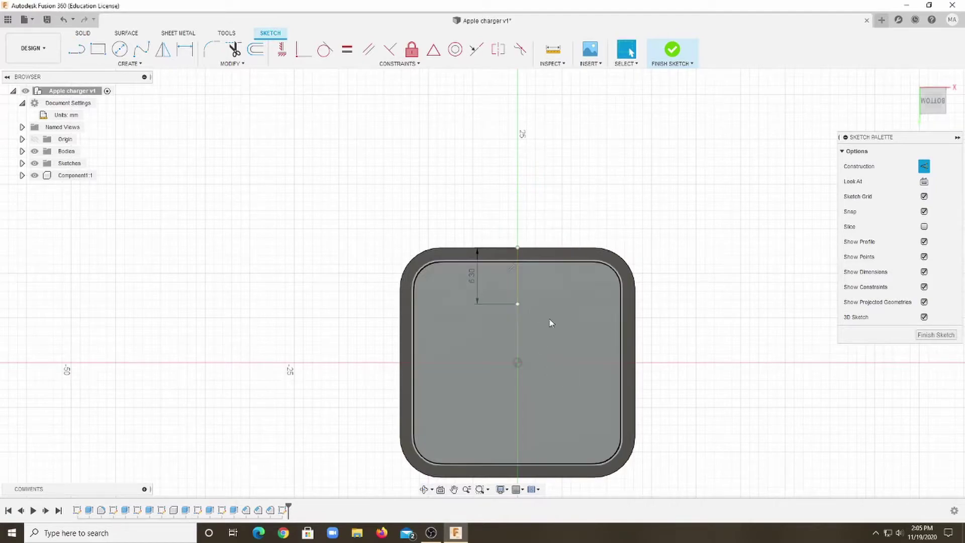
scroll(552, 323, "down", 3)
Draw a 12.70 × 5.30 mm rectangle beside the face.
left_click(130, 63)
left_click(166, 84)
left_click(620, 285)
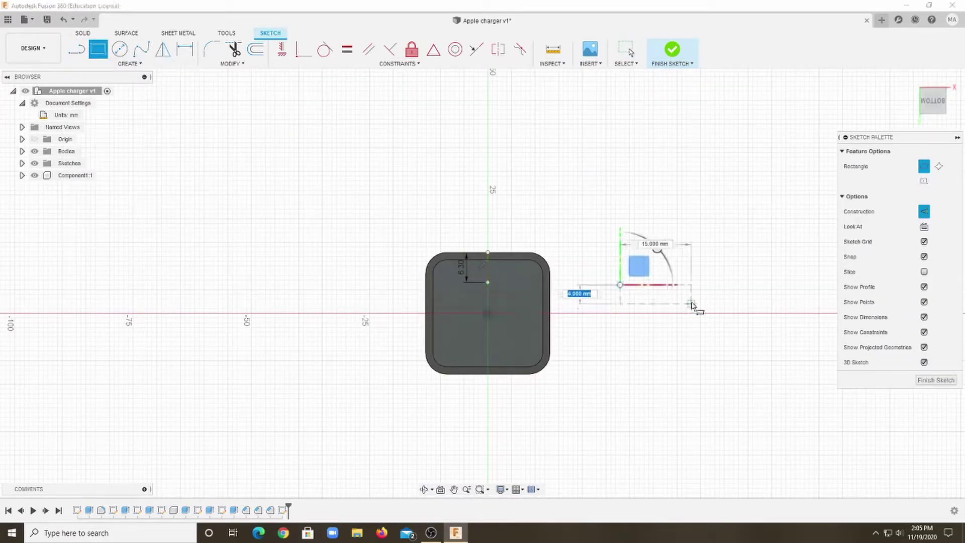
key("Escape")
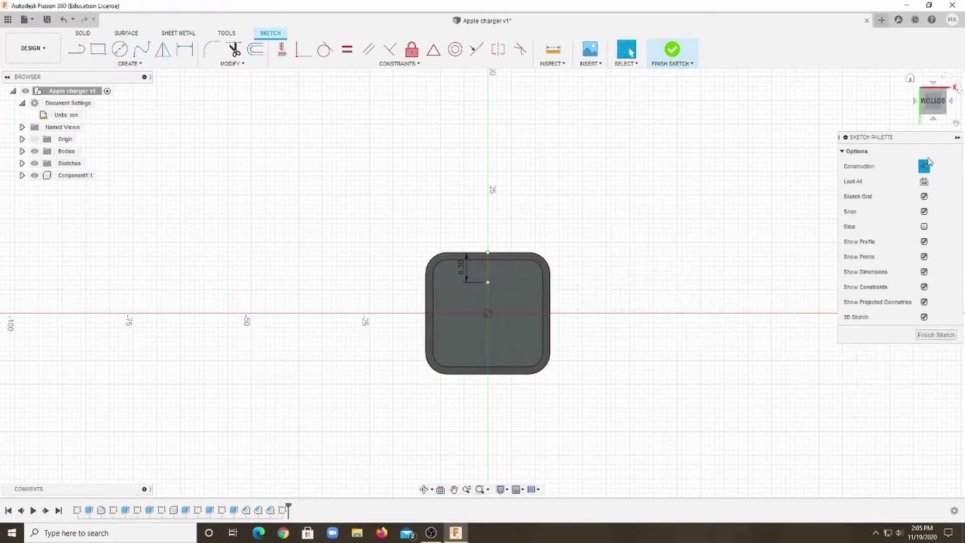
key("r")
left_click(596, 285)
type("5.30")
type("12.7")
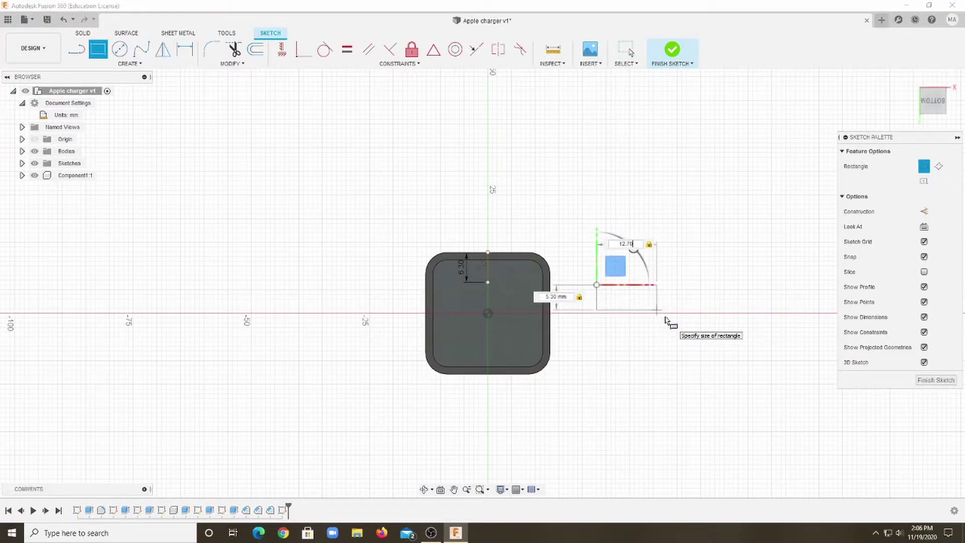
key("Return")
key("Escape")
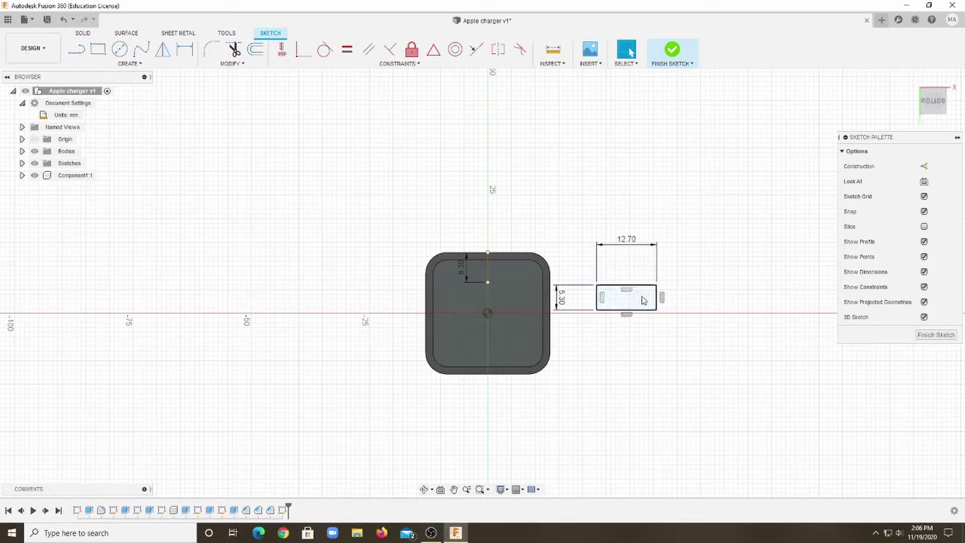
Fillet the rectangle's corners to round them.
scroll(643, 300, "up", 2)
scroll(643, 302, "up", 2)
key("f")
left_click(523, 302)
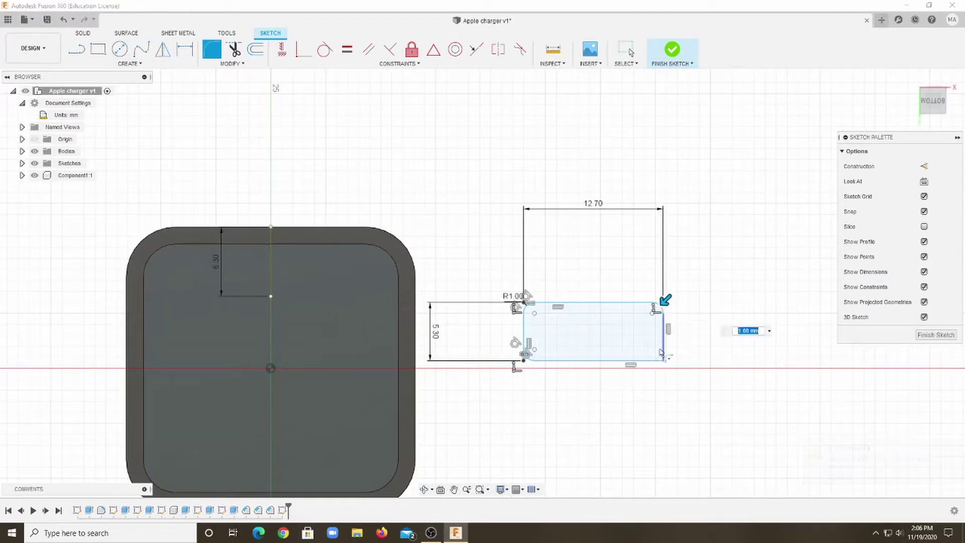
left_click(661, 354)
key("Return")
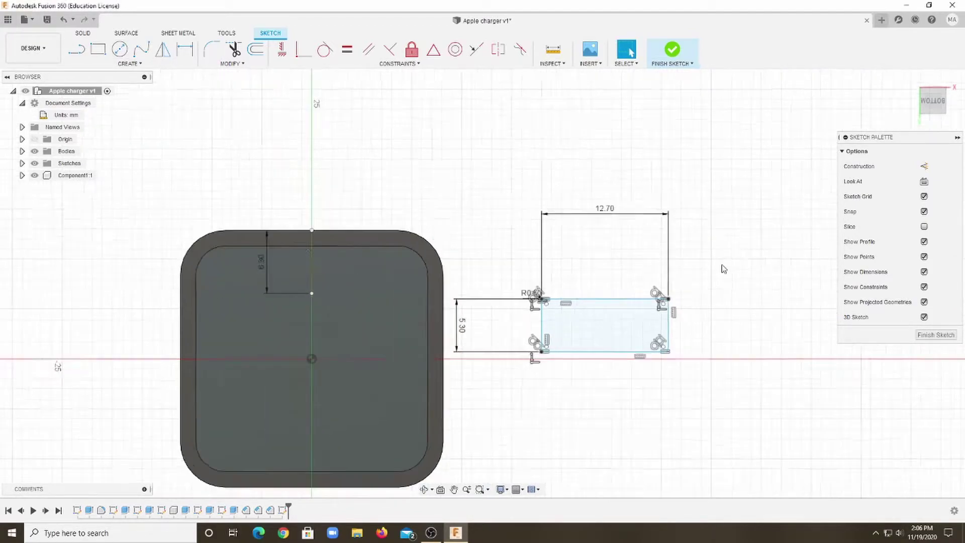
Add a construction centre line between the rectangle's top and bottom midpoints.
scroll(719, 312, "down", 2)
key("l")
left_click(656, 290)
left_click(656, 334)
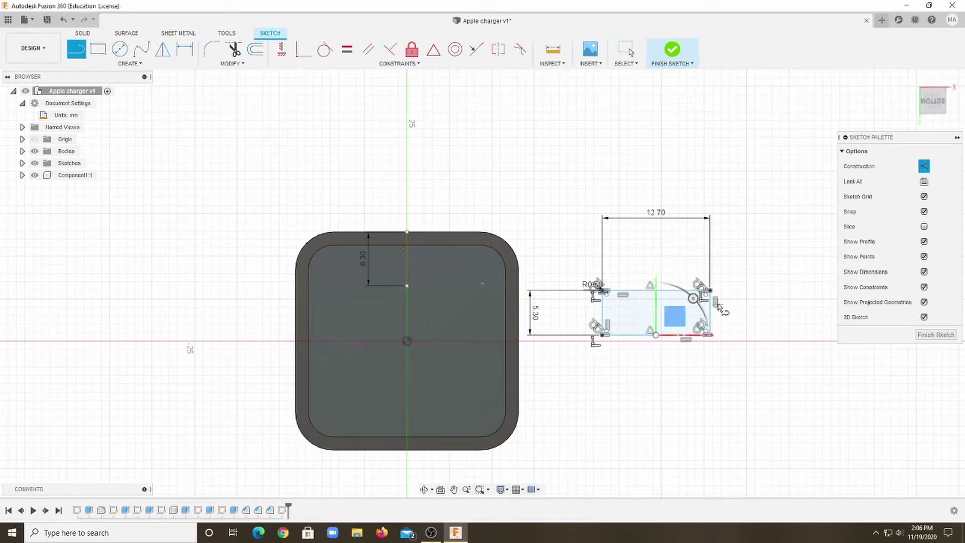
key("Escape")
Select the rectangle and its lines for a point-to-point move from its reference point.
key("m")
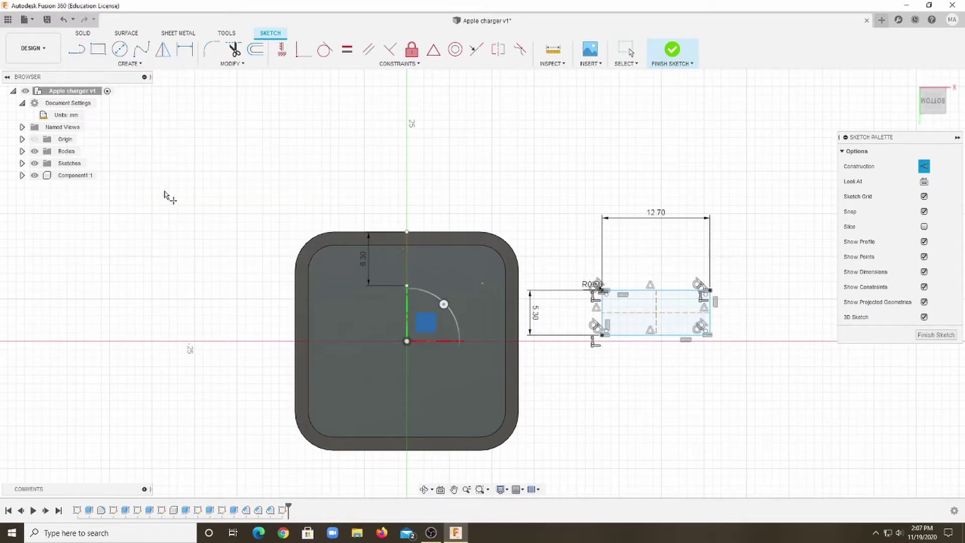
key("Escape")
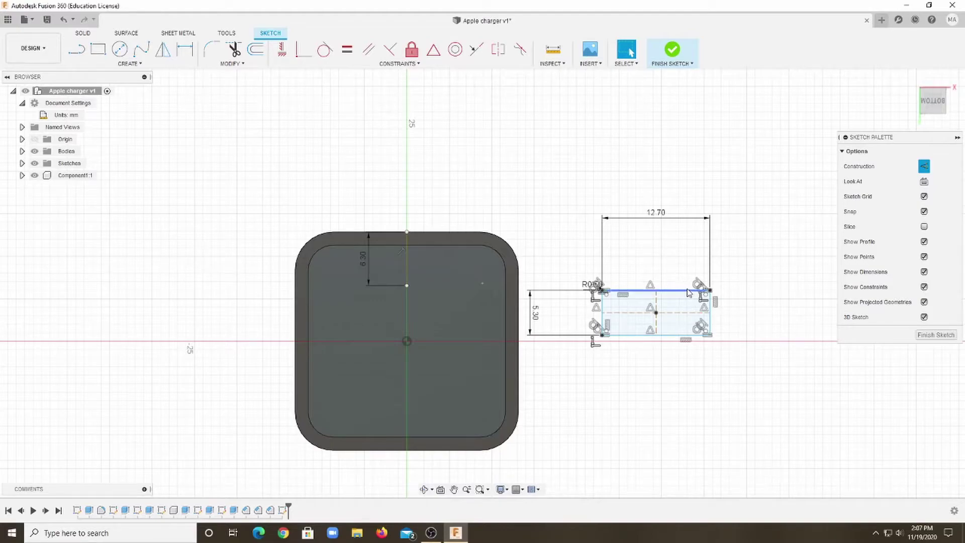
scroll(632, 317, "up", 5)
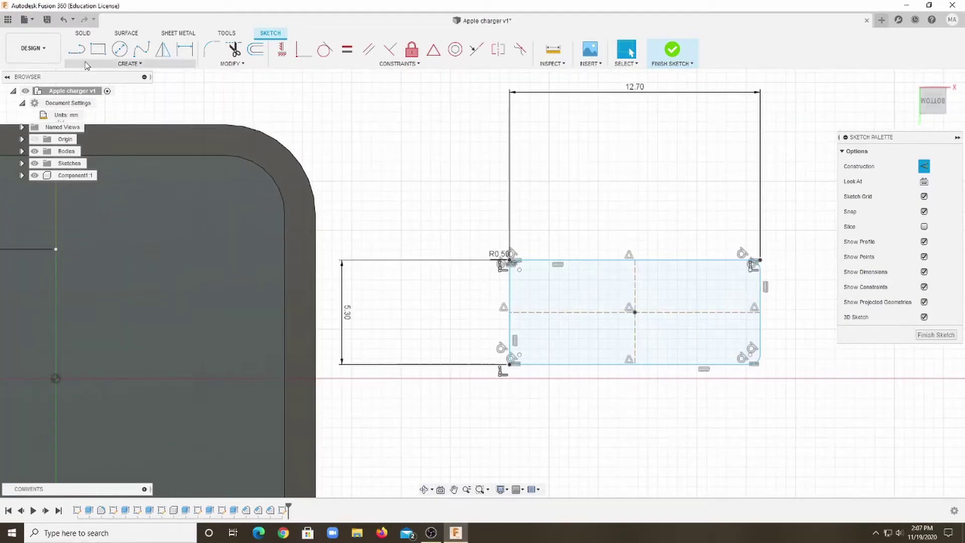
scroll(608, 272, "down", 5)
scroll(649, 286, "up", 3)
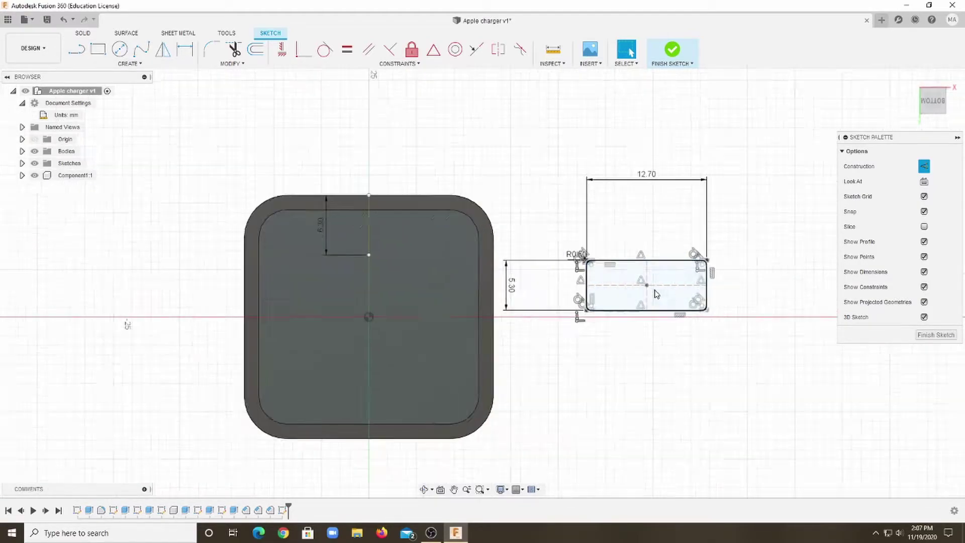
left_click(232, 63)
left_click(241, 130)
left_click(803, 181)
left_click(685, 280)
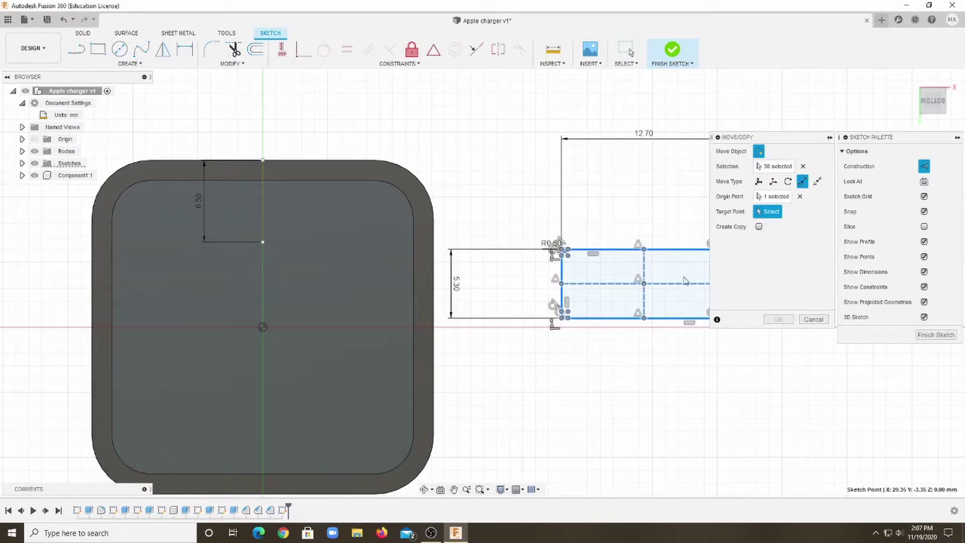
Move the rectangle onto the face's marked centre point.
left_click(263, 328)
left_click(801, 197)
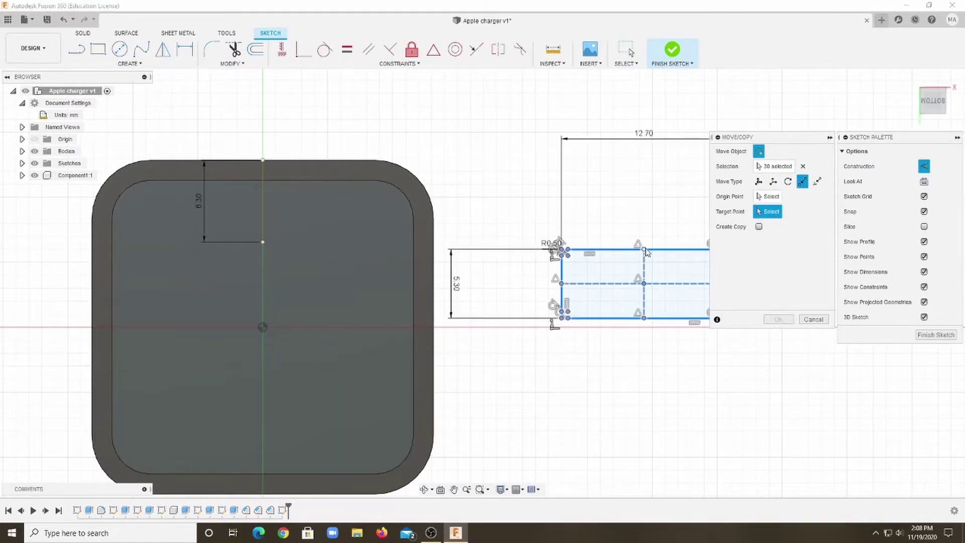
left_click(263, 242)
scroll(462, 267, "down", 3)
scroll(402, 261, "up", 3)
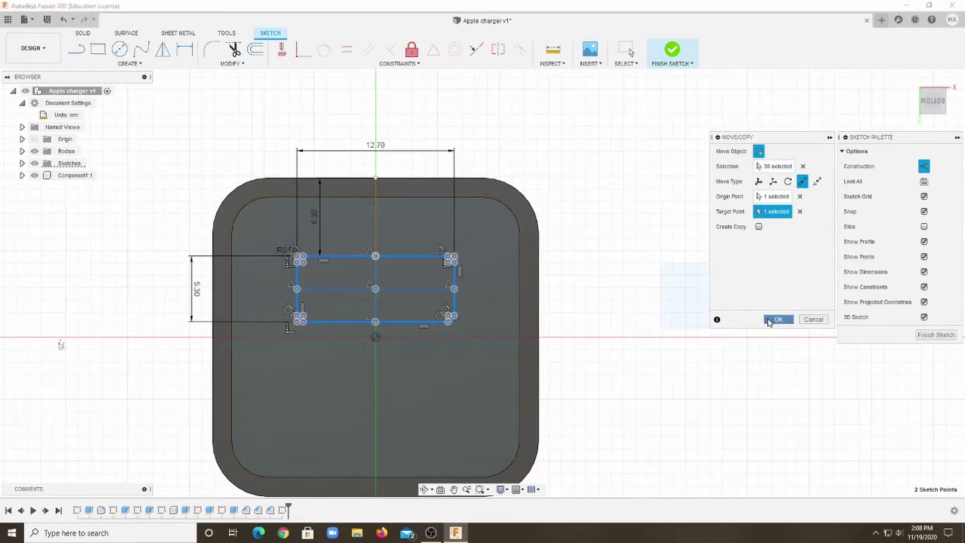
left_click(778, 319)
scroll(466, 296, "up", 3)
left_click_drag(933, 103, 885, 131)
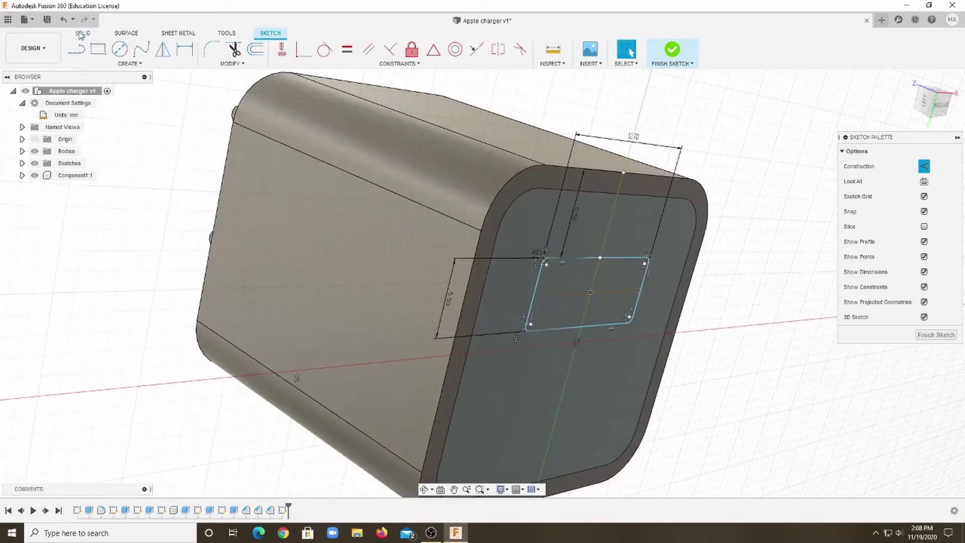
Extrude-cut the rounded rectangle profile 12 mm deep into the charger's bottom face.
left_click(84, 32)
key("e")
left_click(580, 284)
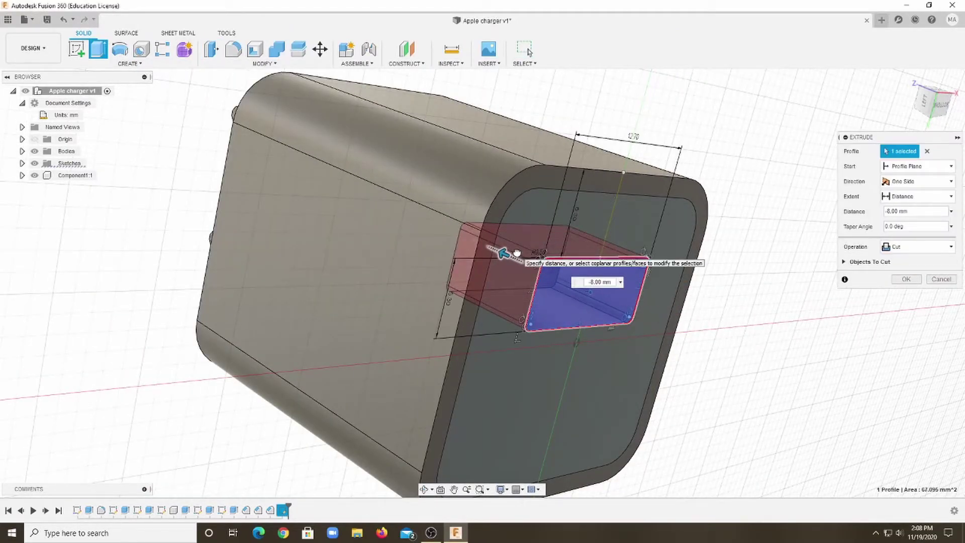
left_click_drag(517, 253, 463, 237)
mouse_move(463, 237)
middle_mouse_down("shift")
mouse_move(500, 254)
mouse_move(517, 237)
middle_mouse_up("shift")
scroll(517, 237, "up", 3)
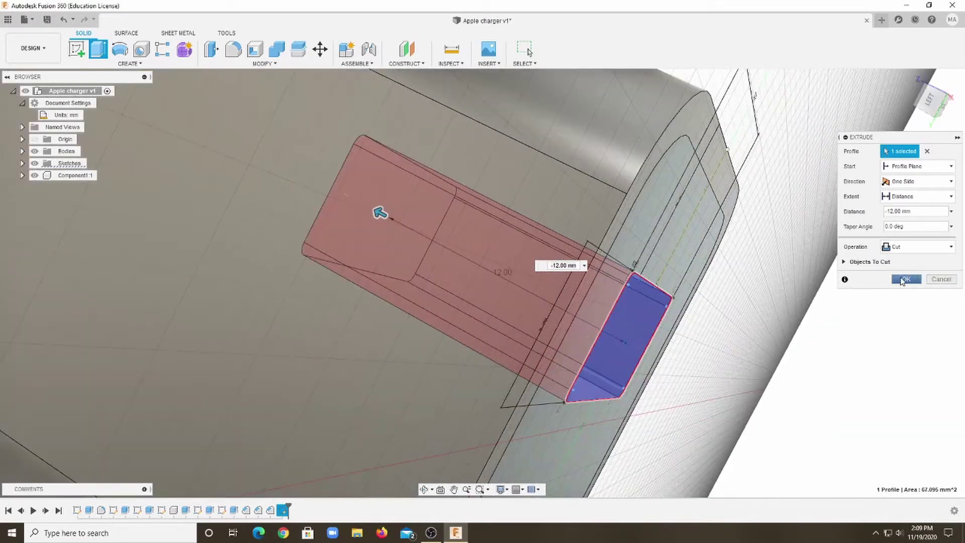
left_click(902, 279)
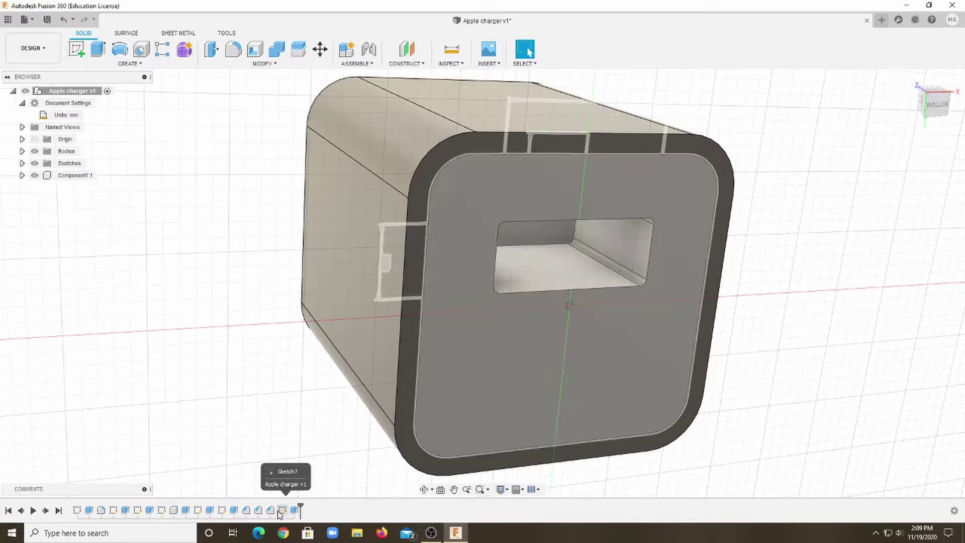
Reopen the last sketch to check its 5.30 mm height, then close it.
right_click(279, 513)
left_click(301, 406)
double_click(302, 183)
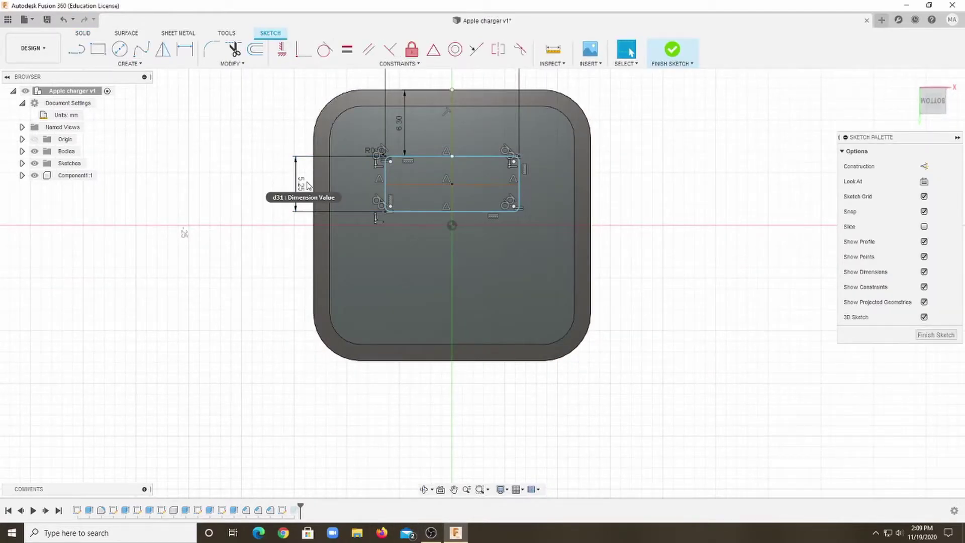
left_click(672, 50)
Start a new sketch on the front face and make Sketch6 visible.
right_click(540, 273)
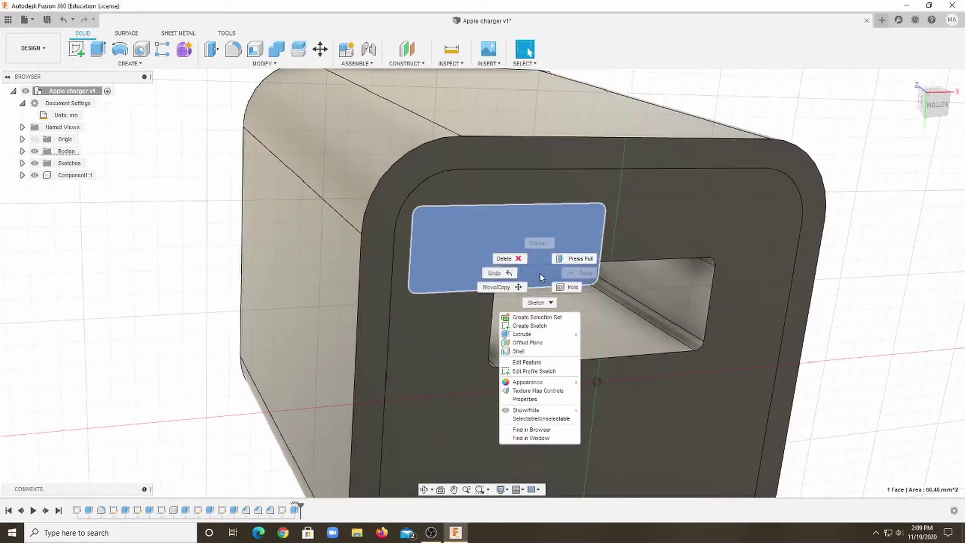
left_click(529, 326)
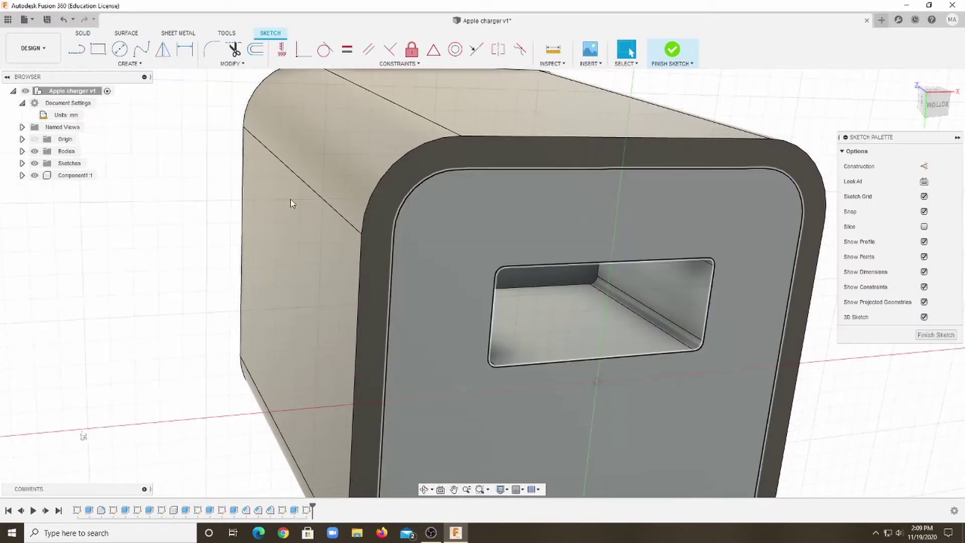
left_click(22, 163)
left_click(43, 237)
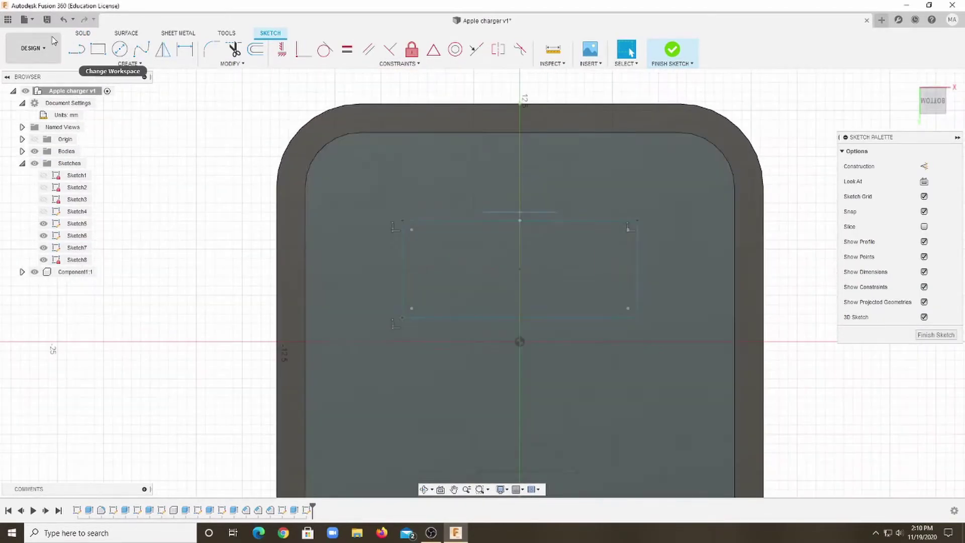
Draw a 12.50 × 2 mm tongue rectangle beside the charger face.
left_click(98, 49)
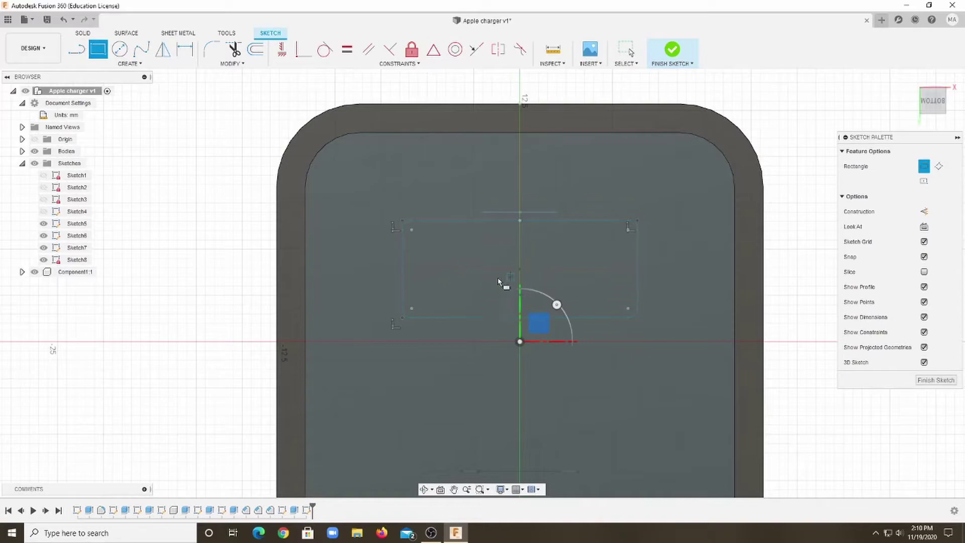
scroll(474, 290, "down", 3)
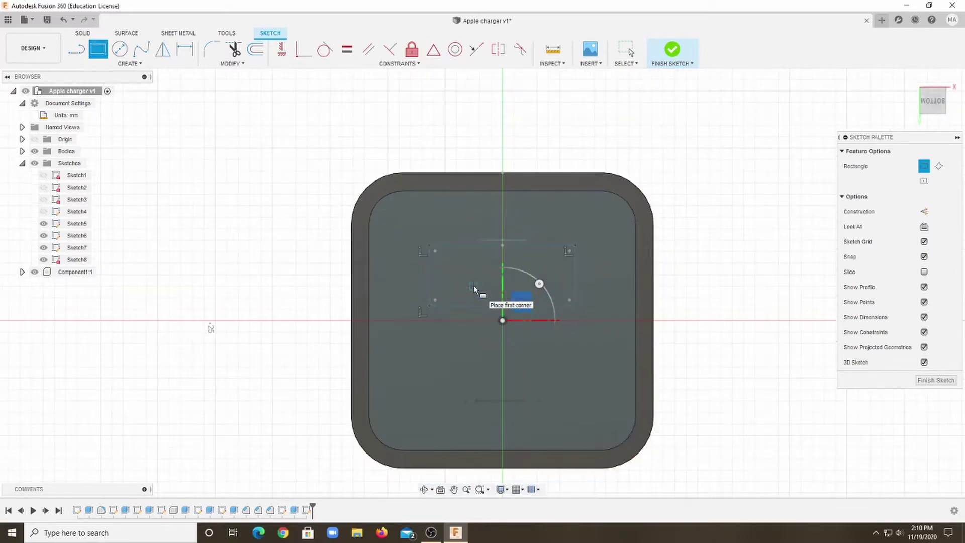
left_click(721, 298)
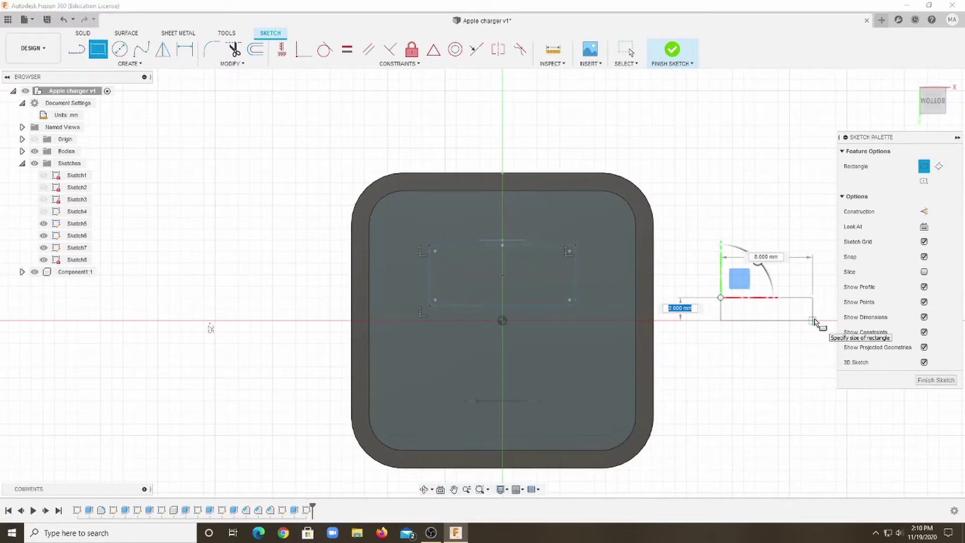
scroll(829, 317, "down", 1)
type("12.5")
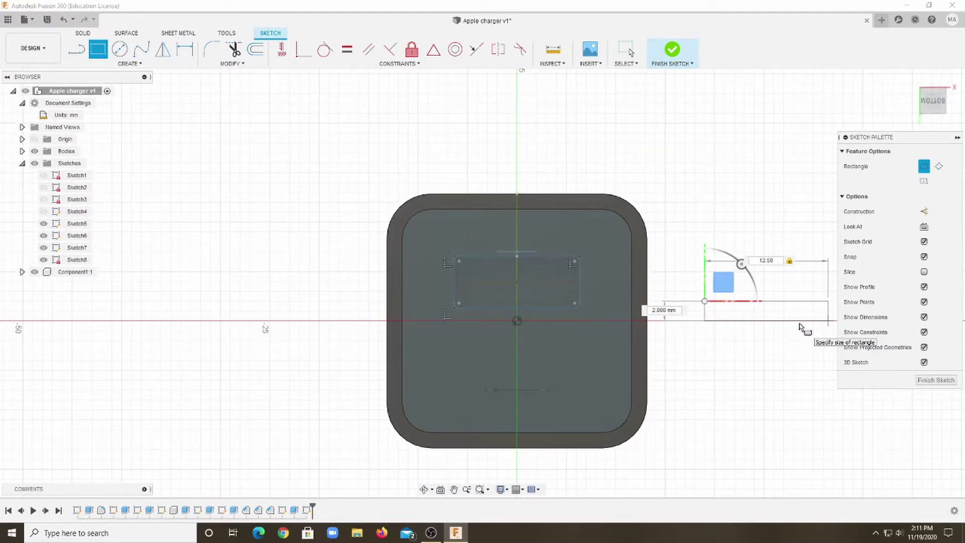
key("Return")
key("Escape")
scroll(803, 327, "down", 5)
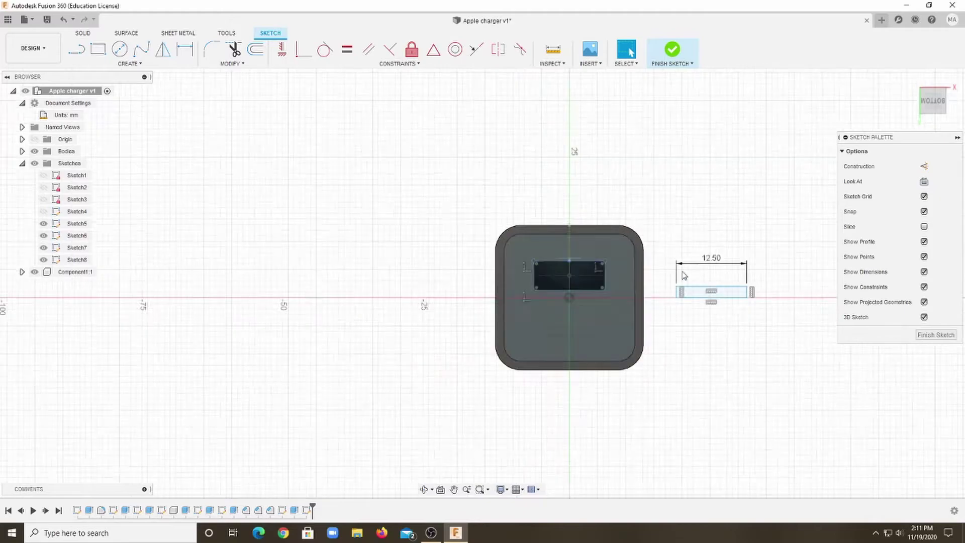
scroll(475, 282, "up", 5)
left_click(228, 64)
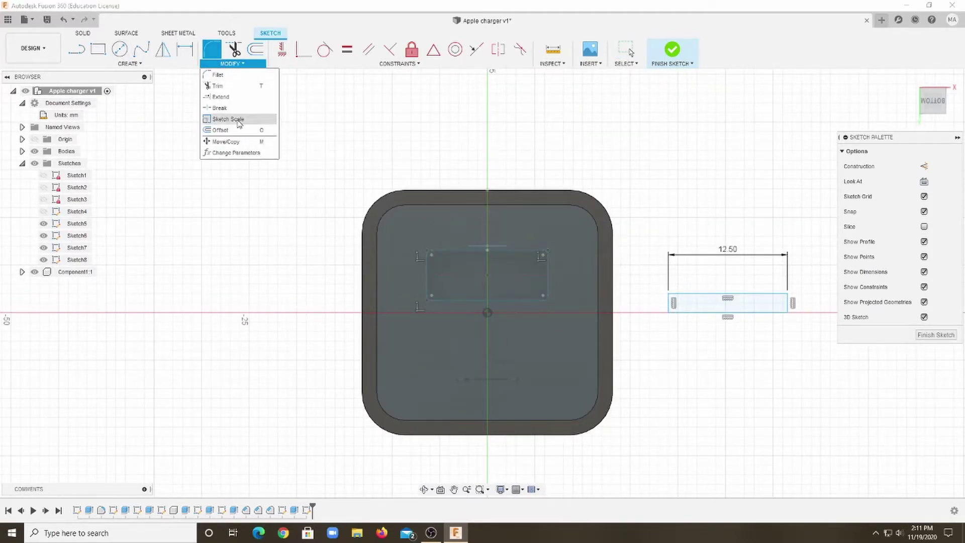
Move the tongue rectangle point-to-point onto the centre of the port outline.
left_click(226, 141)
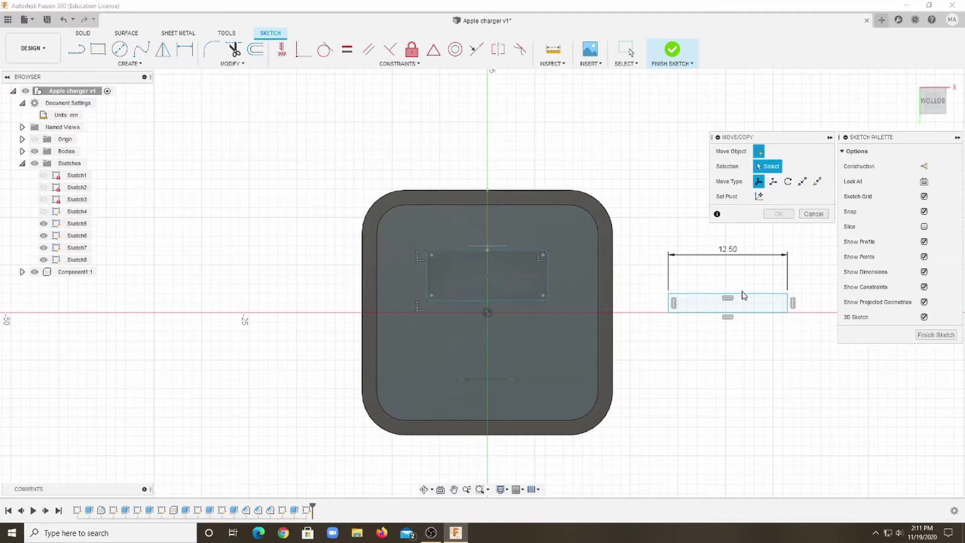
left_click_drag(656, 234, 811, 369)
left_click(778, 214)
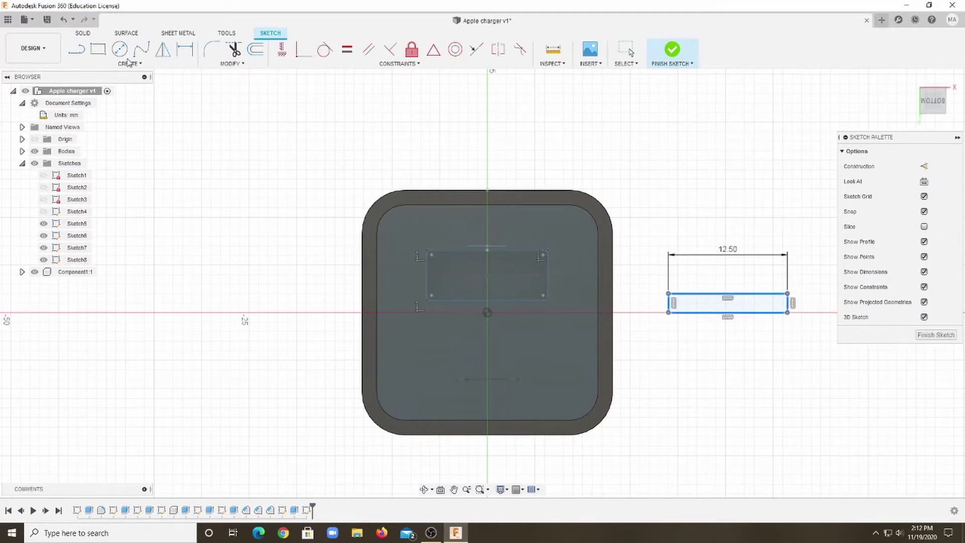
left_click(130, 63)
left_click(181, 123)
key("m")
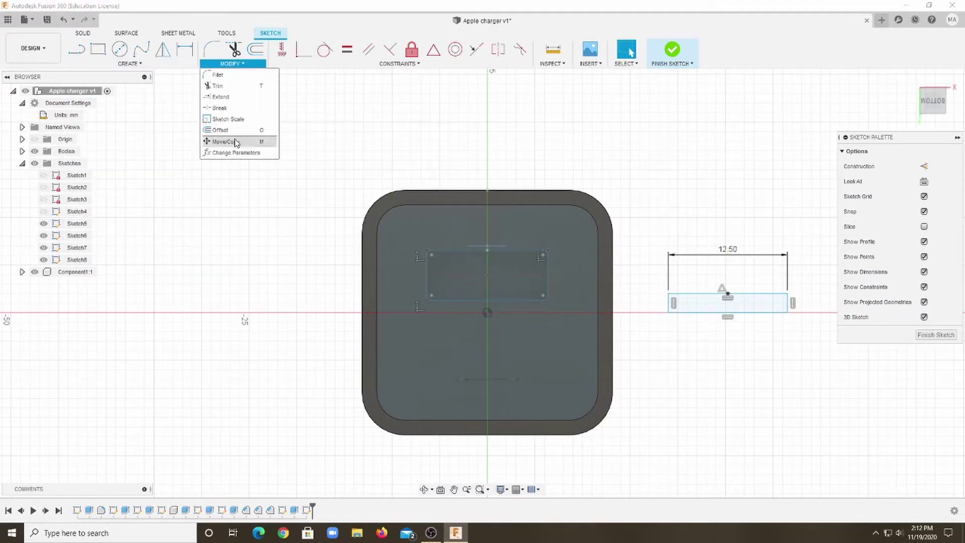
left_click_drag(666, 240, 807, 364)
scroll(722, 290, "up", 2)
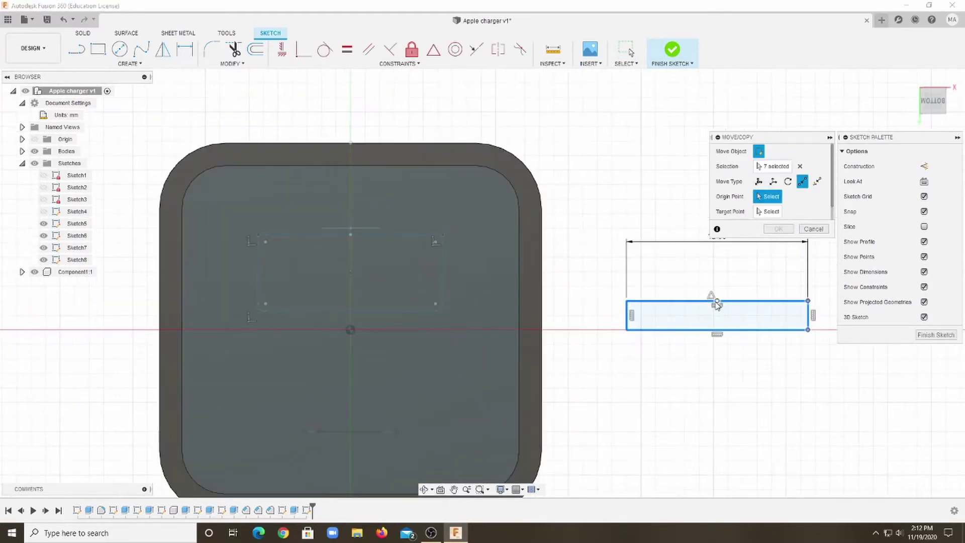
left_click(713, 302)
scroll(419, 264, "down", 2)
scroll(440, 272, "up", 3)
left_click(441, 272)
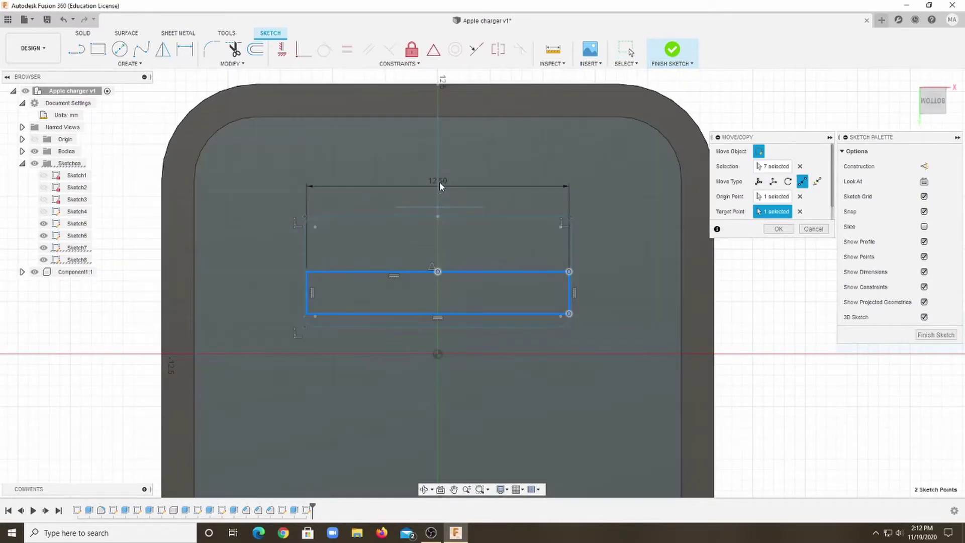
left_click(779, 229)
Change the rectangle's width dimension from 12.50 to 11.30 mm.
double_click(447, 184)
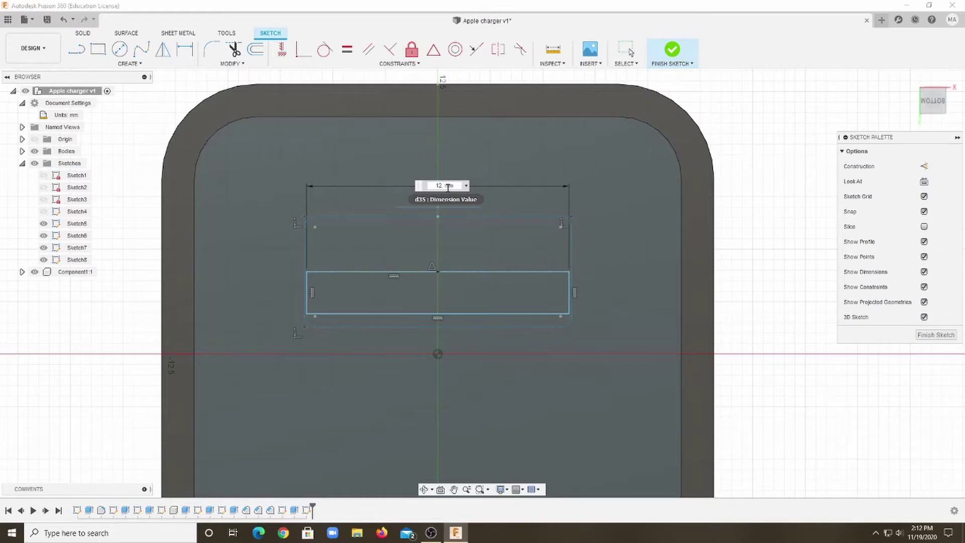
key("Return")
double_click(442, 182)
key("Return")
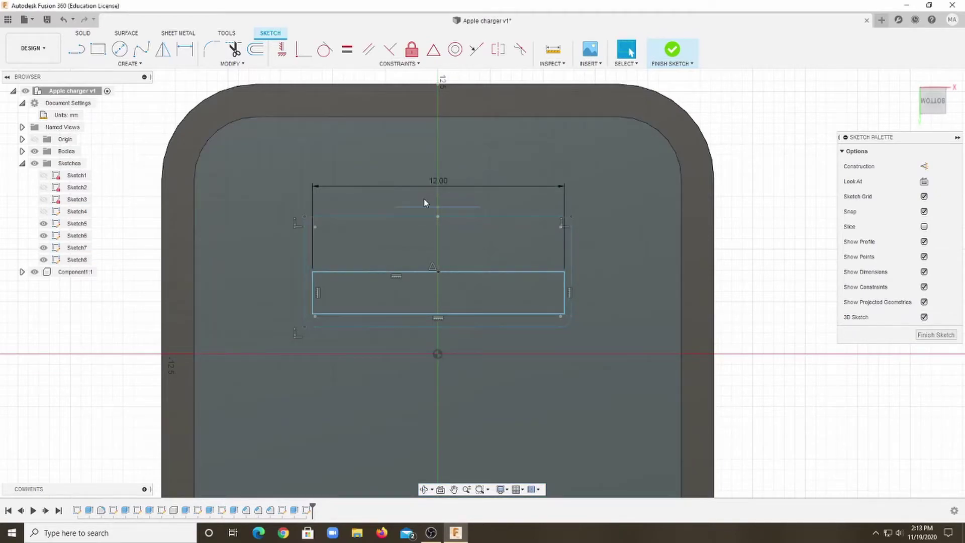
double_click(439, 183)
type("11.30 mm")
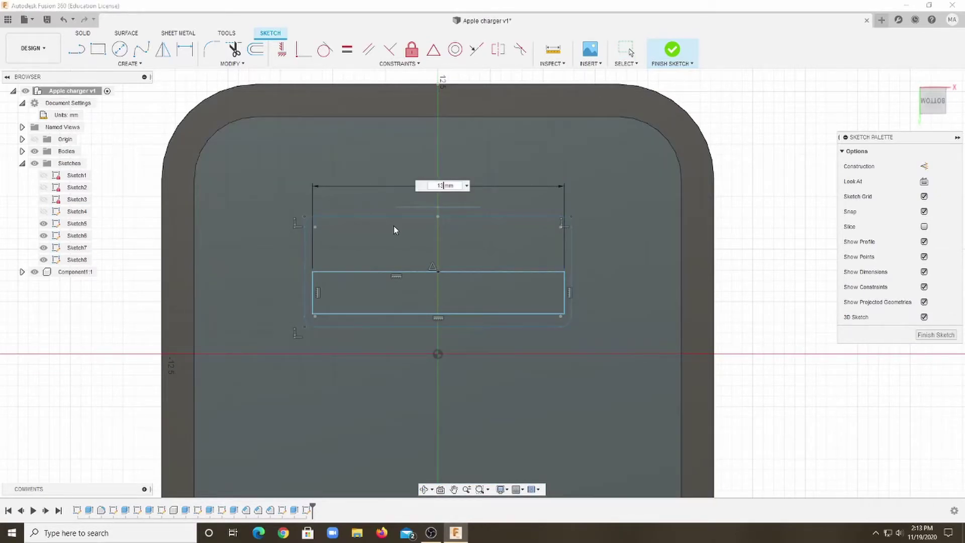
key("Return")
scroll(574, 230, "down", 2)
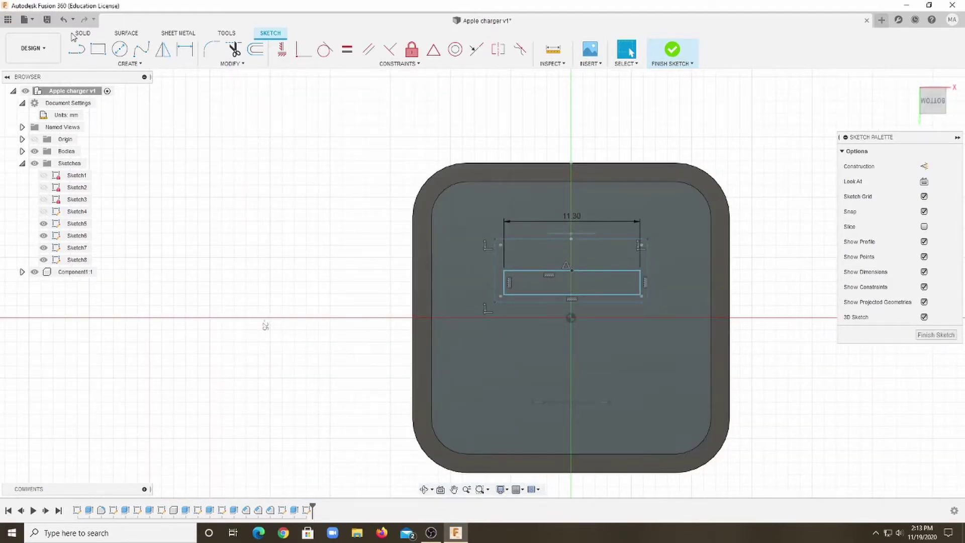
key("e")
key("Escape")
left_click(232, 63)
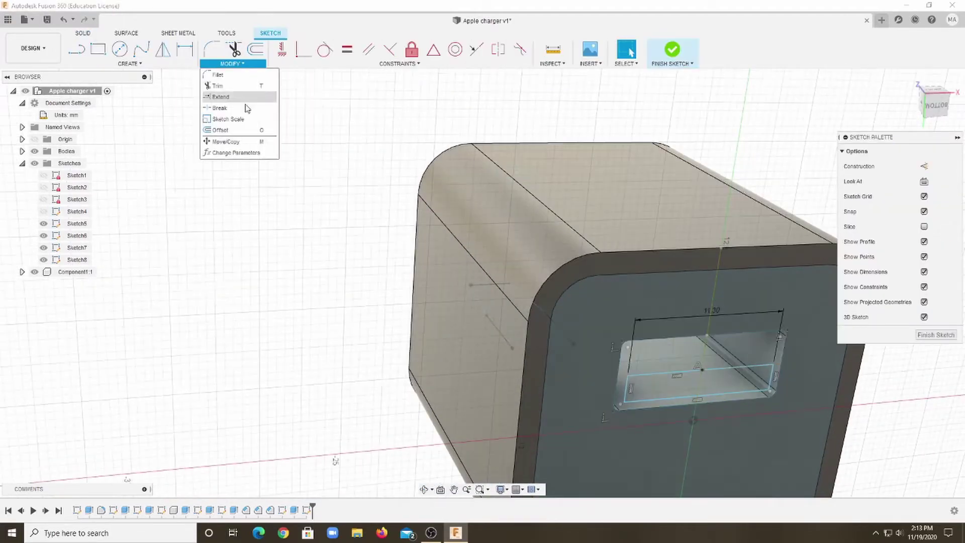
left_click(225, 141)
scroll(701, 371, "up", 3)
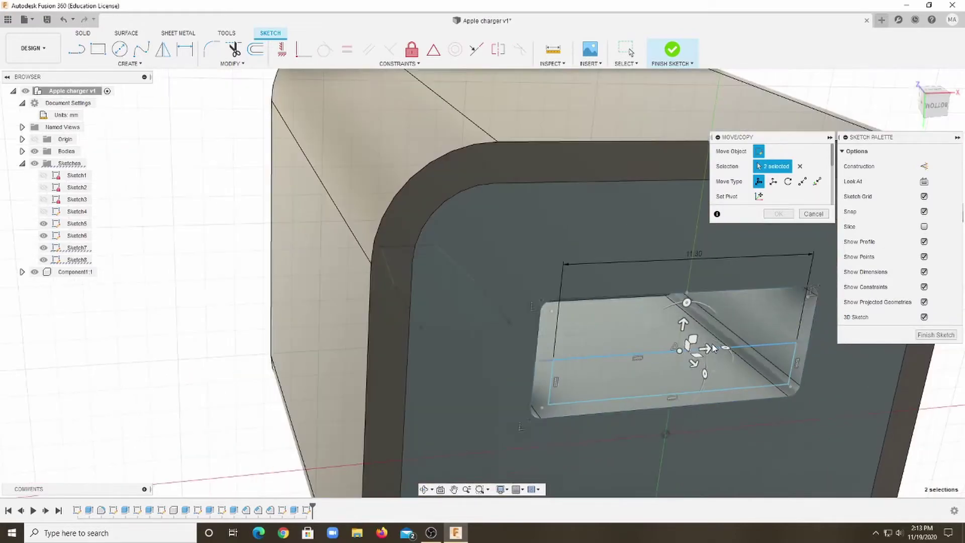
key("Escape")
scroll(754, 352, "up", 3)
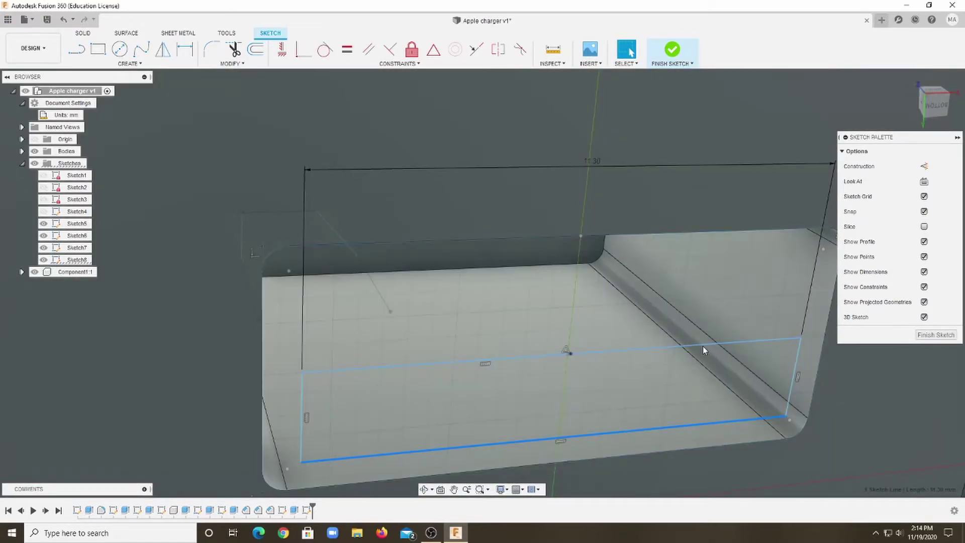
left_click(302, 403, "shift")
scroll(302, 403, "down", 5)
left_click(231, 63)
left_click(213, 82)
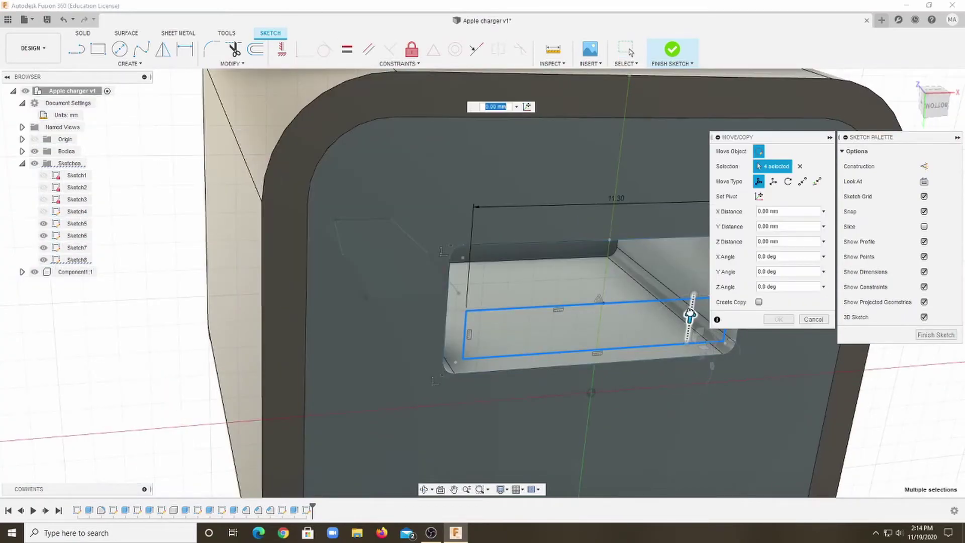
type("2")
key("Return")
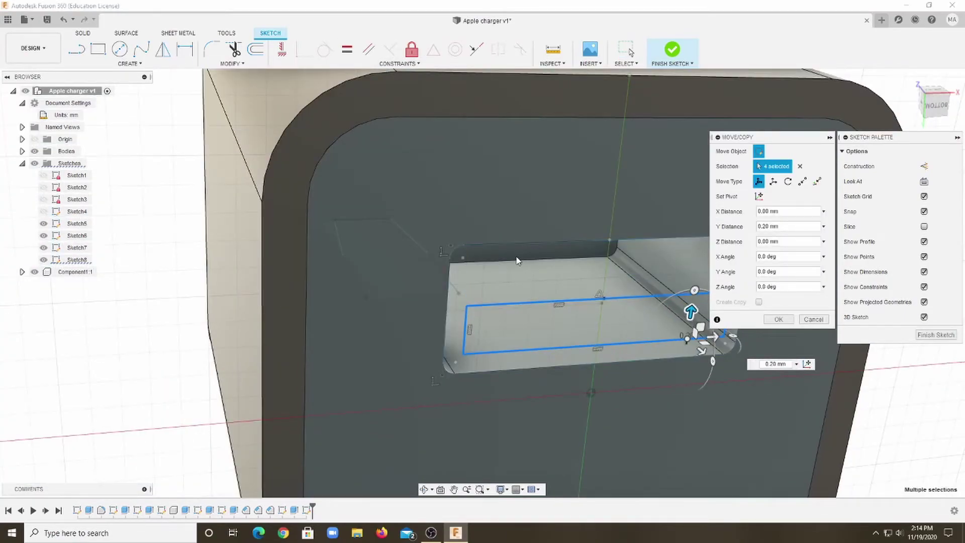
left_click(778, 319)
left_click(63, 19)
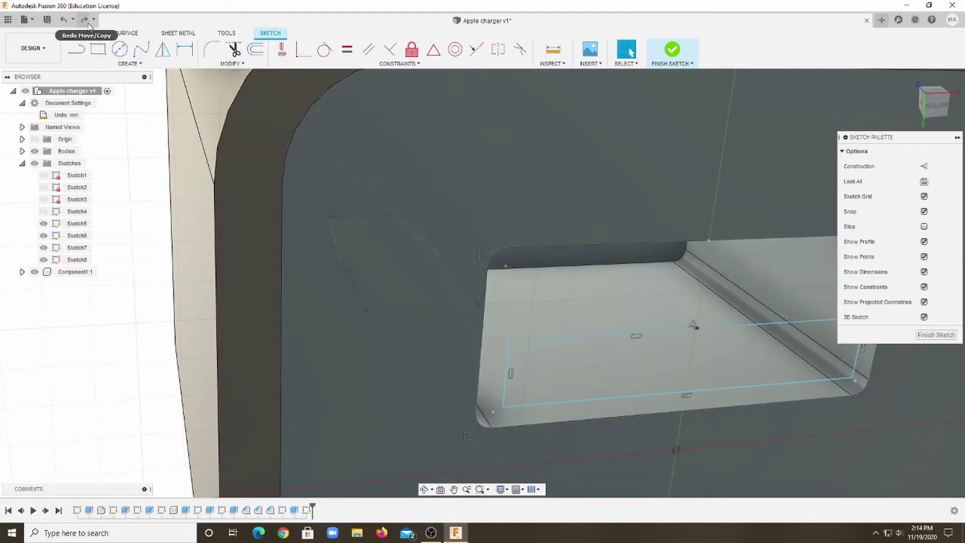
key("e")
left_click(698, 355)
Extrude the tongue rectangle 12 mm deep, joined to the charger body.
mouse_move(699, 356)
middle_mouse_down("shift")
mouse_move(594, 263)
mouse_move(620, 187)
mouse_move(589, 194)
middle_mouse_up("shift")
left_click_drag(589, 194, 539, 186)
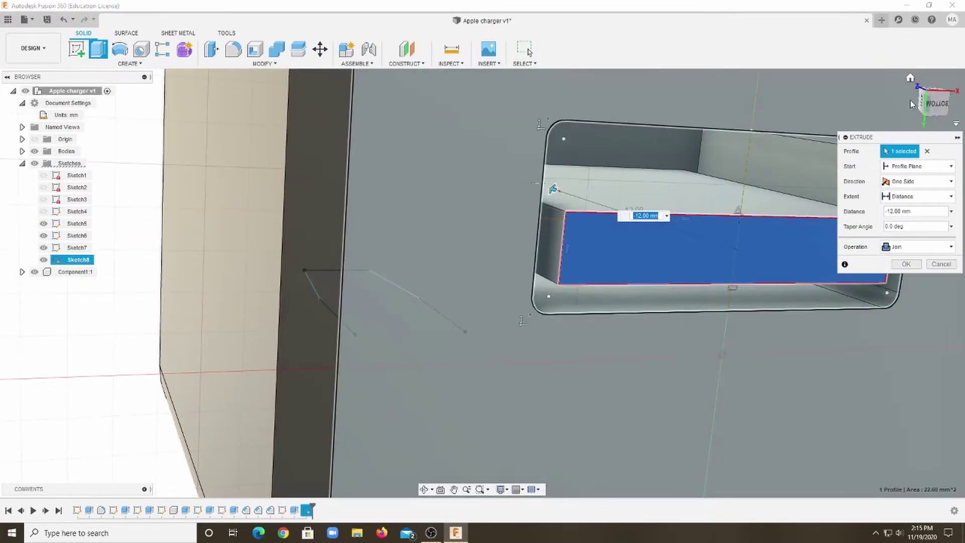
mouse_move(539, 185)
middle_mouse_down("shift")
mouse_move(629, 171)
mouse_move(704, 191)
middle_mouse_up("shift")
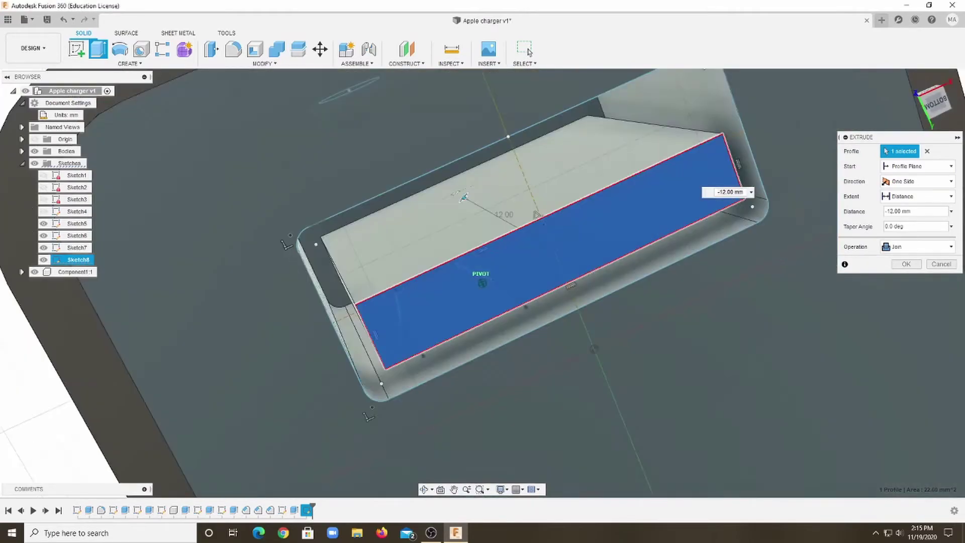
left_click(916, 247)
left_click(913, 304)
key("Return")
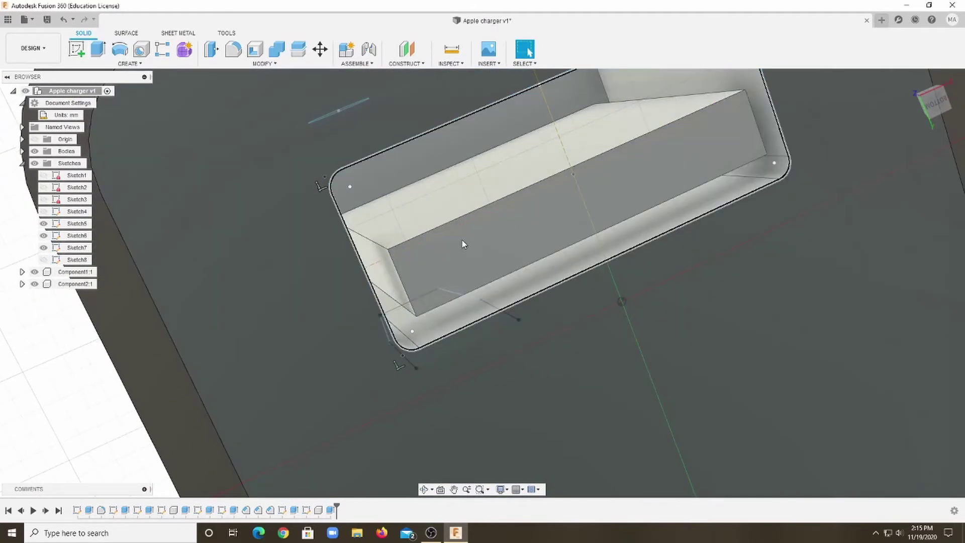
Start offsetting the tongue's end face and hide the leftover port sketch.
key("e")
left_click(578, 169)
key("Escape")
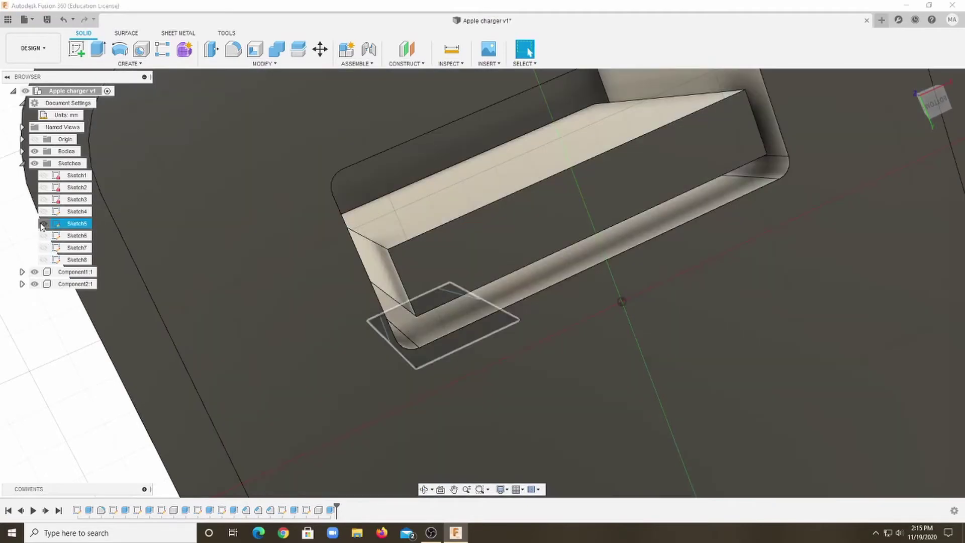
key("q")
left_click(474, 237)
mouse_move(453, 230)
middle_mouse_down("shift")
mouse_move(477, 332)
mouse_move(528, 382)
mouse_move(702, 226)
middle_mouse_up("shift")
Apply a -2.00 mm offset to the tongue's end face.
scroll(472, 302, "up", 5)
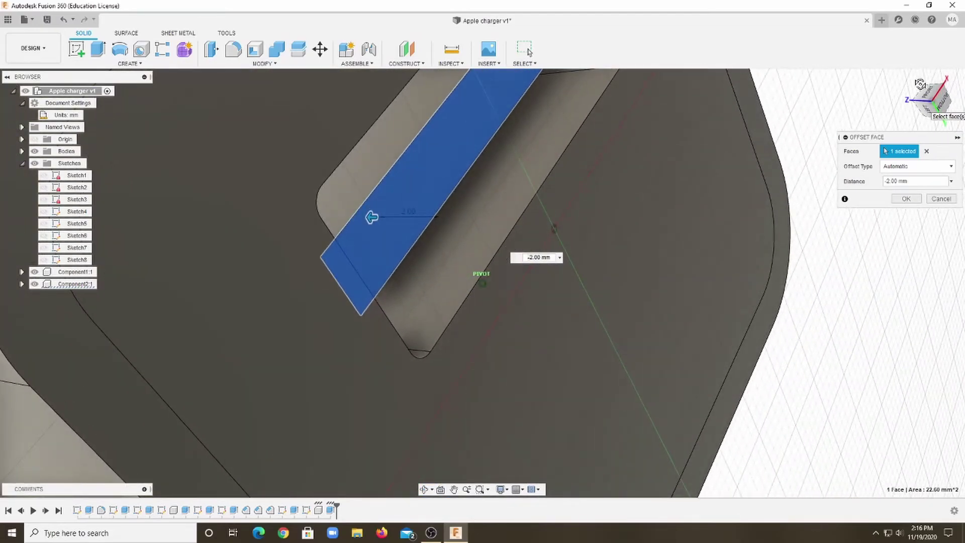
scroll(593, 238, "down", 3)
key("Return")
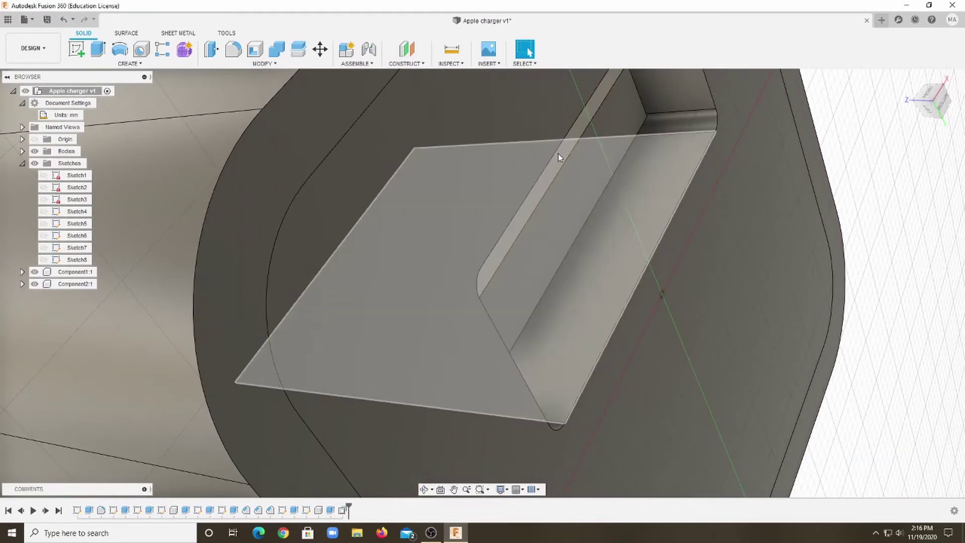
Chamfer one long edge of the tongue.
left_click(264, 63)
left_click(246, 116)
scroll(550, 153, "down", 3)
left_click(550, 151)
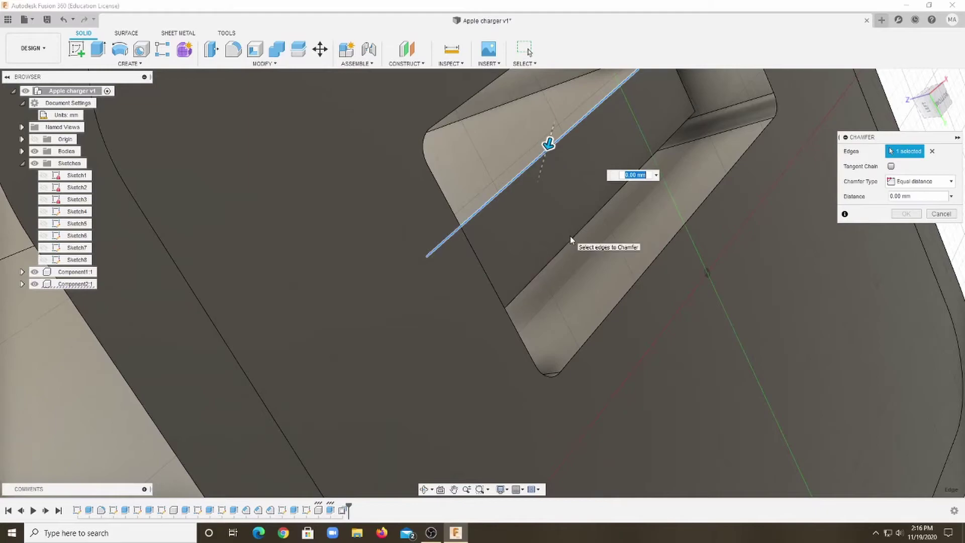
left_click_drag(548, 146, 565, 233)
key("Return")
mouse_move(825, 227)
middle_mouse_down("shift")
mouse_move(603, 301)
mouse_move(503, 352)
middle_mouse_up("shift")
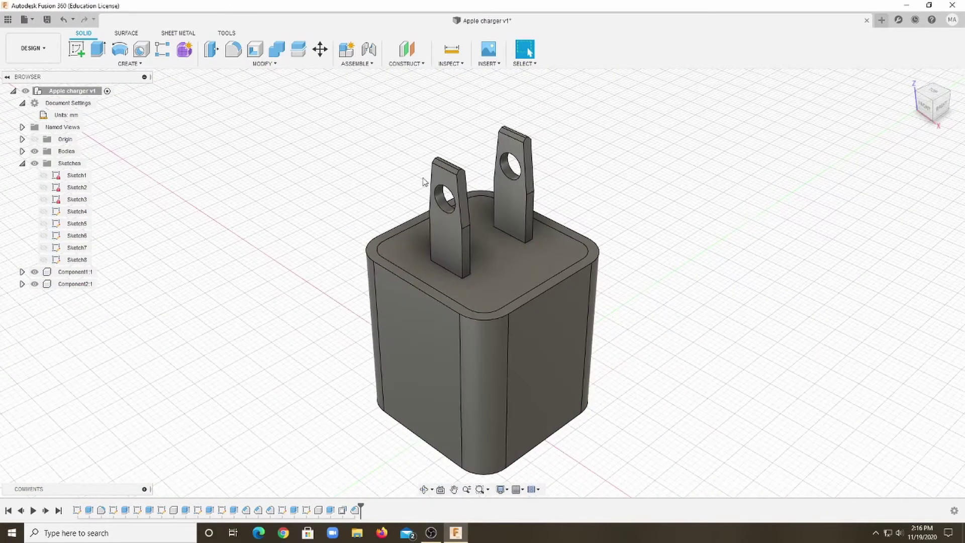
Check the prong extrusion's settings, confirming its 16.30 mm distance.
scroll(503, 302, "up", 2)
right_click(185, 510)
left_click(211, 407)
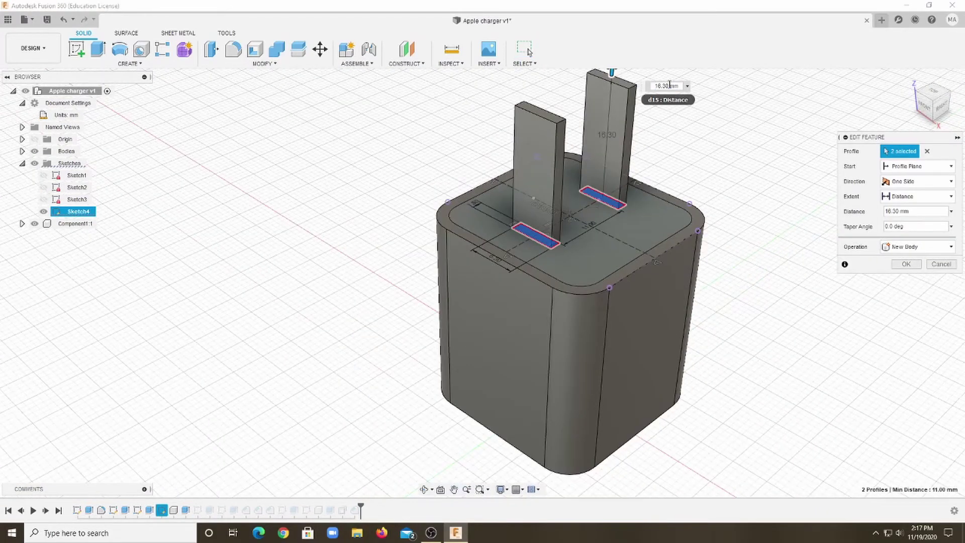
key("Return")
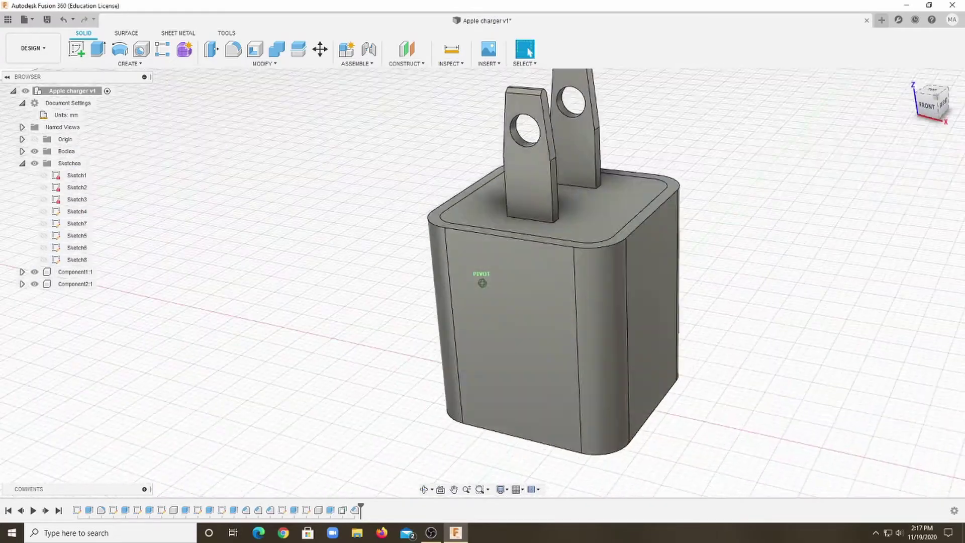
double_click(186, 510)
scroll(633, 91, "up", 3)
key("Return")
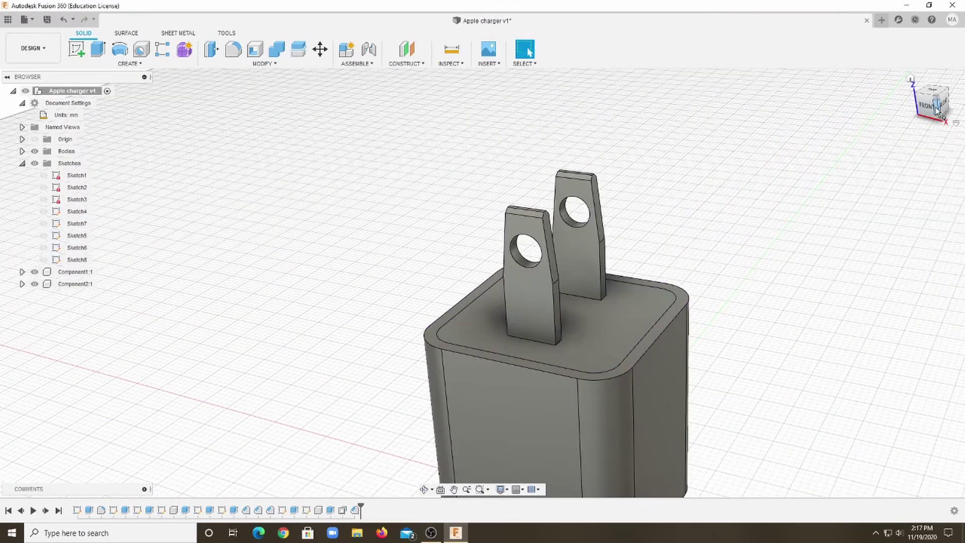
Turn off the layout grid in the grid display options.
middle_click_drag(603, 226, 482, 283, "shift")
left_click(909, 77)
middle_click_drag(482, 283, 540, 493, "shift")
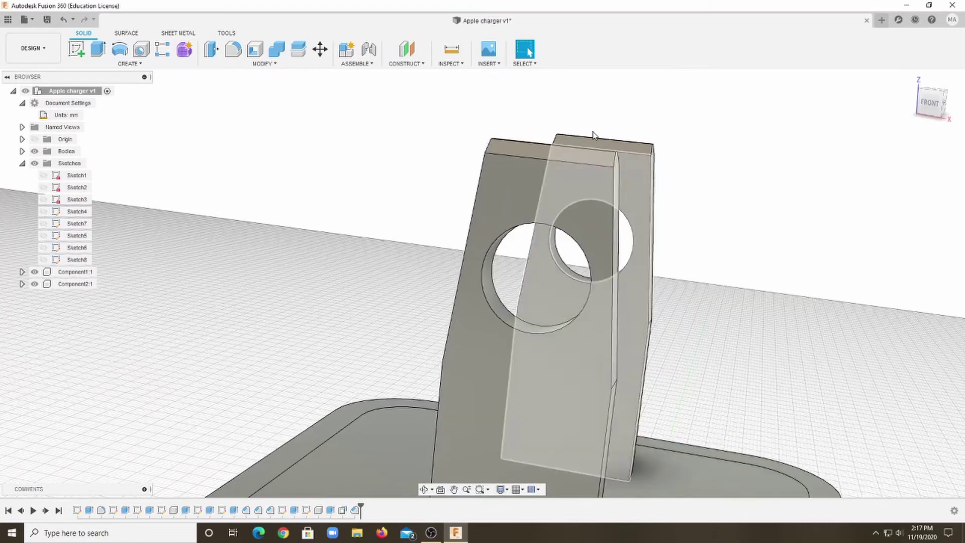
left_click(521, 489)
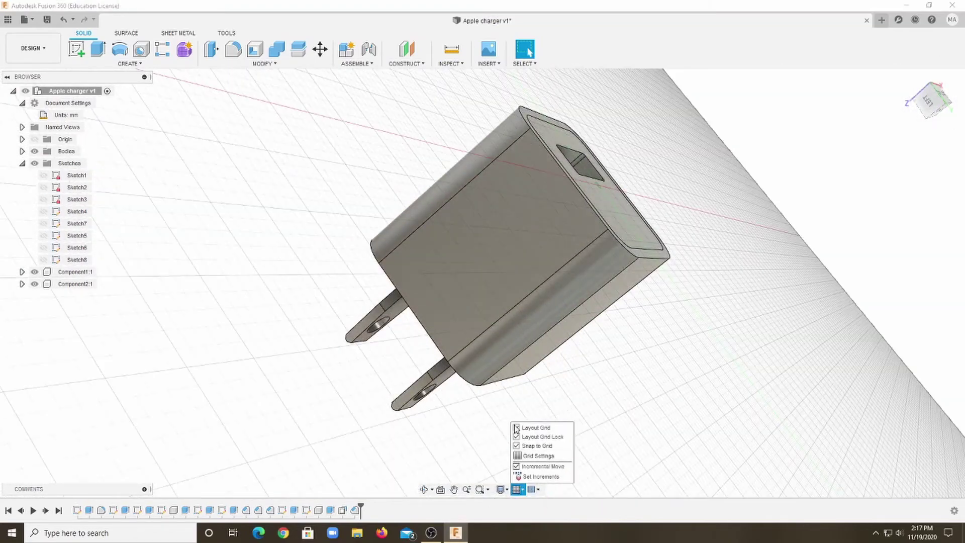
left_click(528, 427)
mouse_move(528, 426)
middle_mouse_down("shift")
mouse_move(481, 283)
mouse_move(553, 301)
middle_mouse_up("shift")
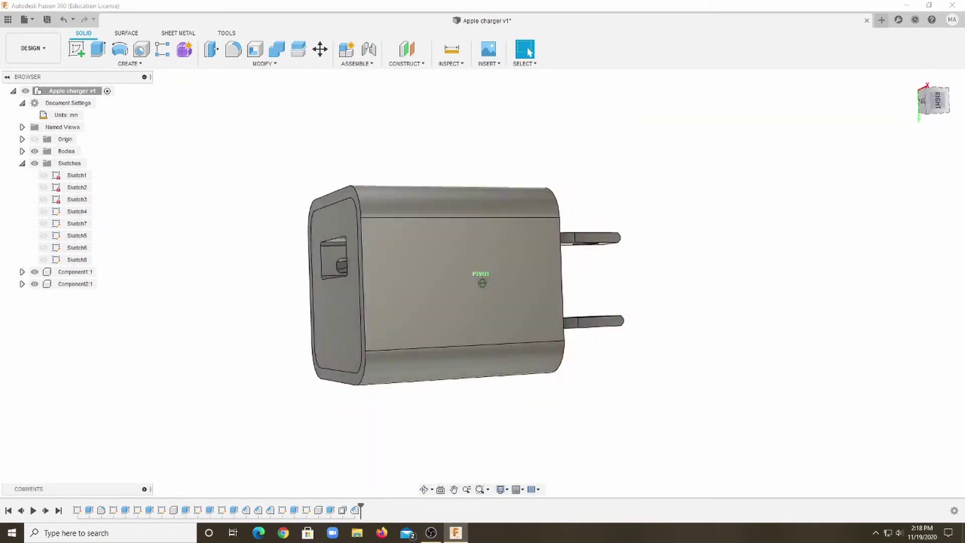
Switch to the Render workspace.
left_click(31, 48)
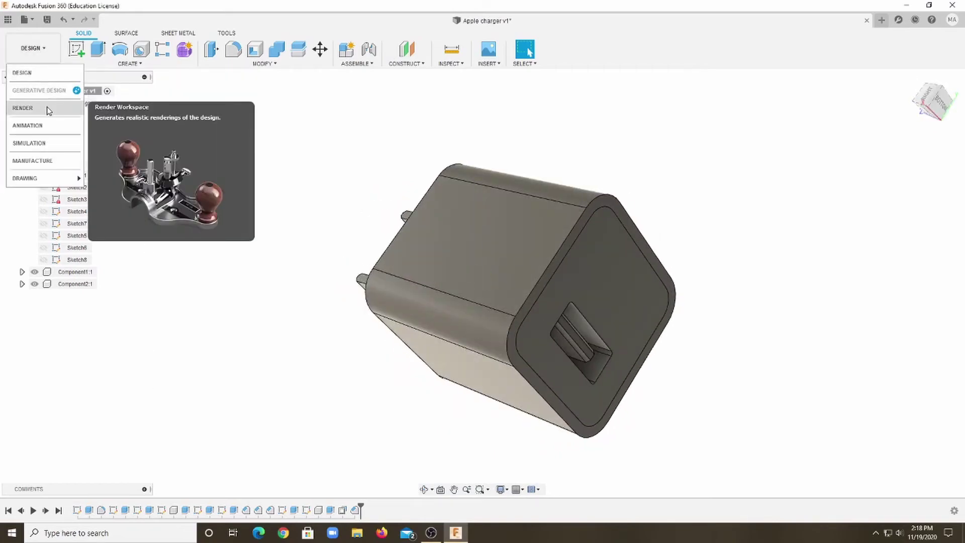
left_click(30, 142)
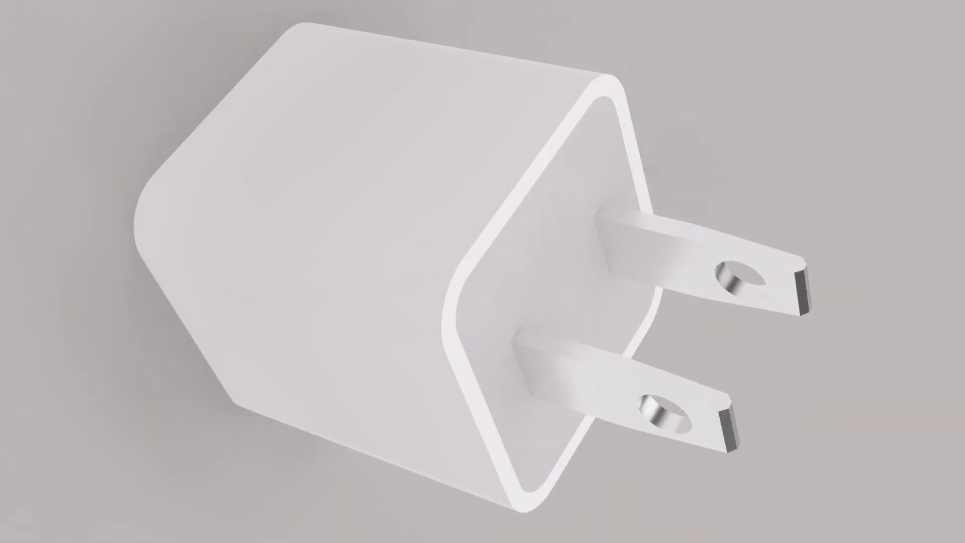